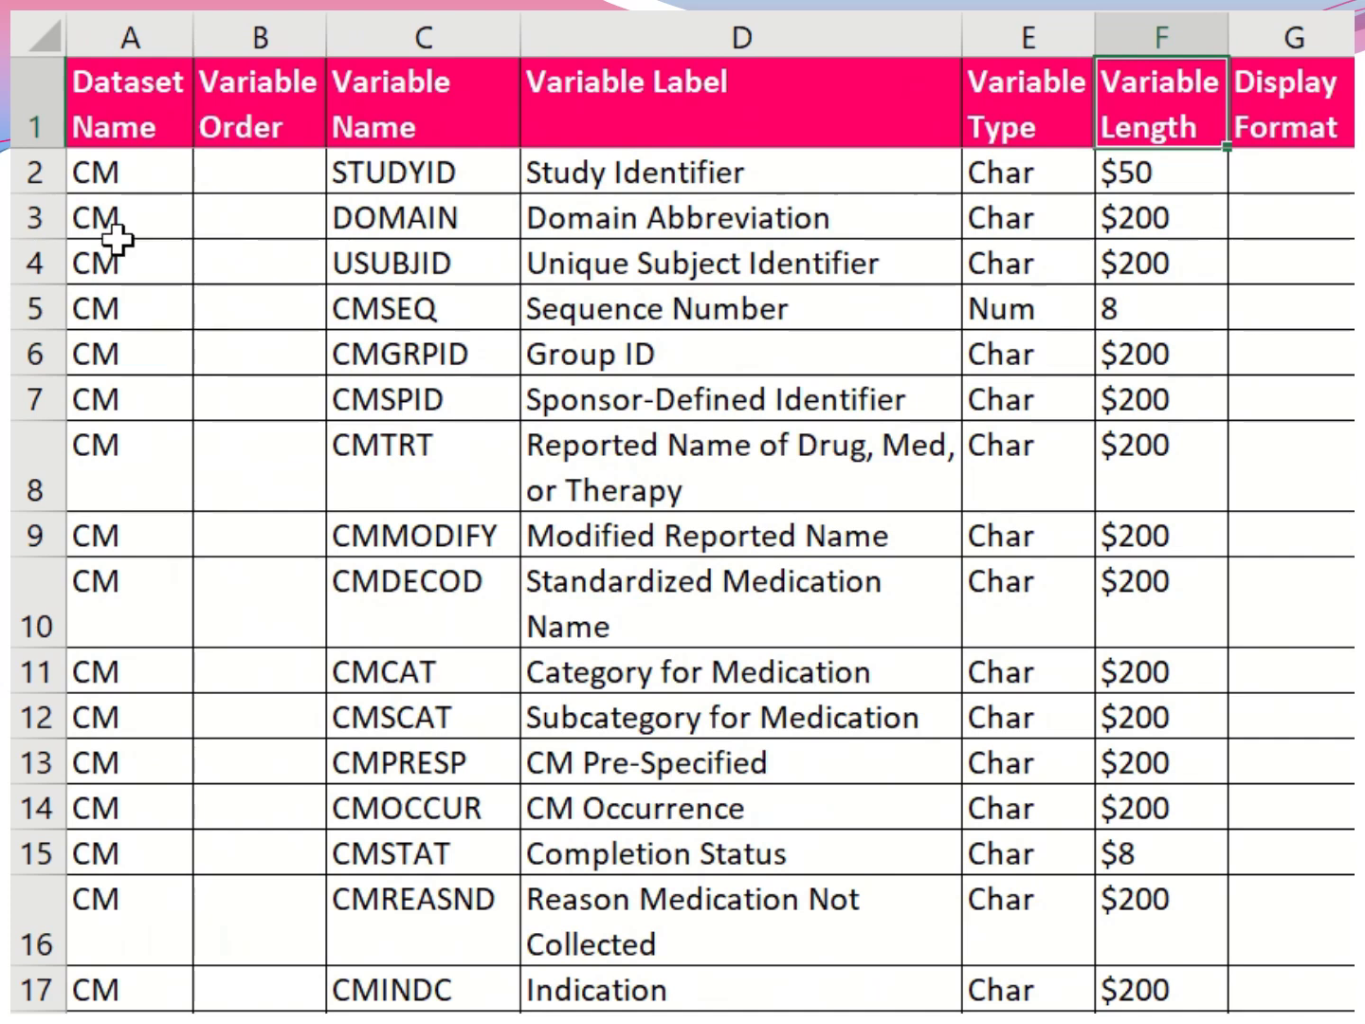
- Highlight rows 2 to 4 (STUDYID, DOMAIN, USUBJID) and review their attributes across to the Comments column
drag(26, 175, 52, 279)
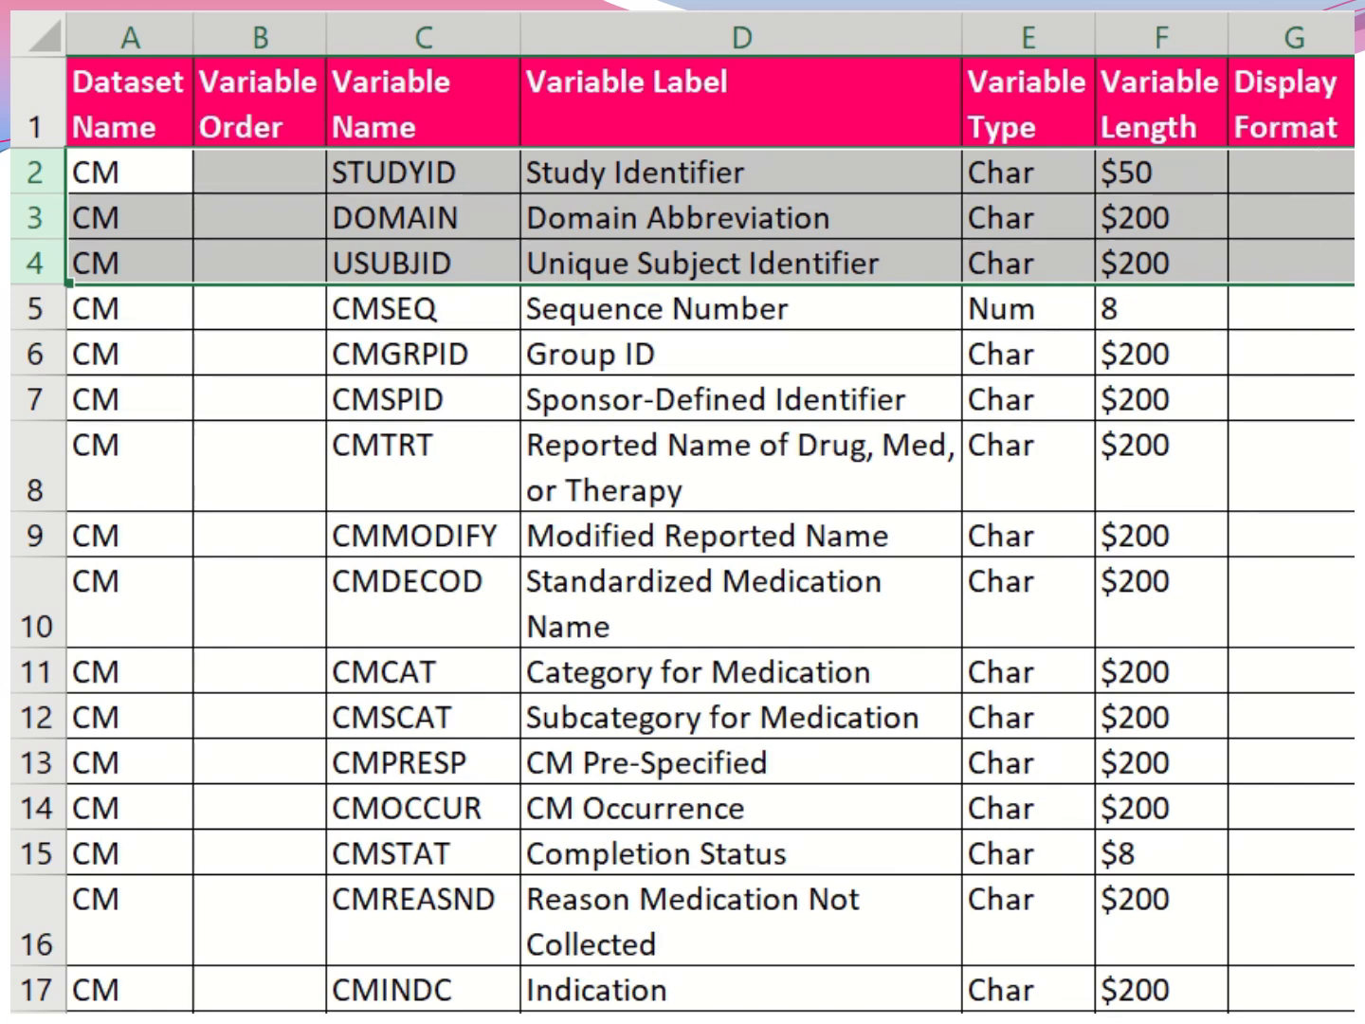
scroll(711, 569, right, 3)
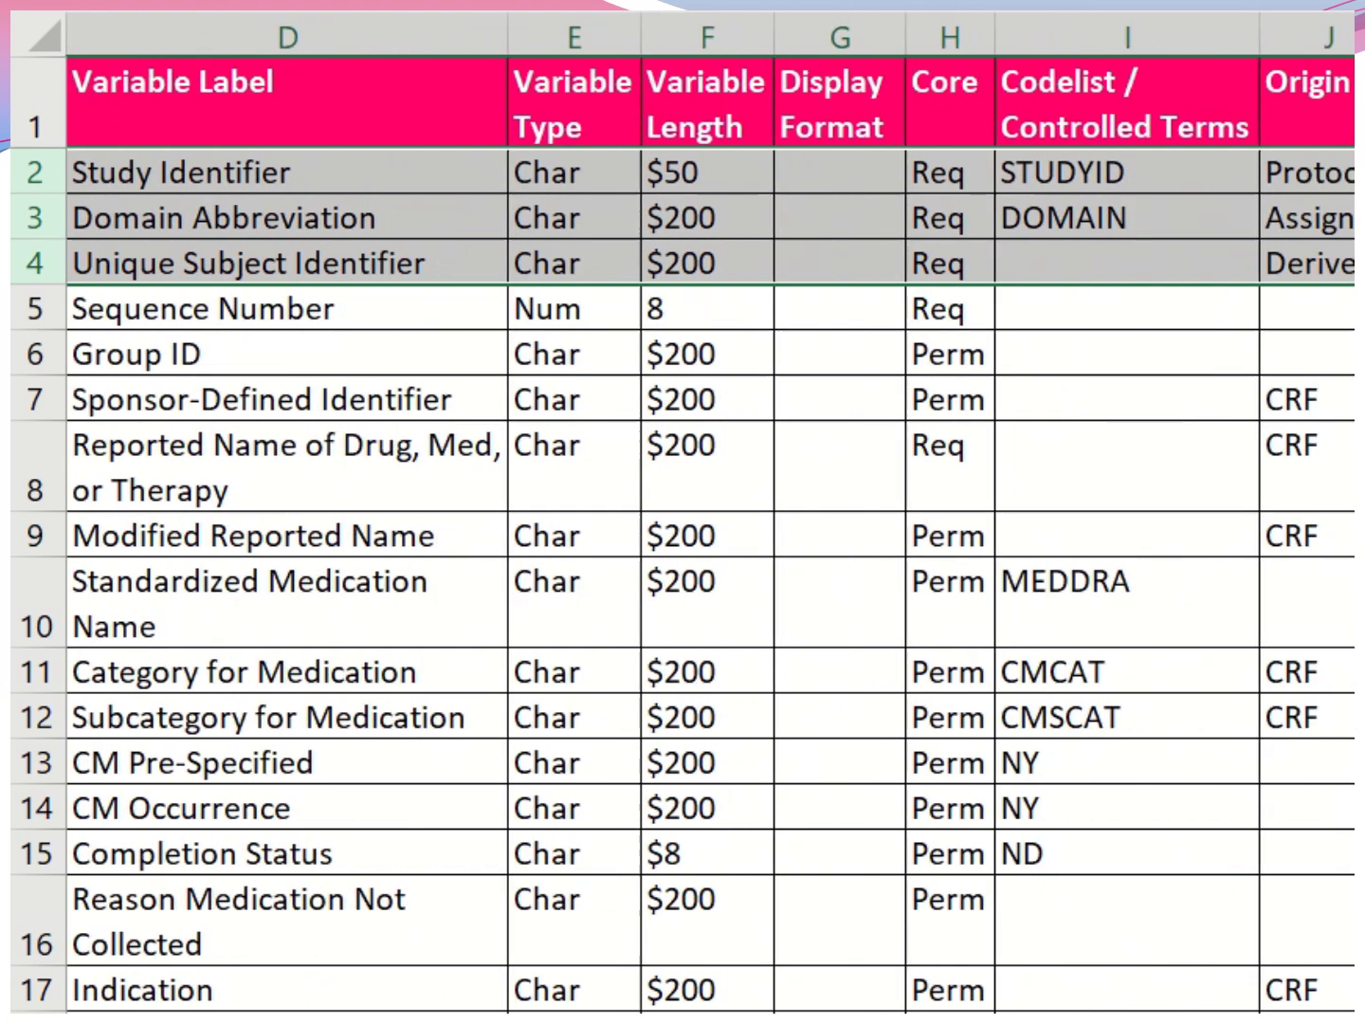
scroll(711, 568, right, 1)
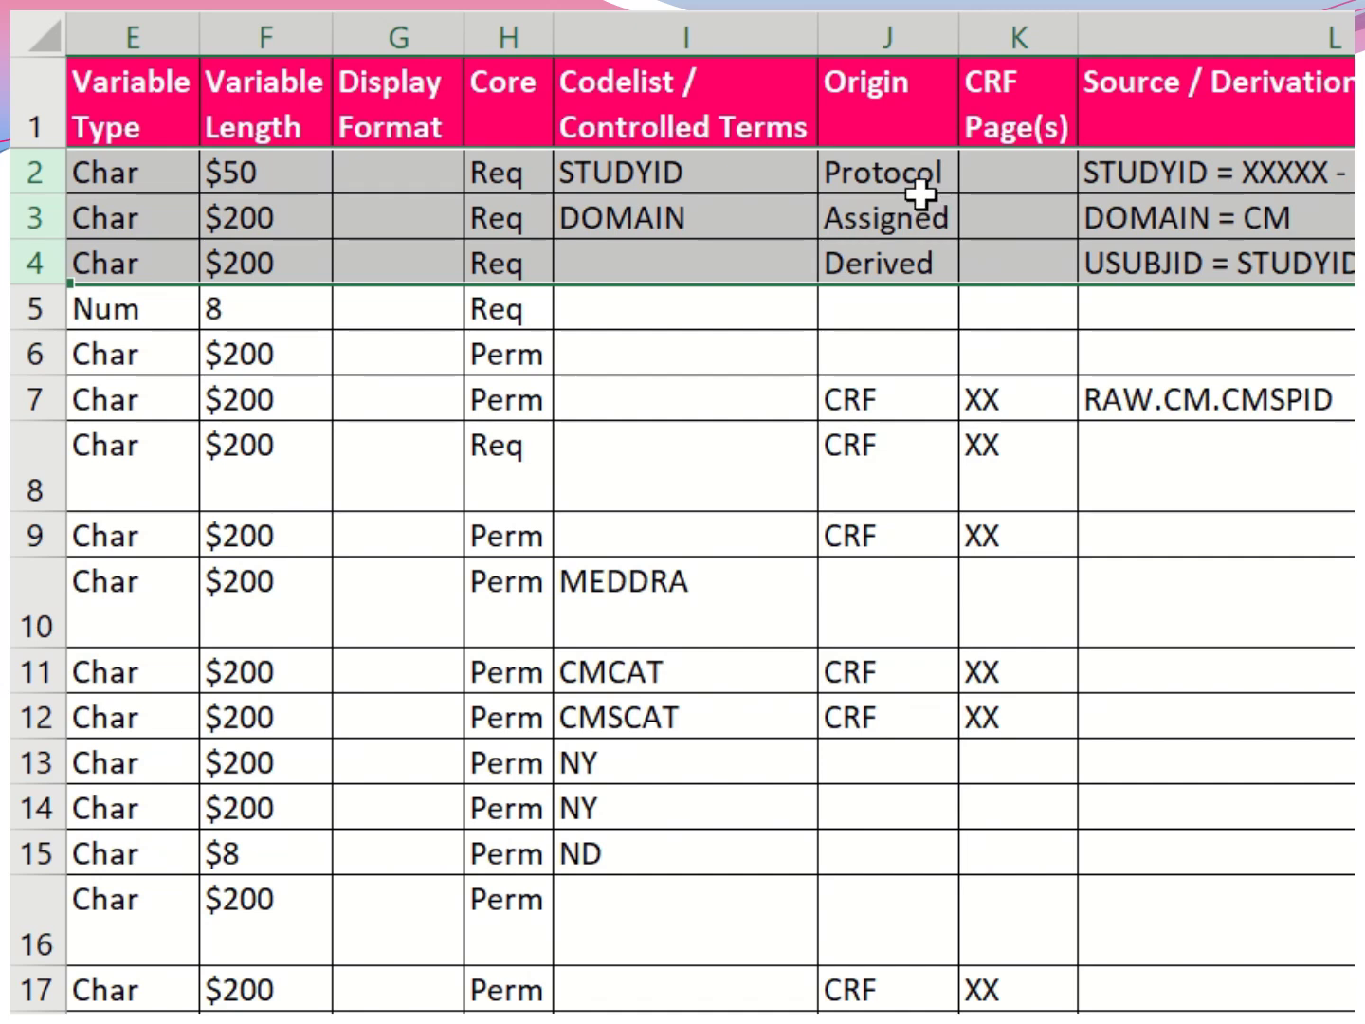
scroll(712, 532, right, 3)
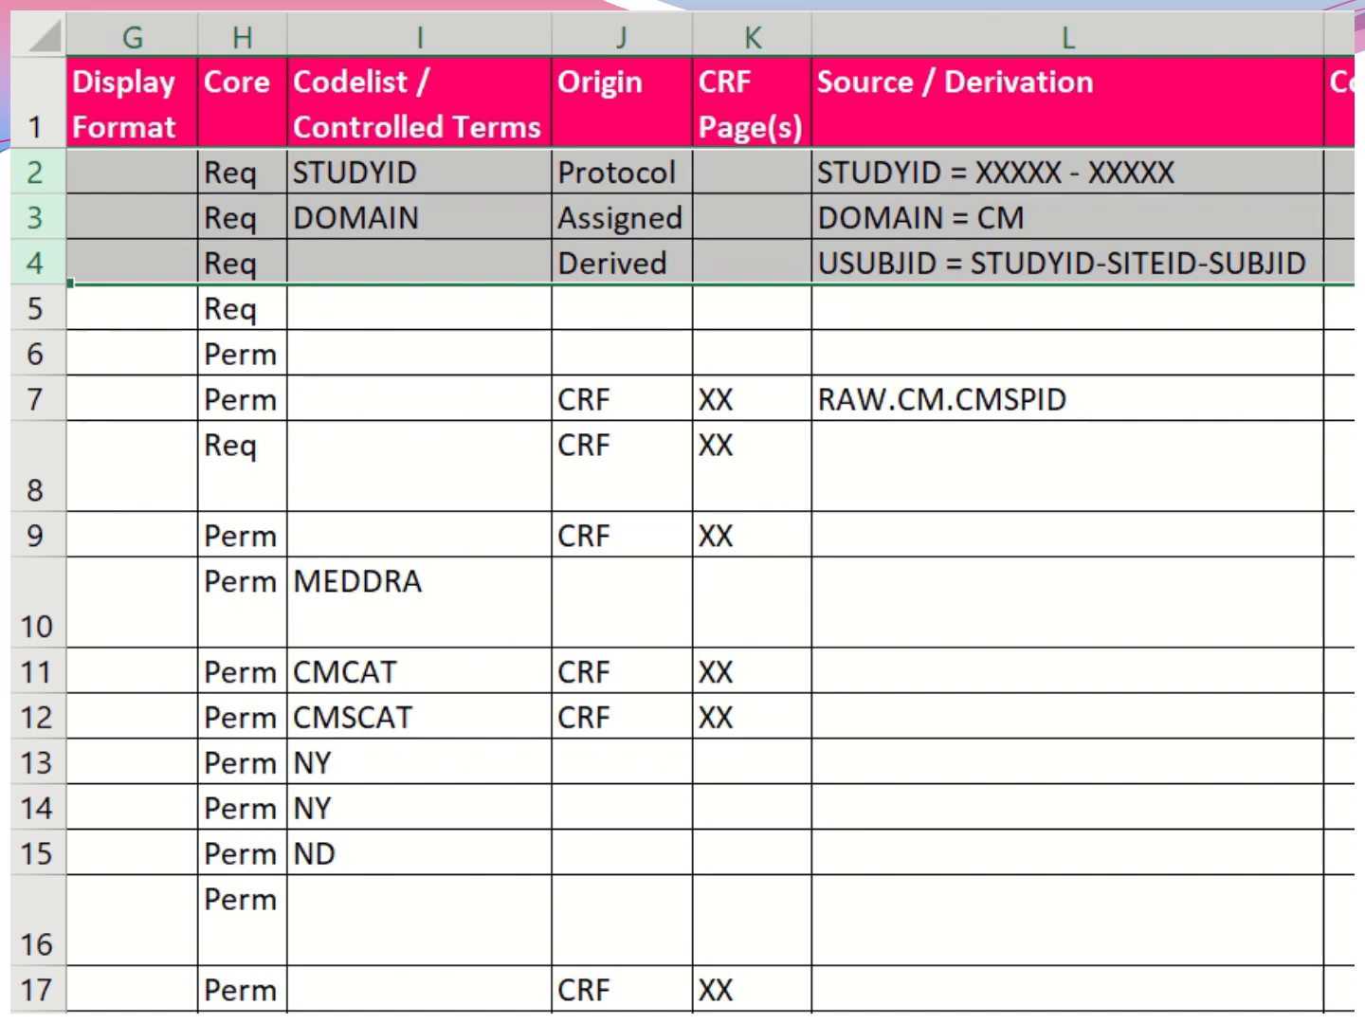
scroll(705, 531, right, 3)
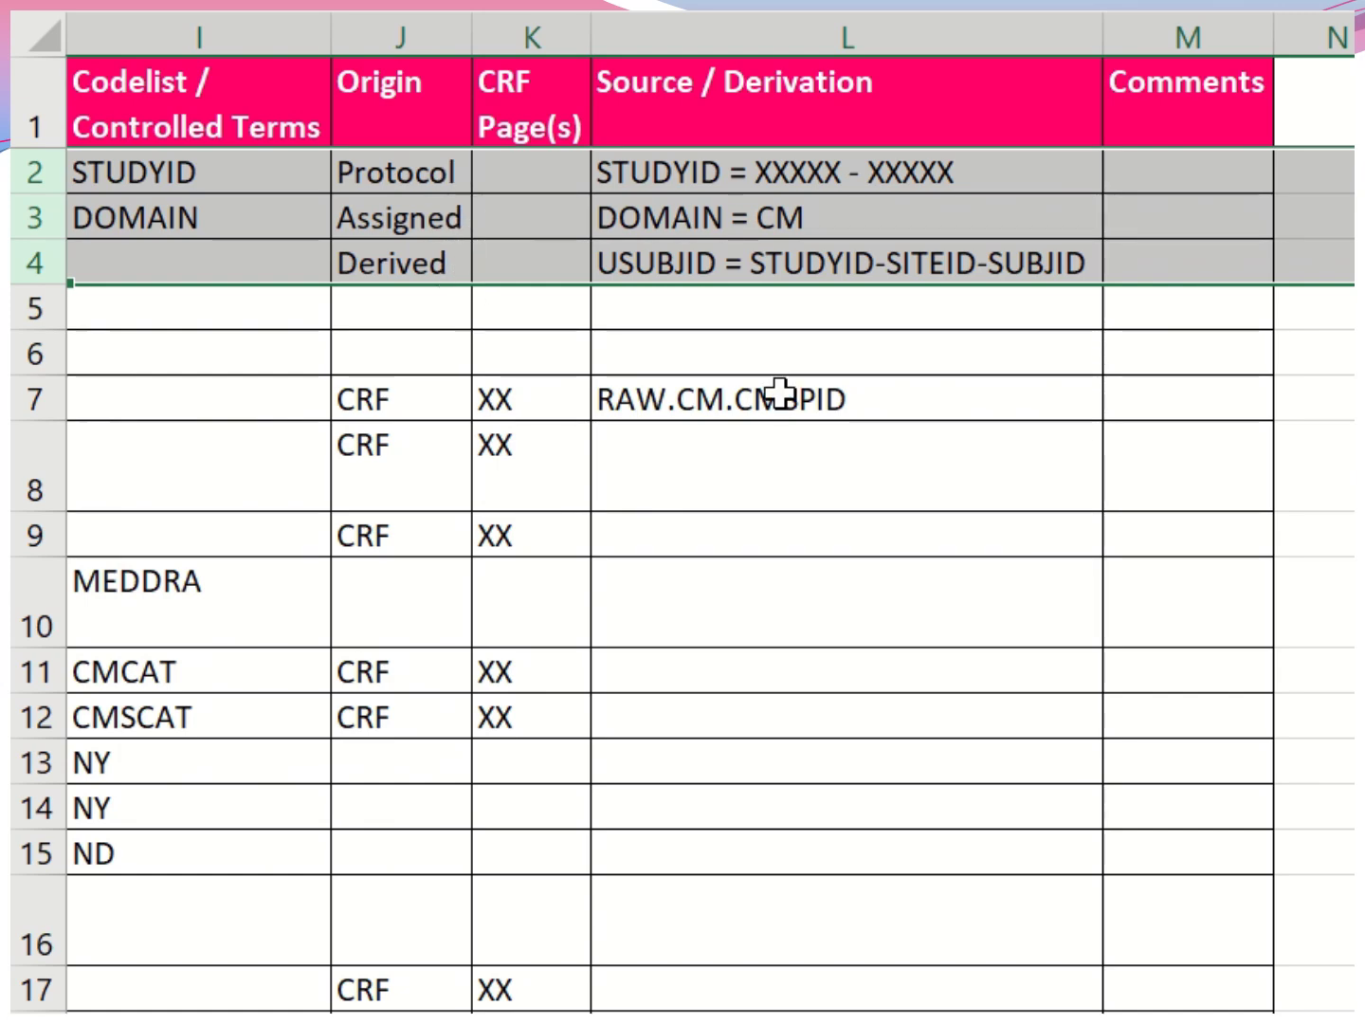
scroll(782, 389, left, 4)
scroll(712, 531, left, 5)
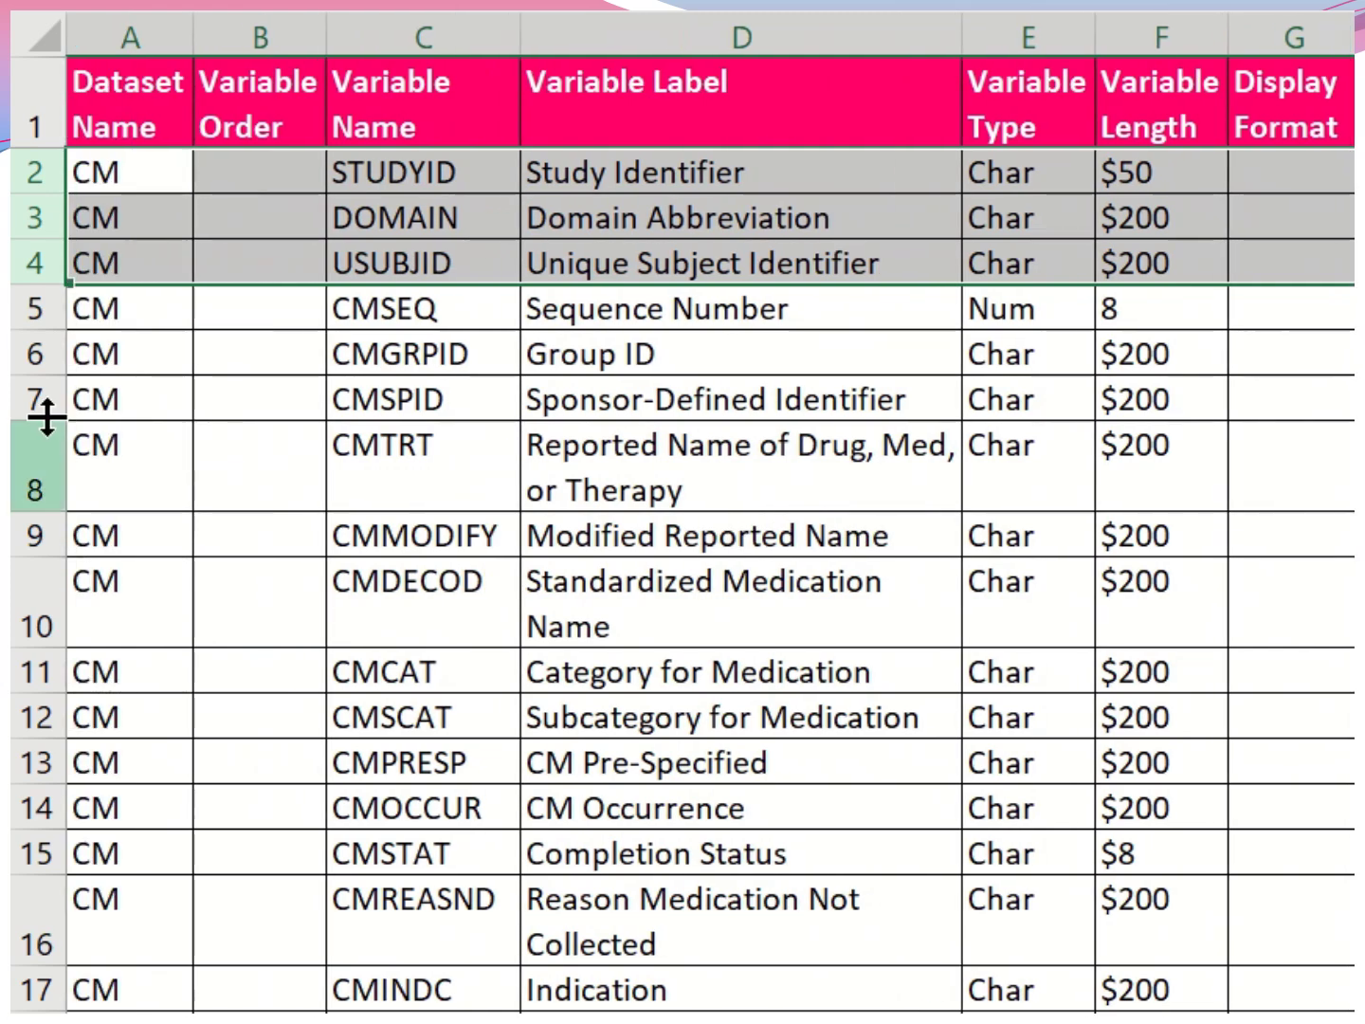
- Highlight rows 5 to 7 (CMSEQ, CMGRPID, CMSPID) and review their attributes across to Source / Derivation
drag(40, 305, 39, 387)
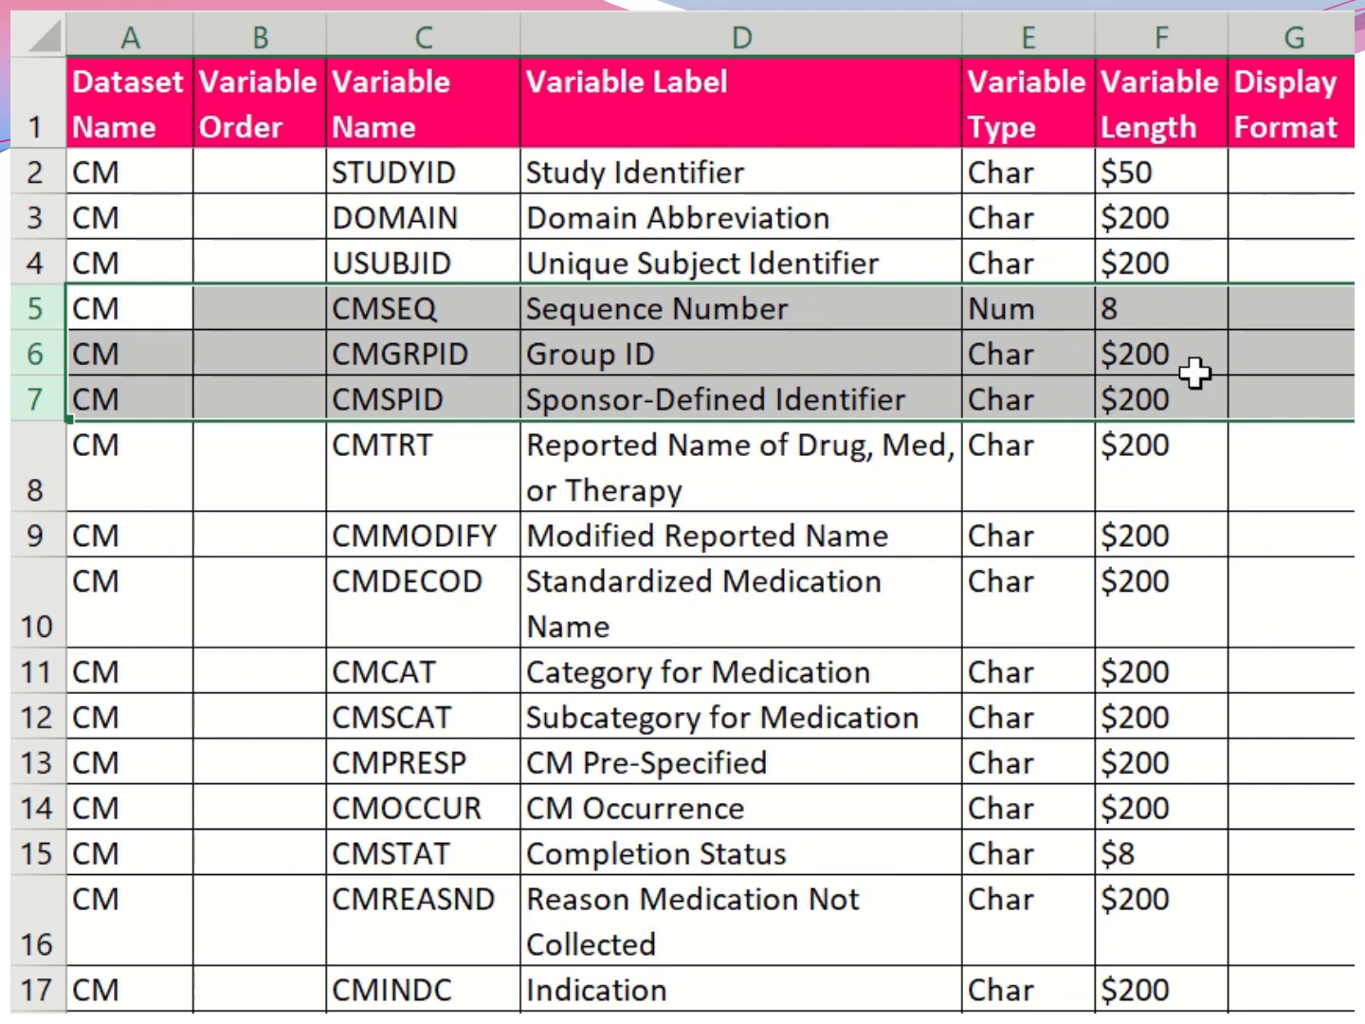
scroll(682, 531, right, 5)
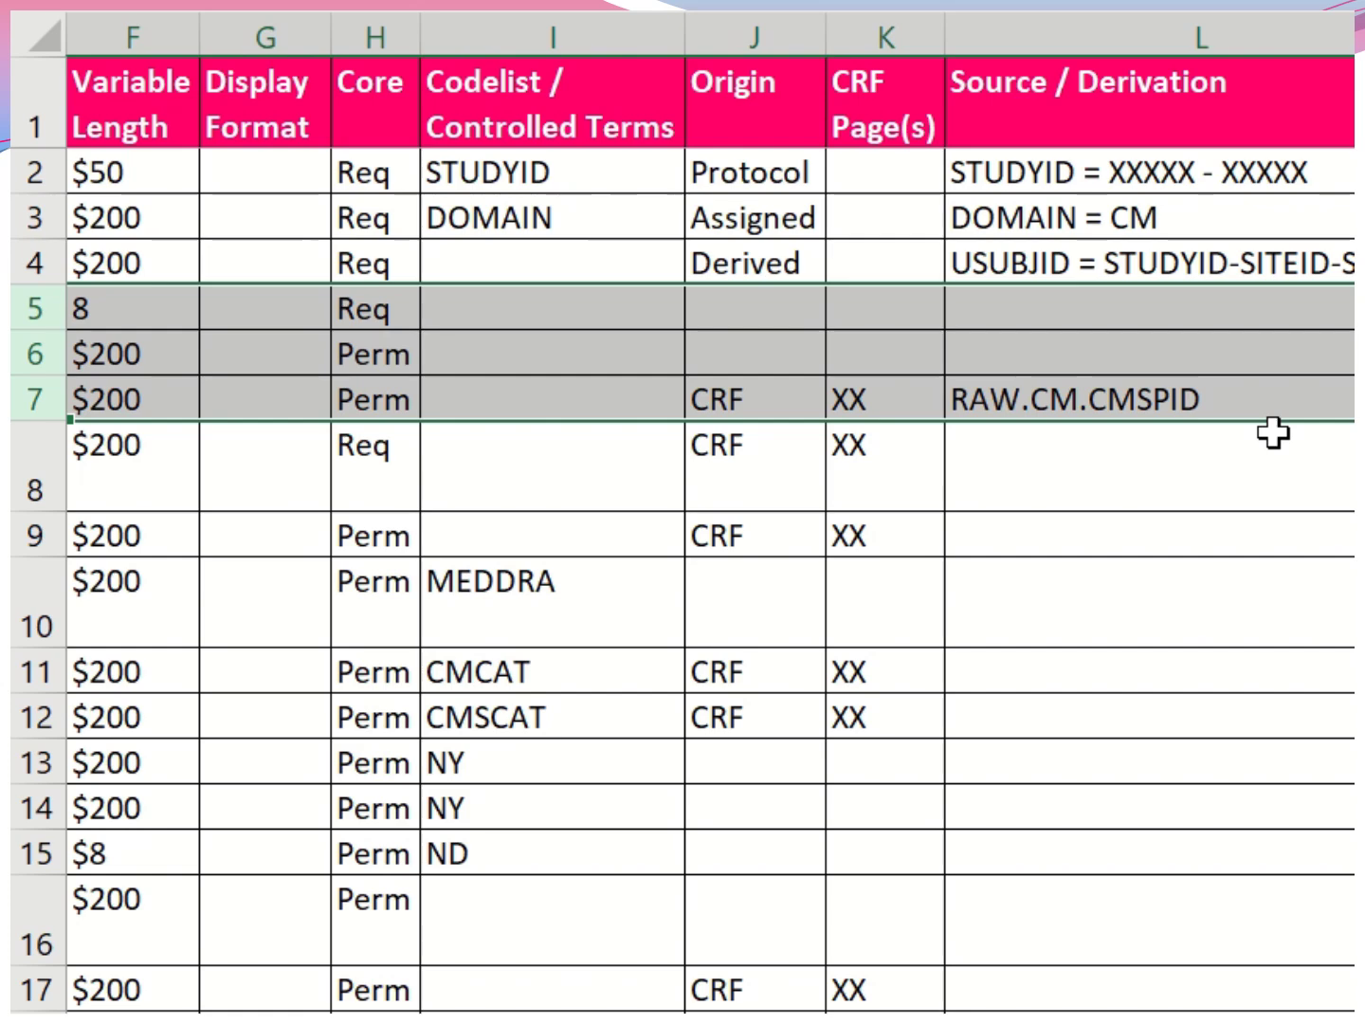
scroll(711, 530, left, 5)
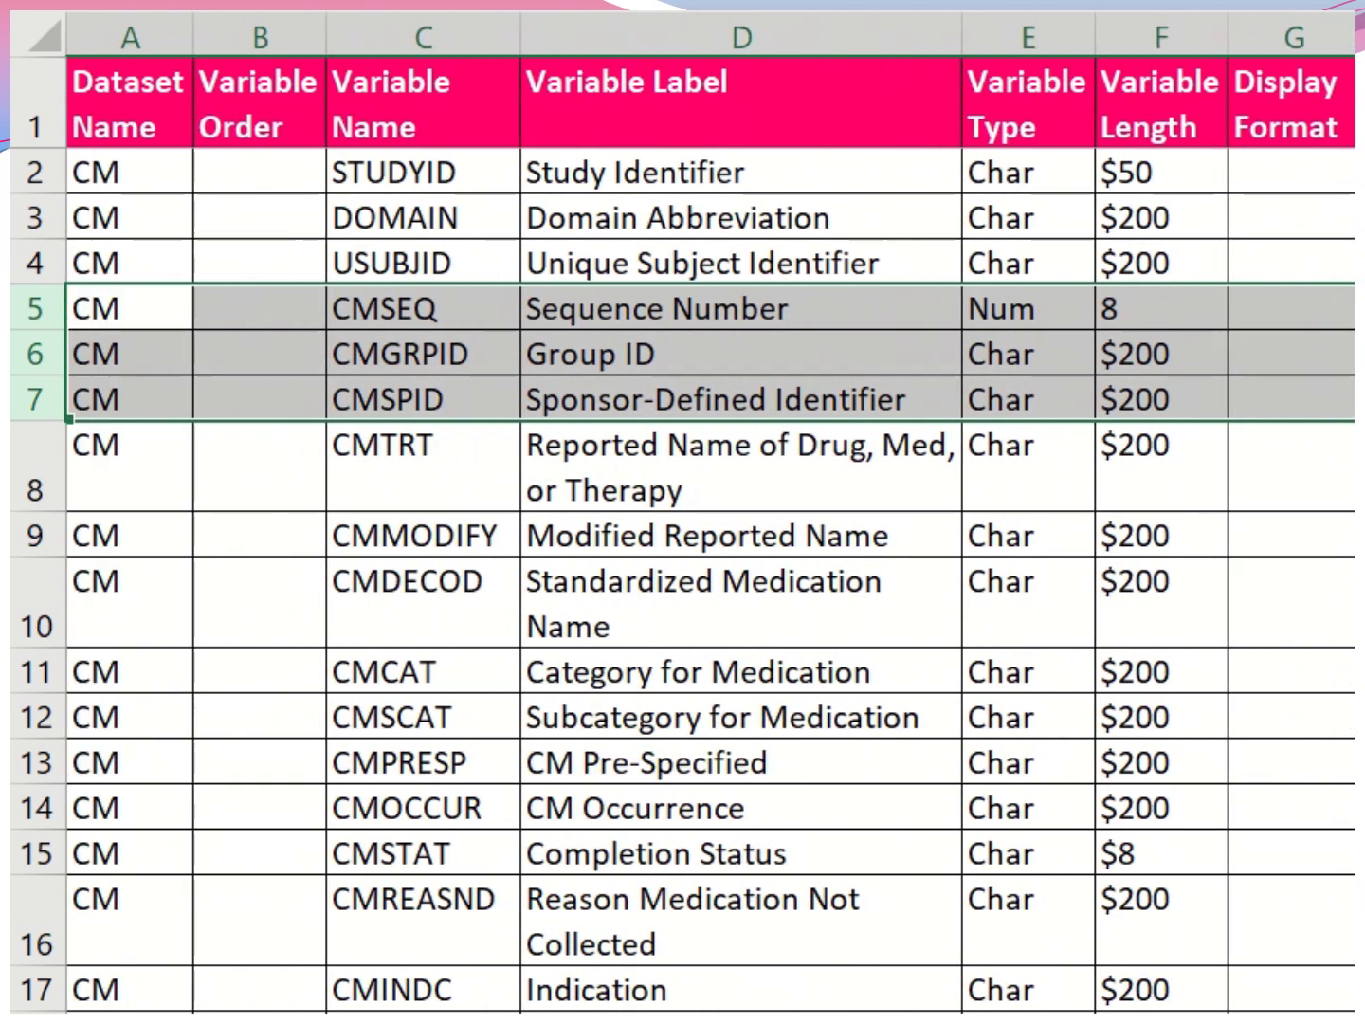
- Highlight rows 8 to 12, CMTRT through CMSCAT, and review their type, length, core, codelist, origin and CRF page columns
scroll(1274, 522, down, 3)
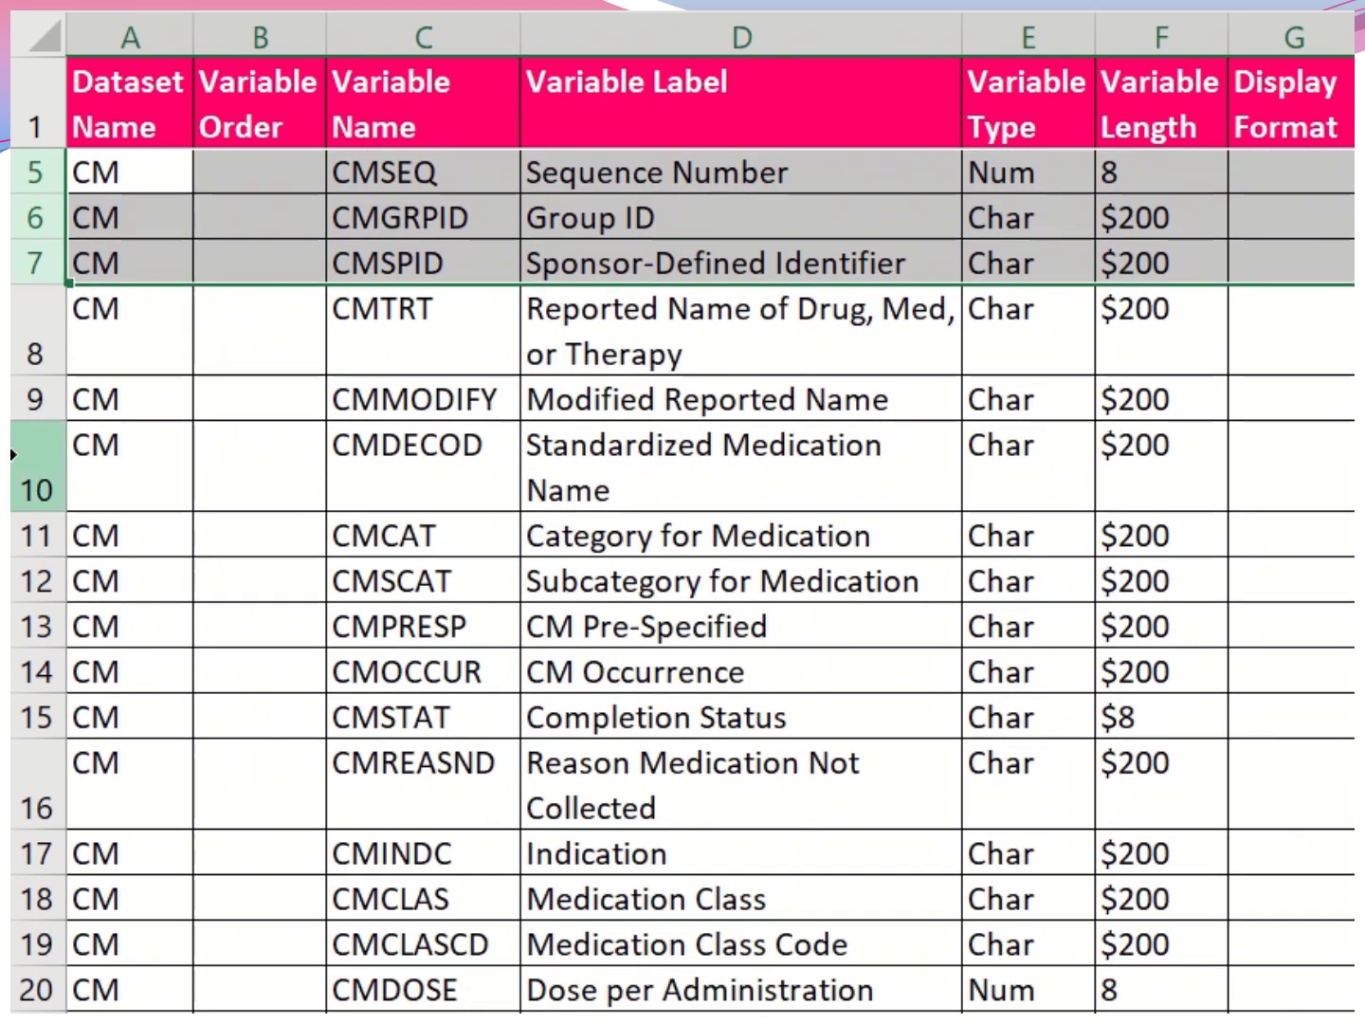
click(34, 344)
drag(42, 324, 15, 572)
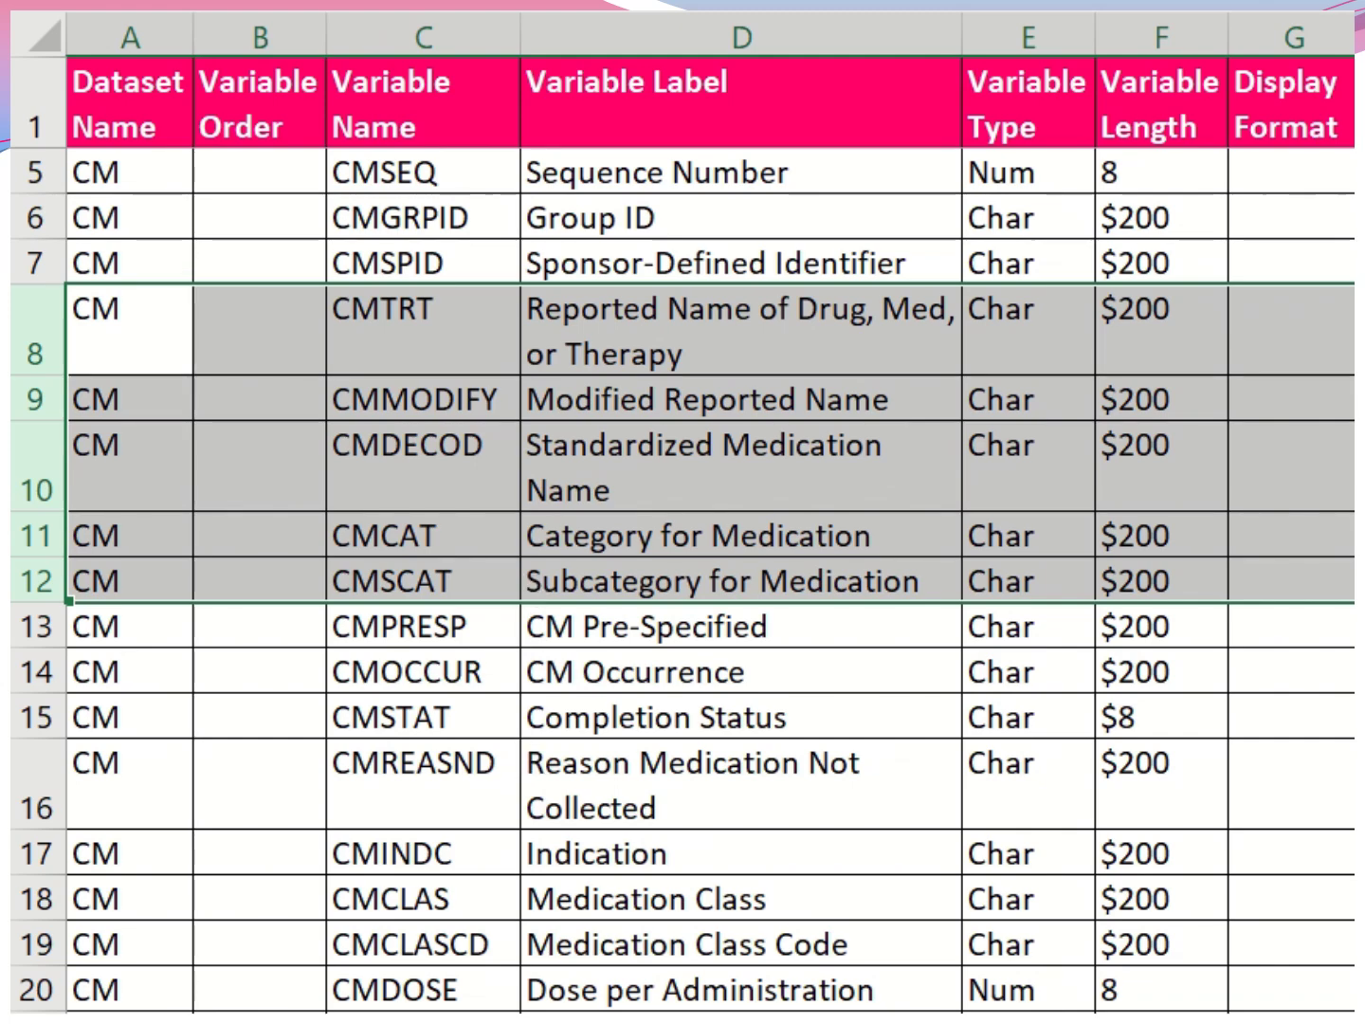
scroll(682, 512, right, 3)
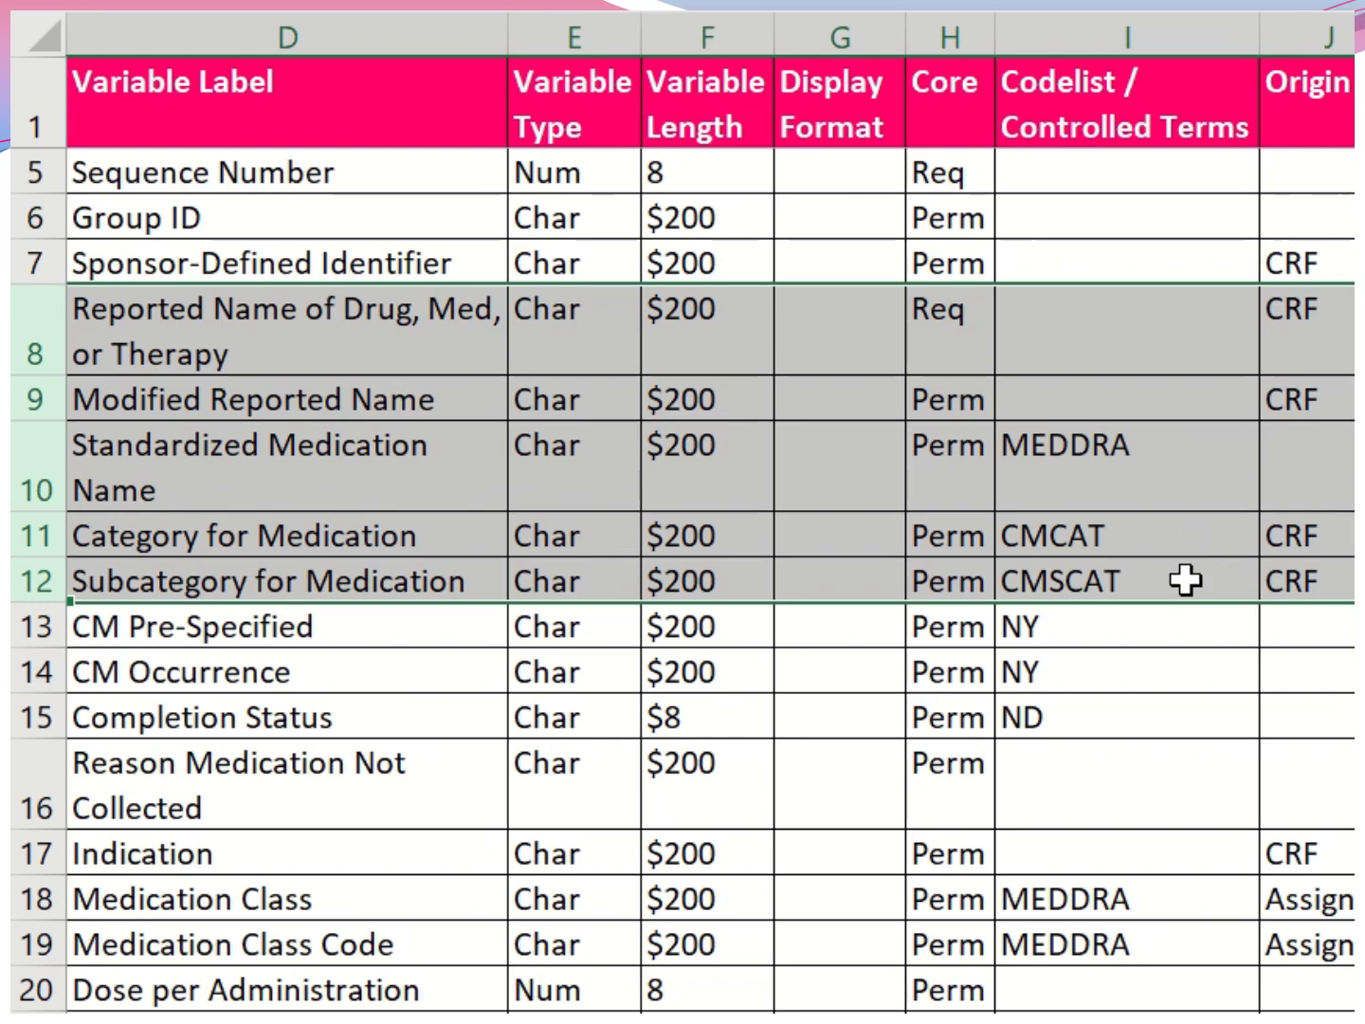
scroll(682, 532, right, 2)
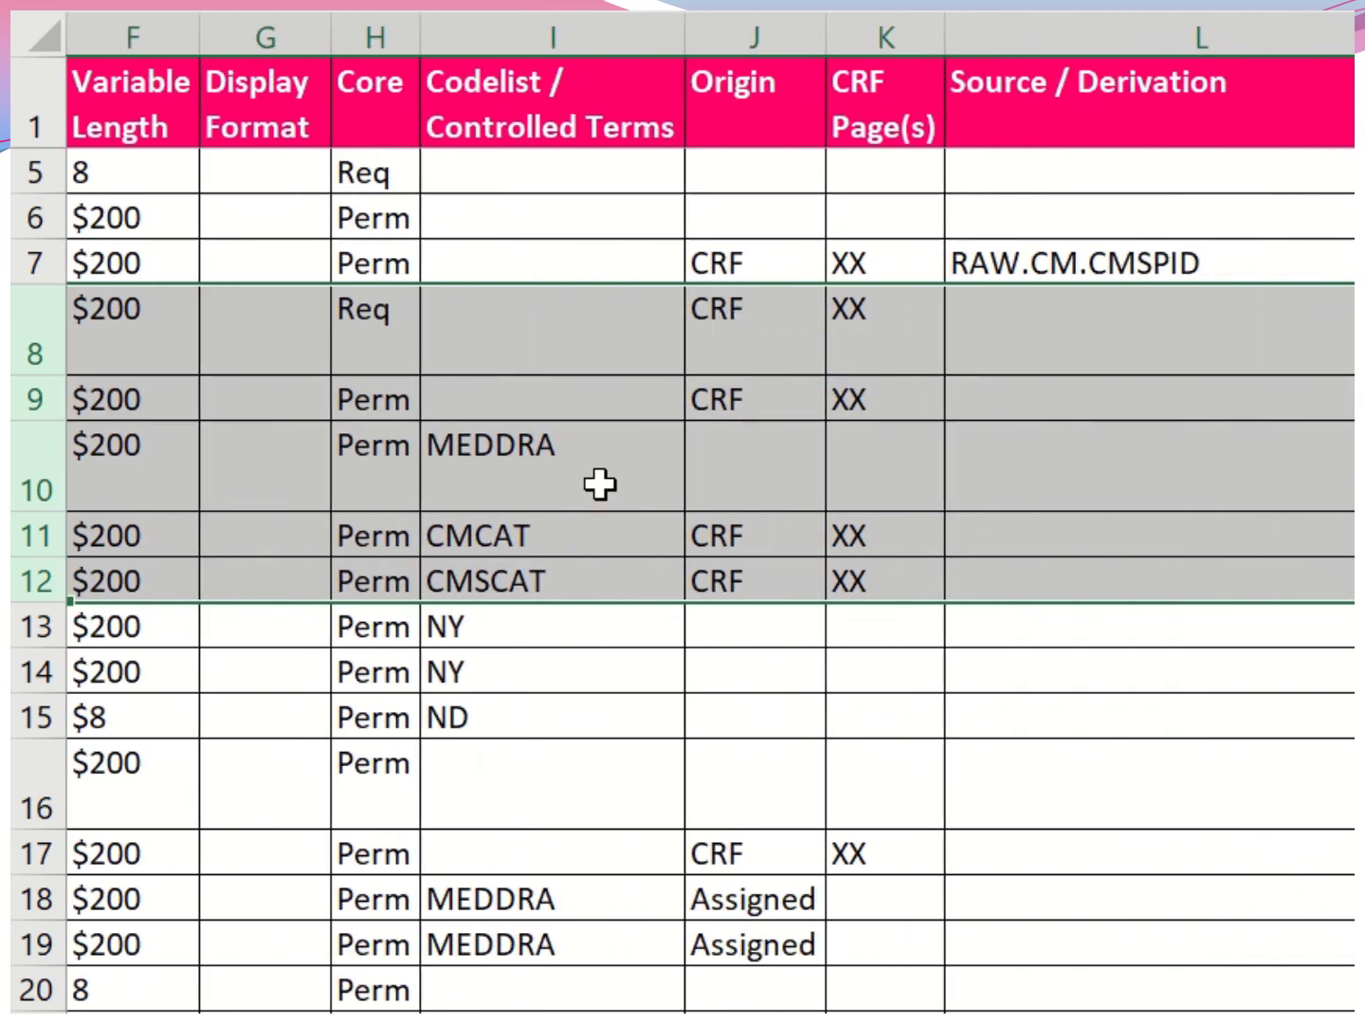
scroll(1008, 360, right, 2)
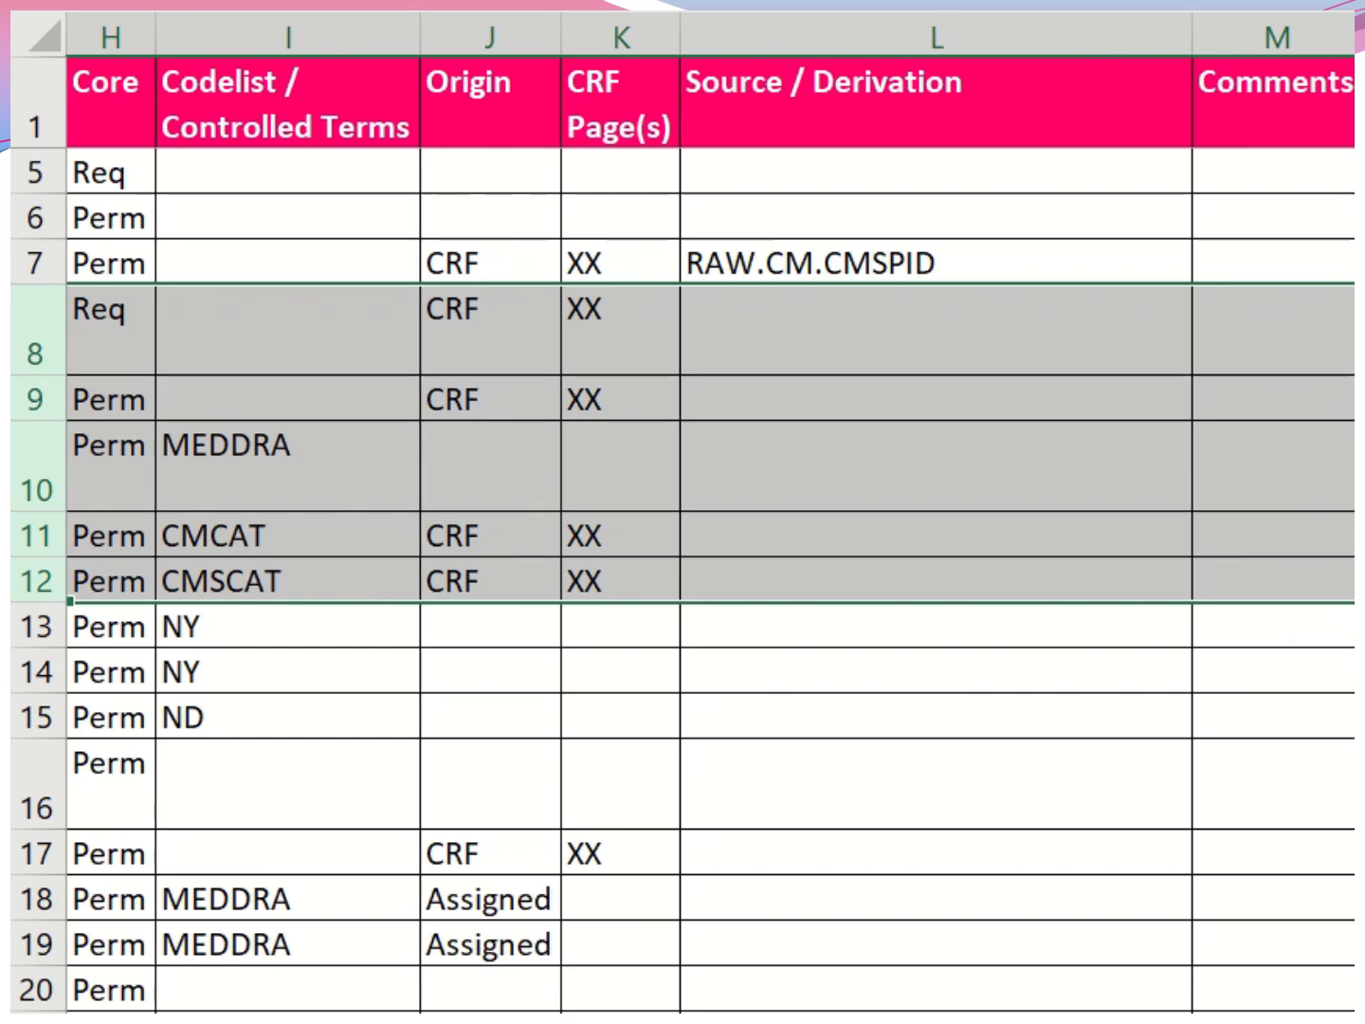
scroll(711, 531, left, 6)
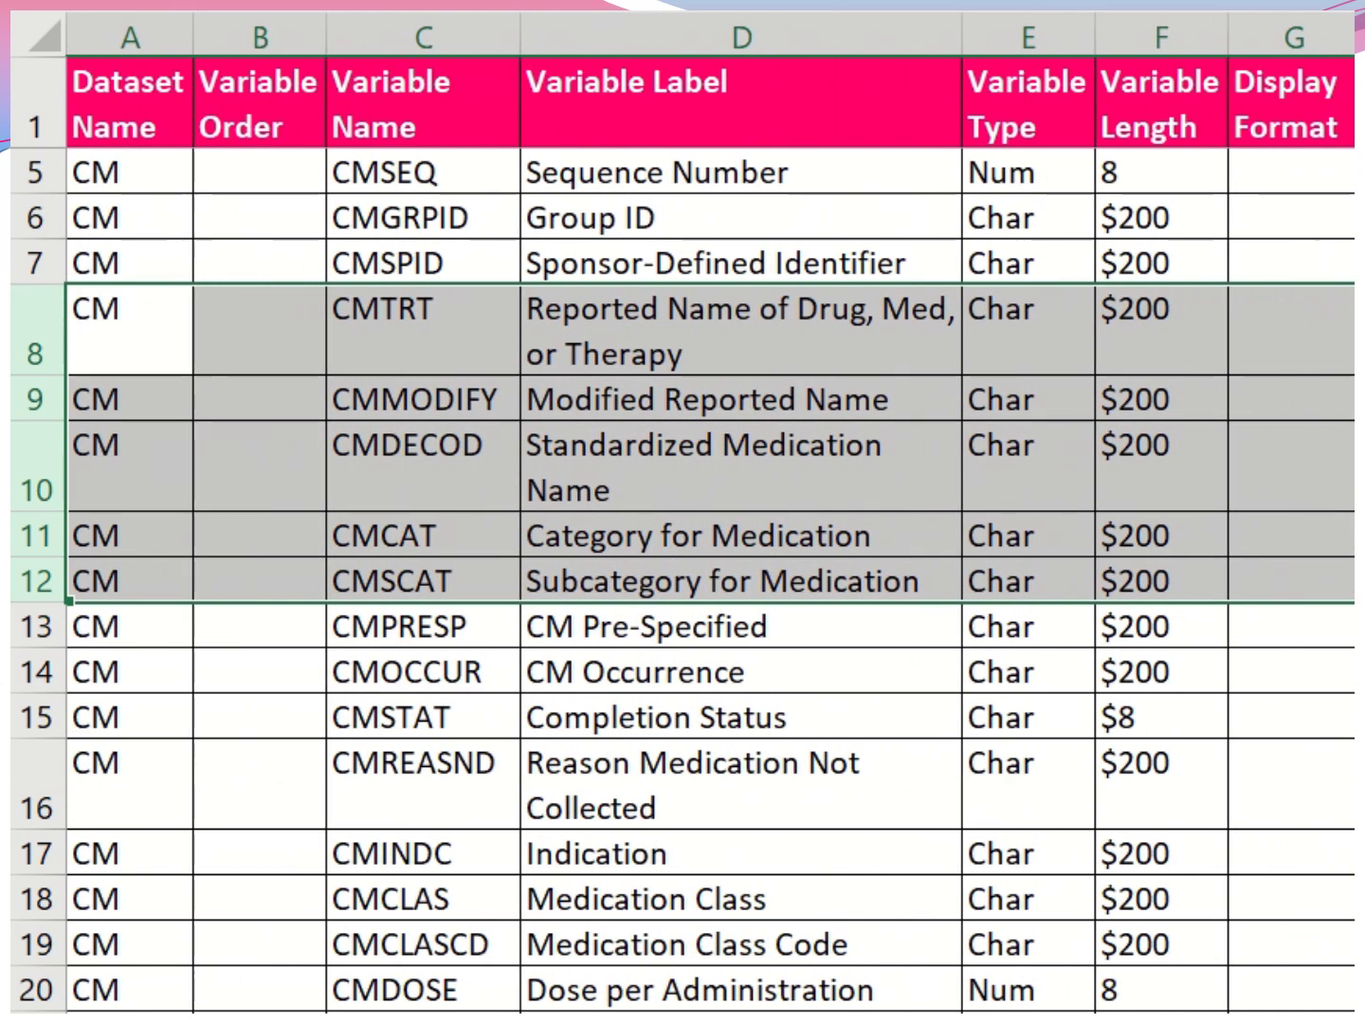
- Highlight rows 13 to 19, CMPRESP through CMCLASCD, and review their codelists, origins and CRF pages
scroll(683, 578, down, 3)
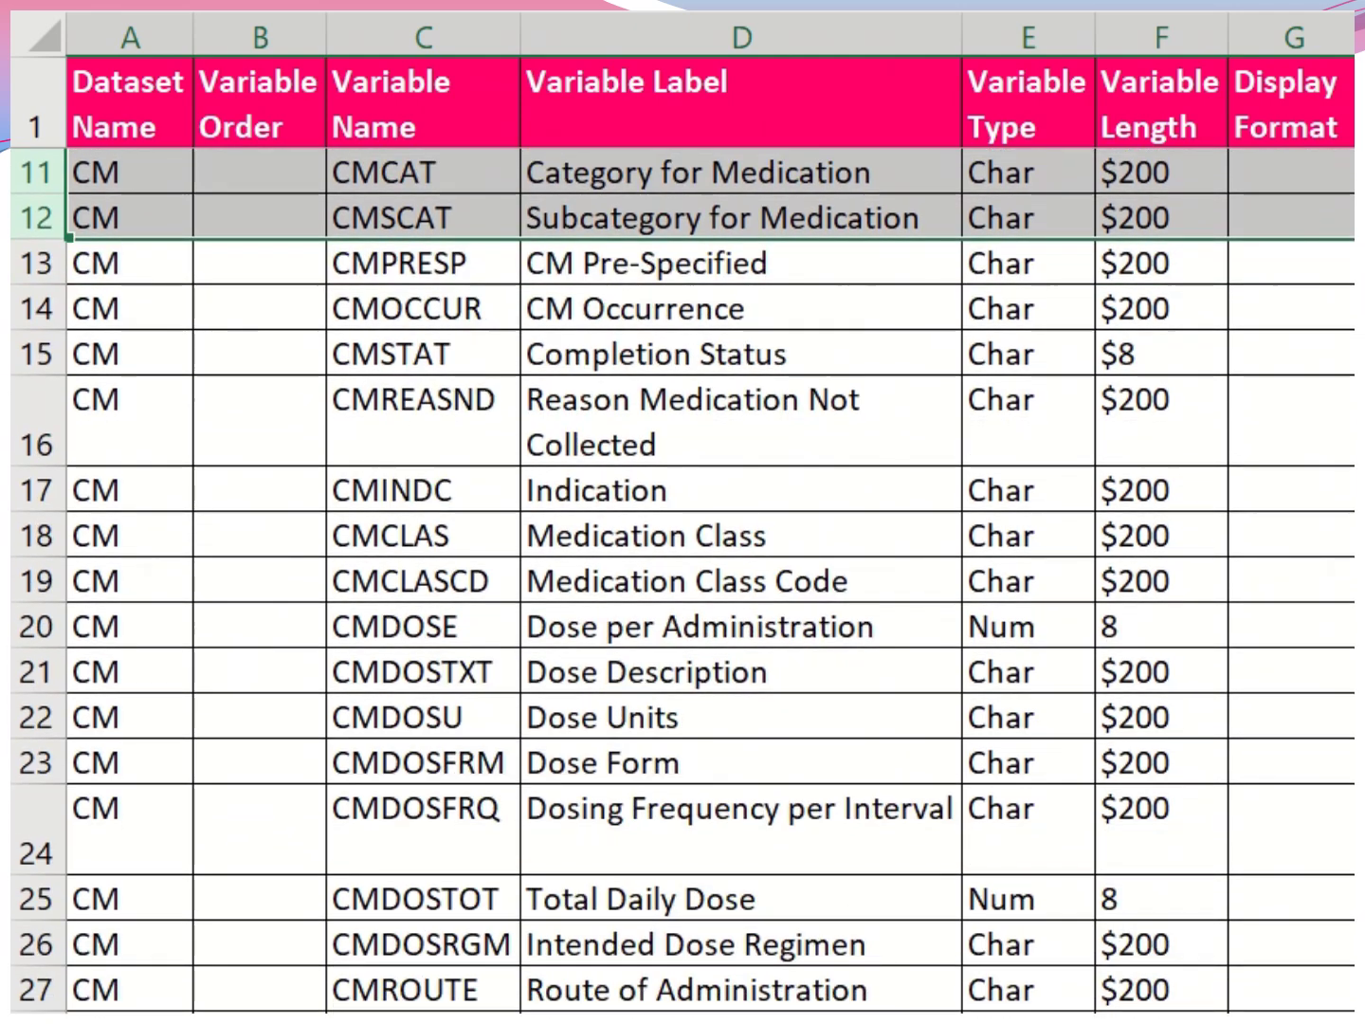
click(28, 264)
drag(36, 273, 21, 579)
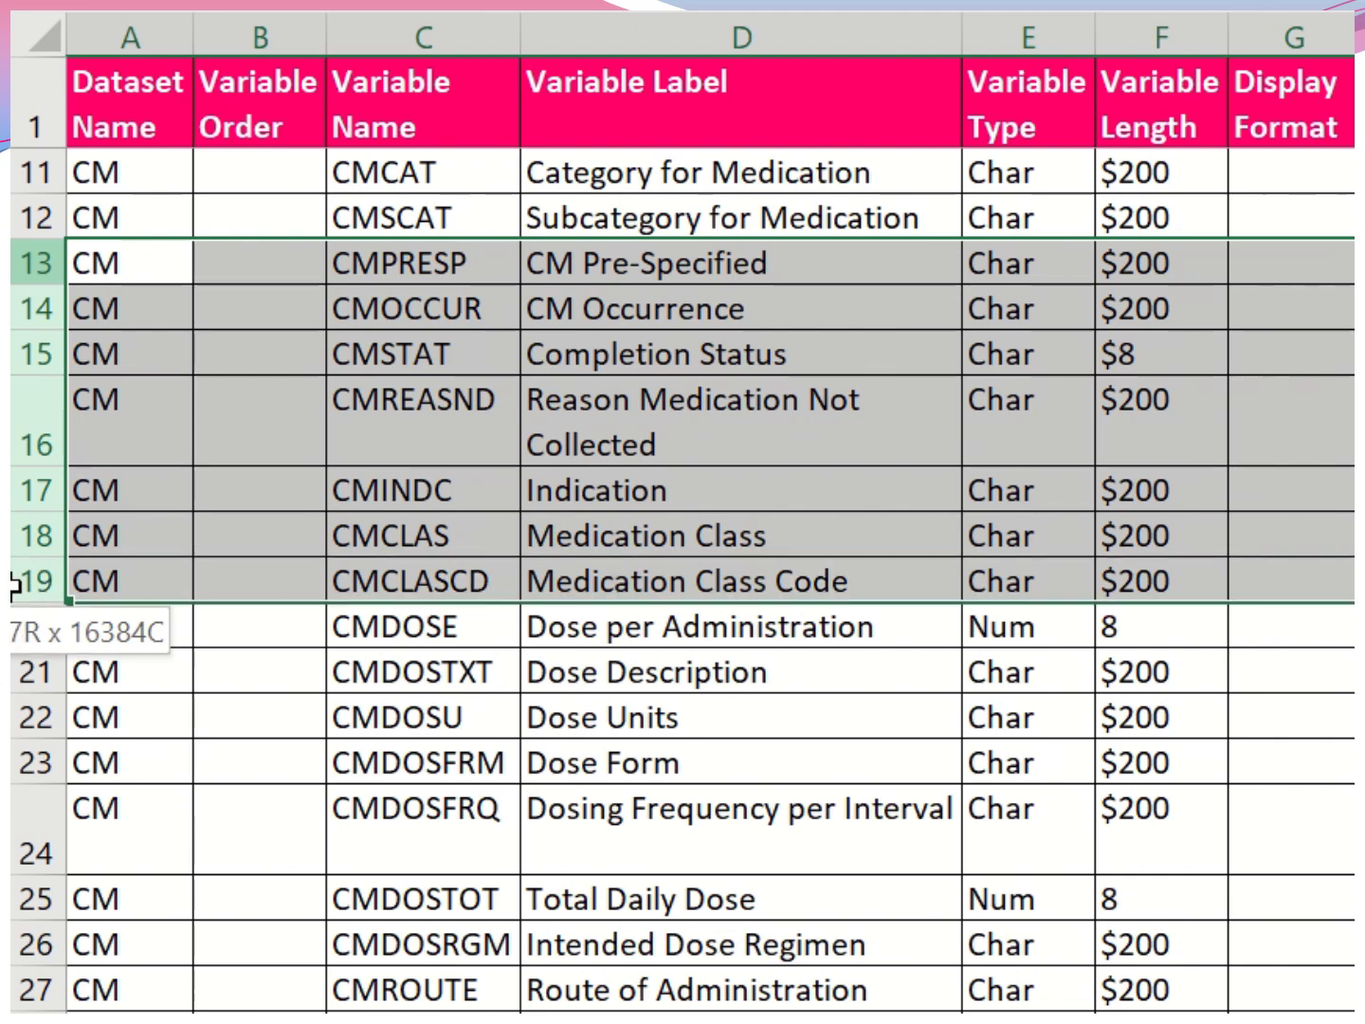
scroll(682, 578, up, 2)
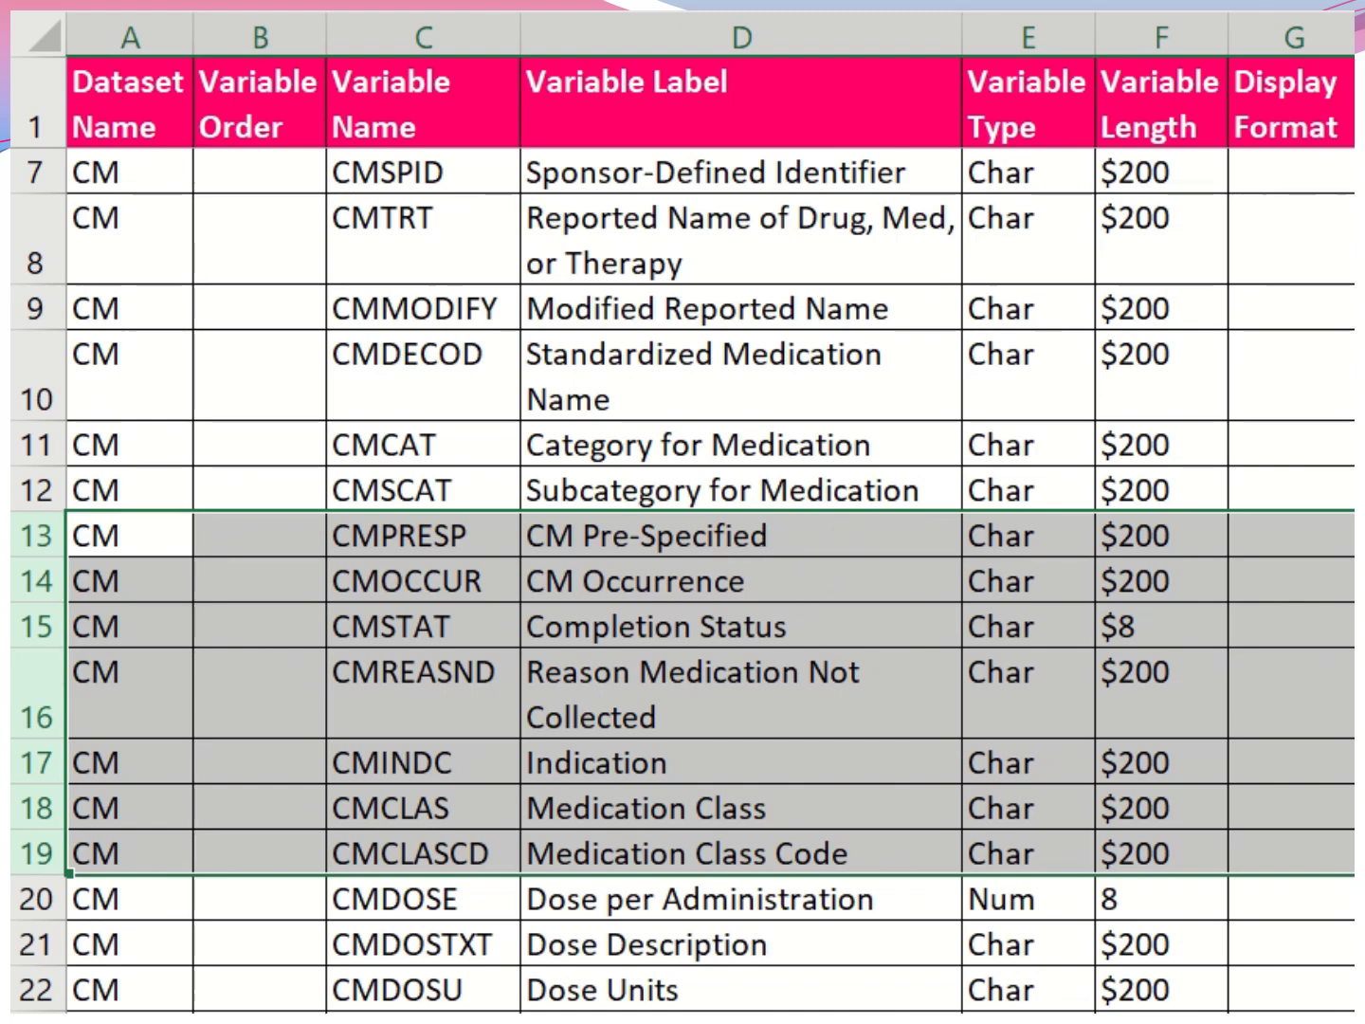
scroll(1043, 196, right, 3)
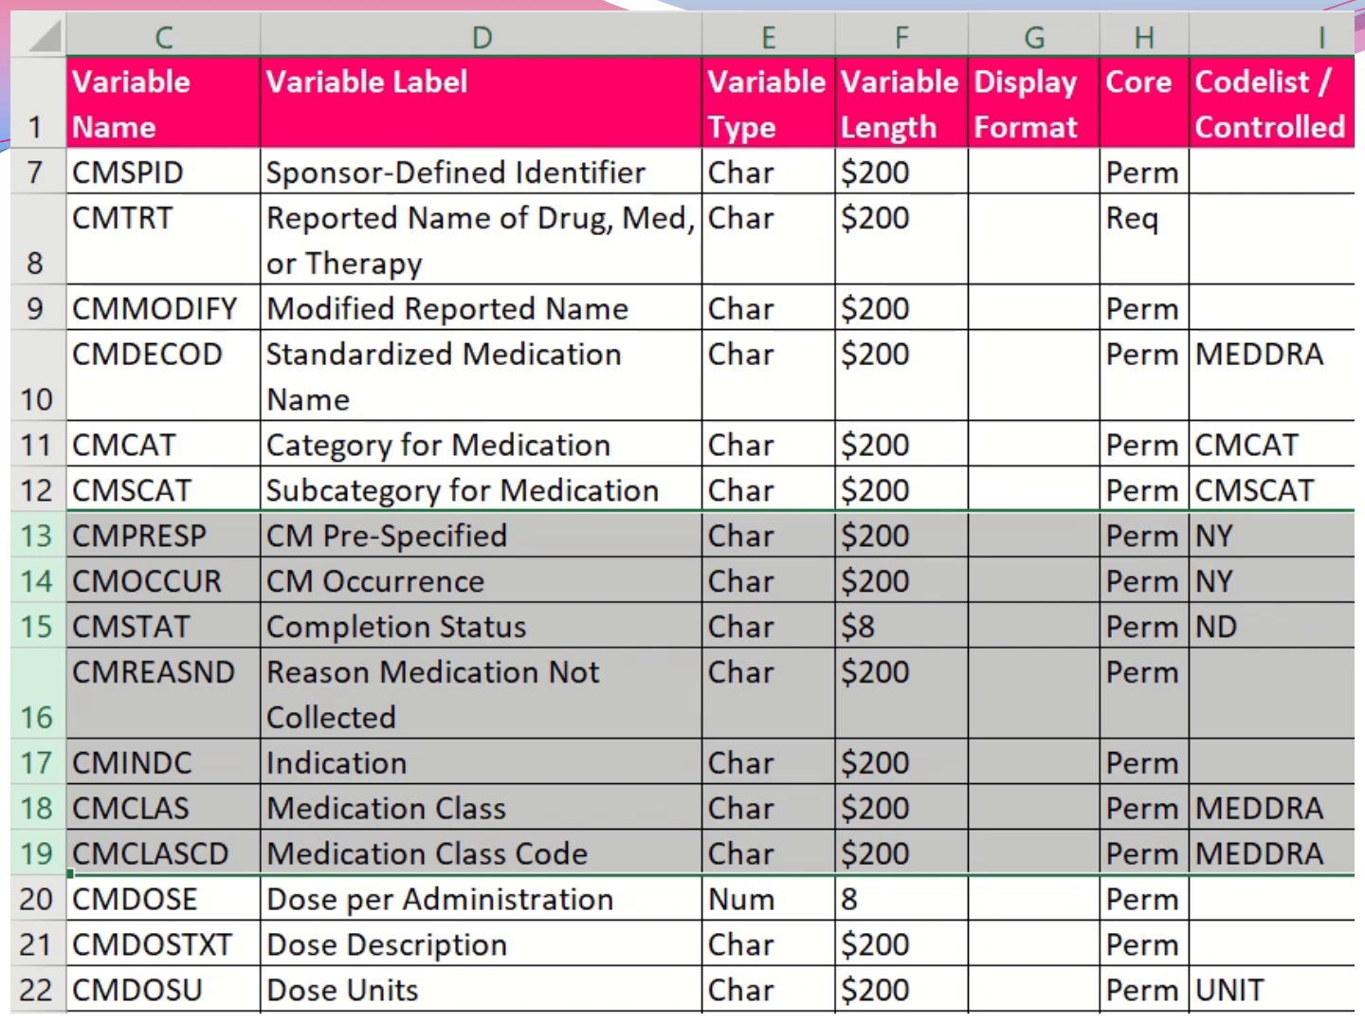
scroll(959, 756, right, 3)
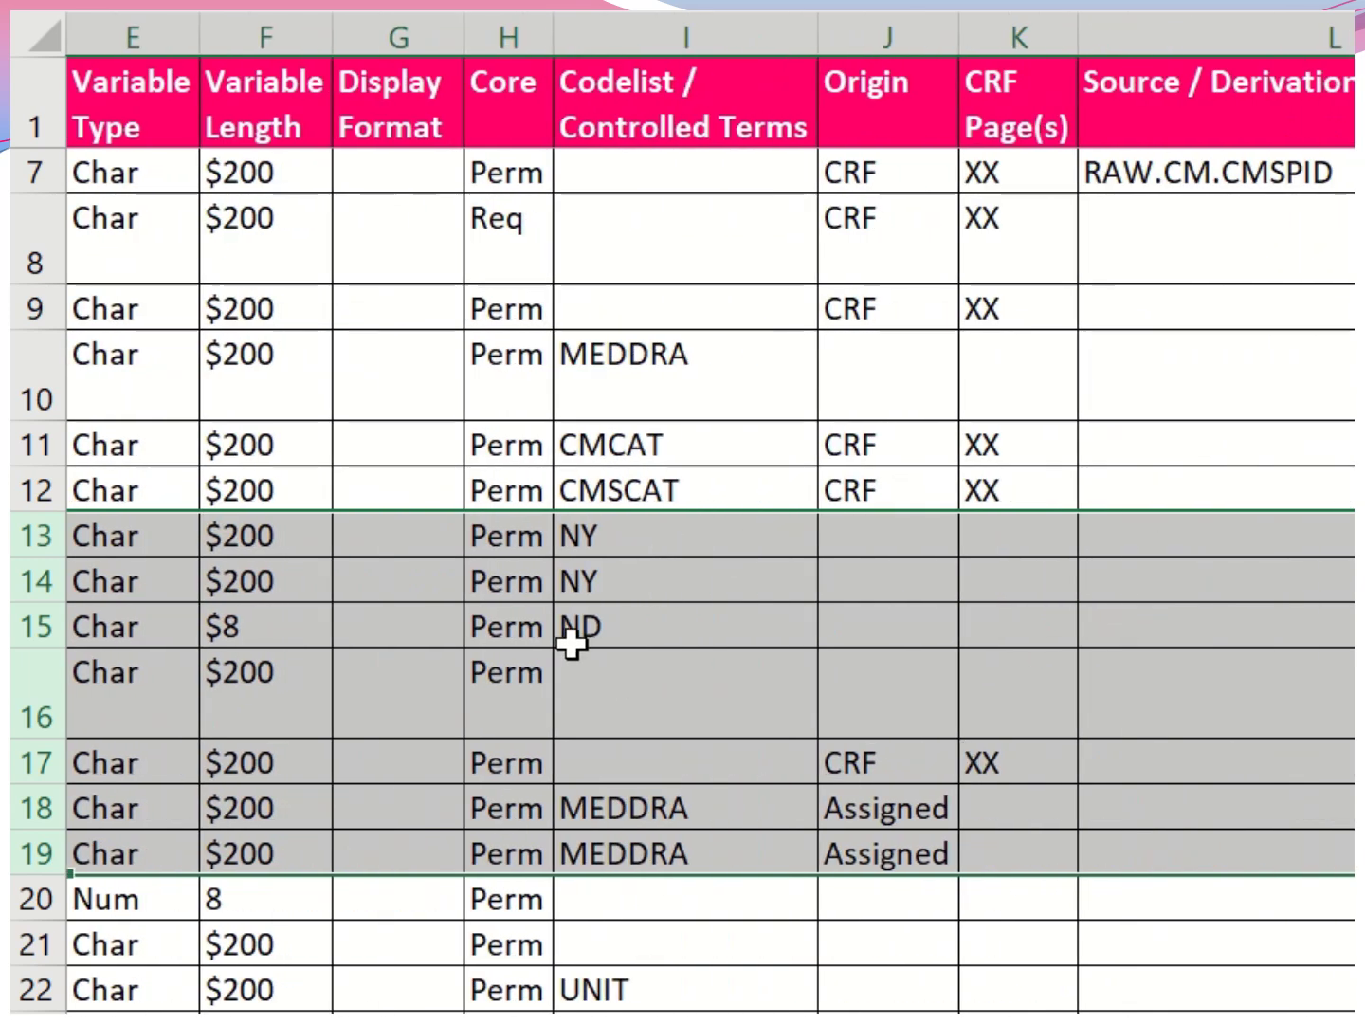
scroll(683, 530, left, 3)
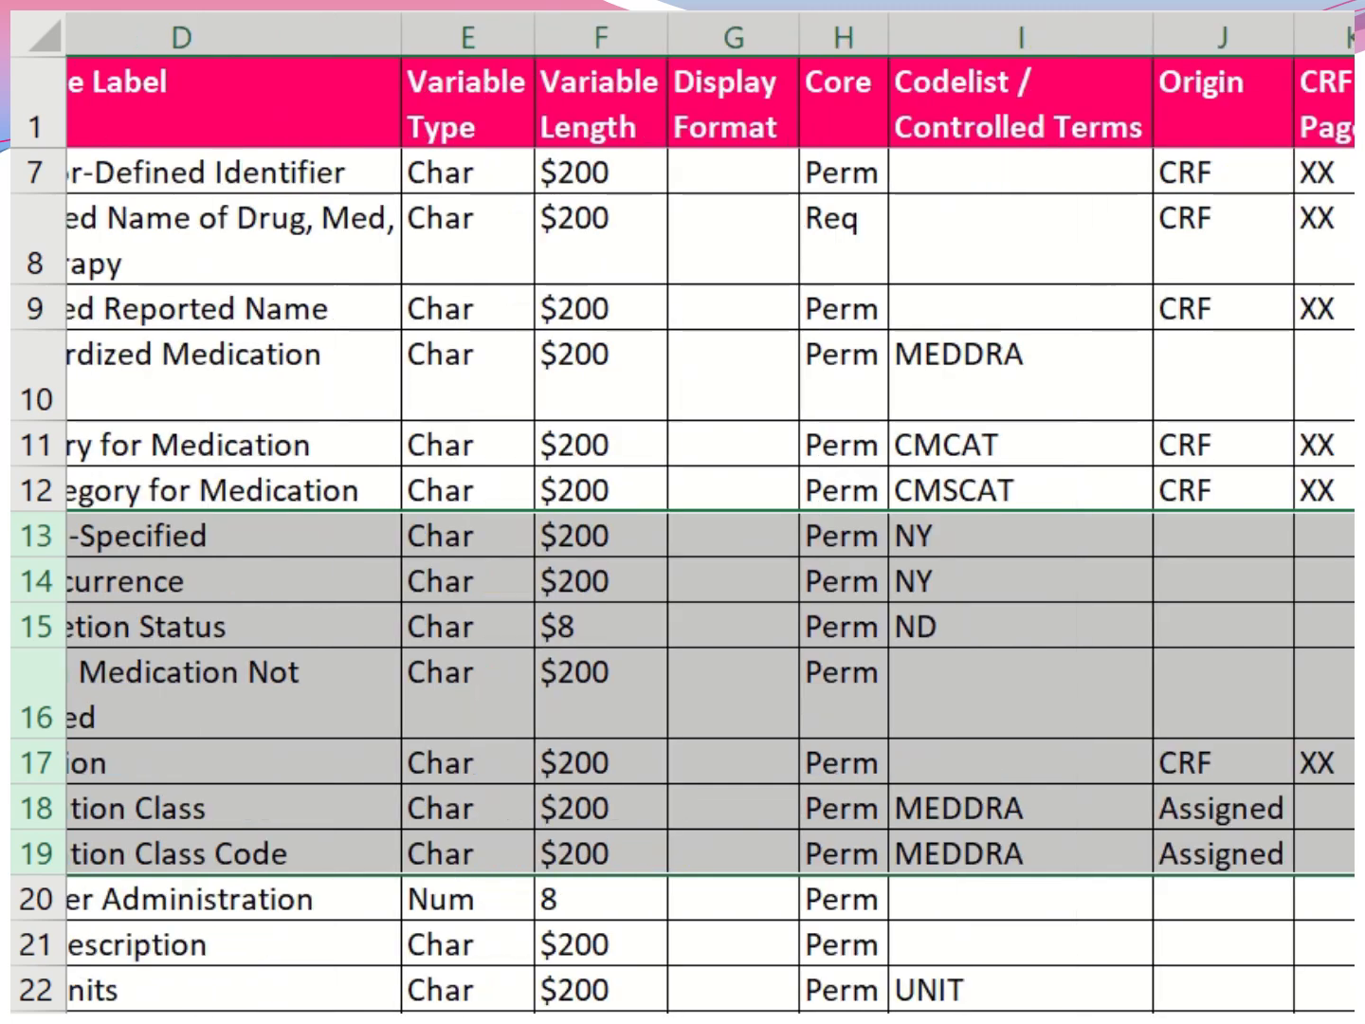
scroll(682, 531, left, 2)
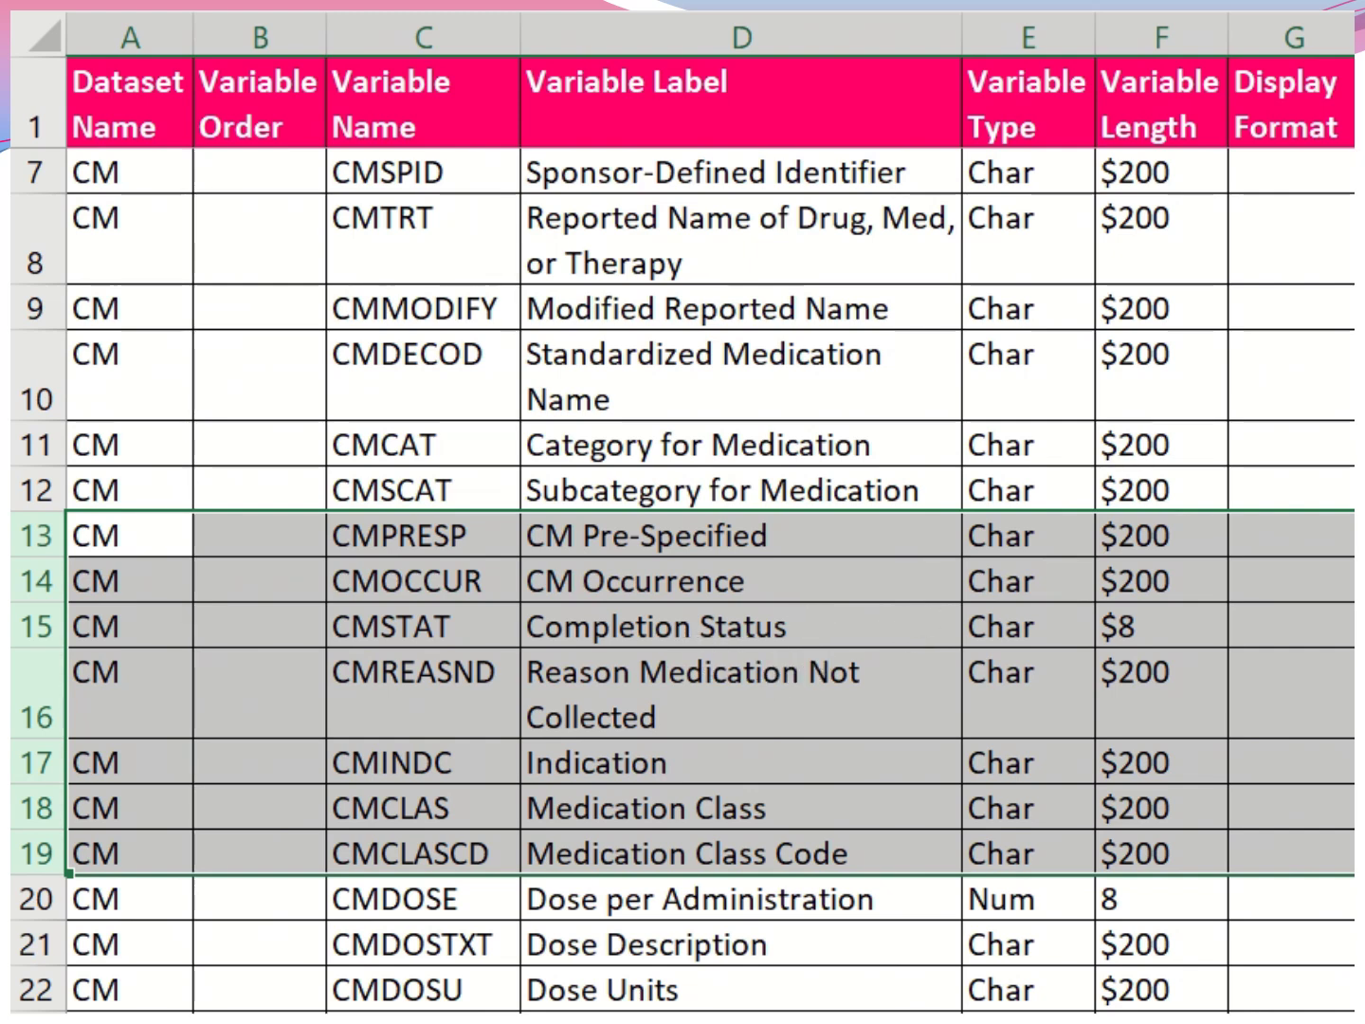
- Compare the variable labels of the highlighted rows 13 to 19 with their Codelist / Controlled Terms and Origin entries
scroll(712, 512, right, 3)
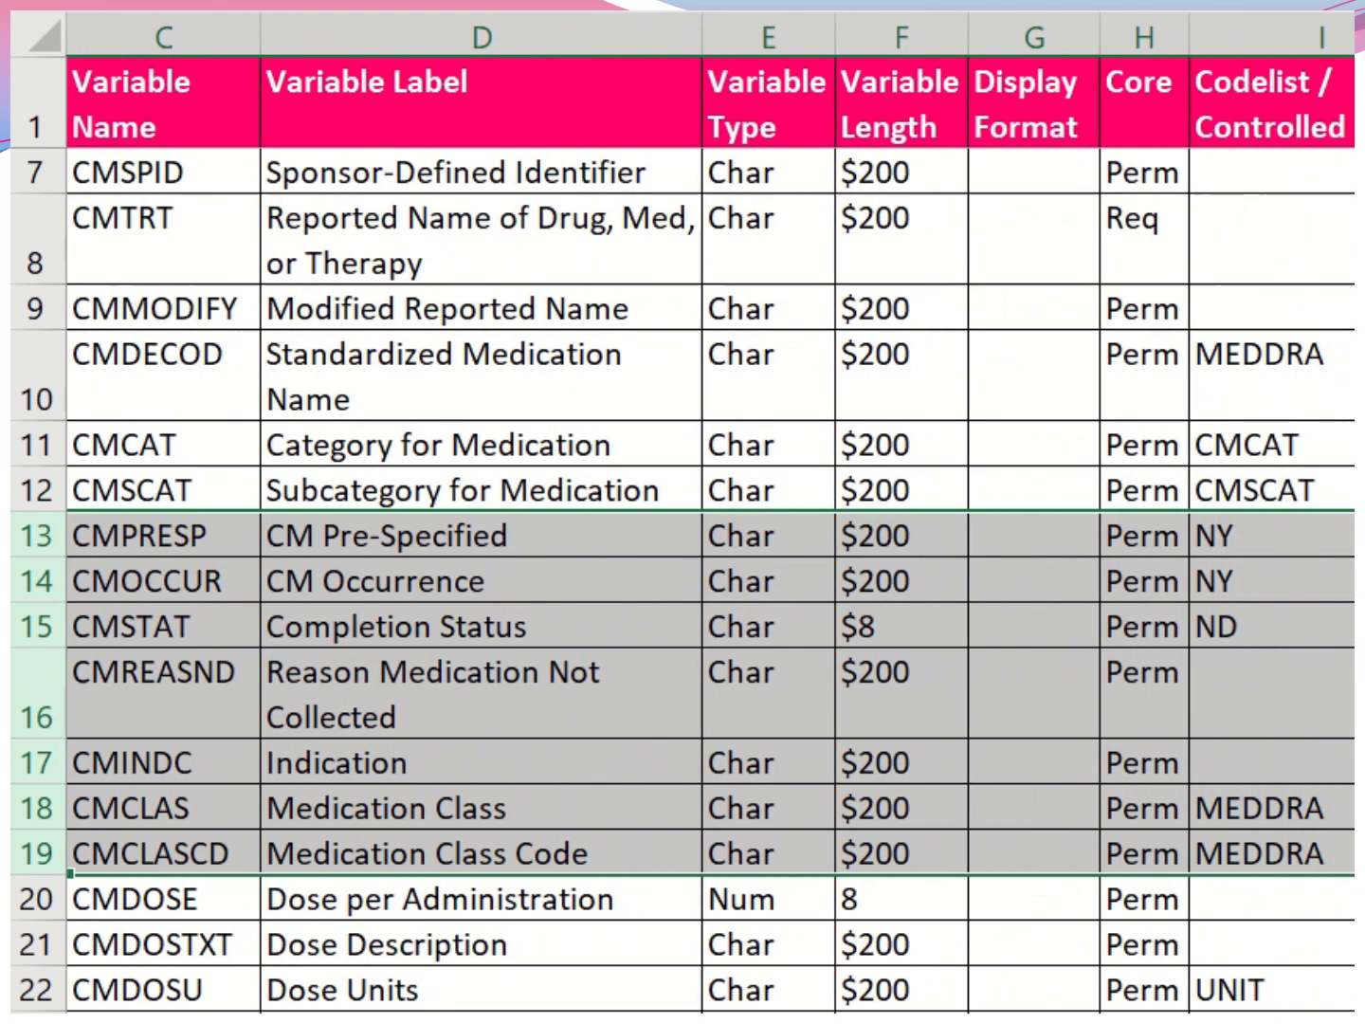
scroll(600, 812, right, 1)
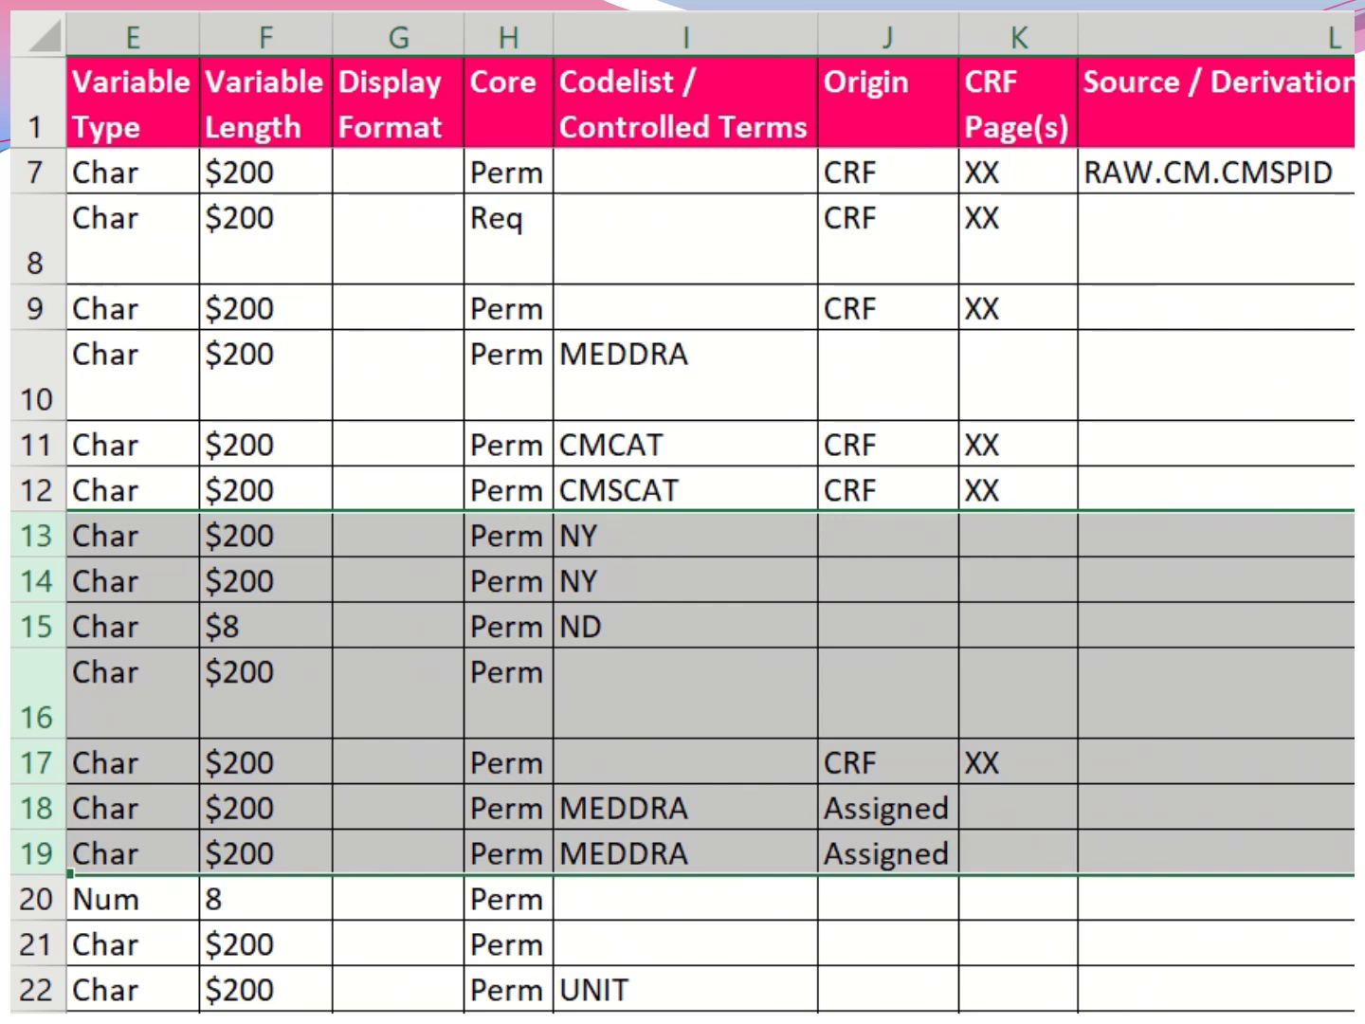
scroll(654, 633, left, 2)
scroll(711, 531, left, 1)
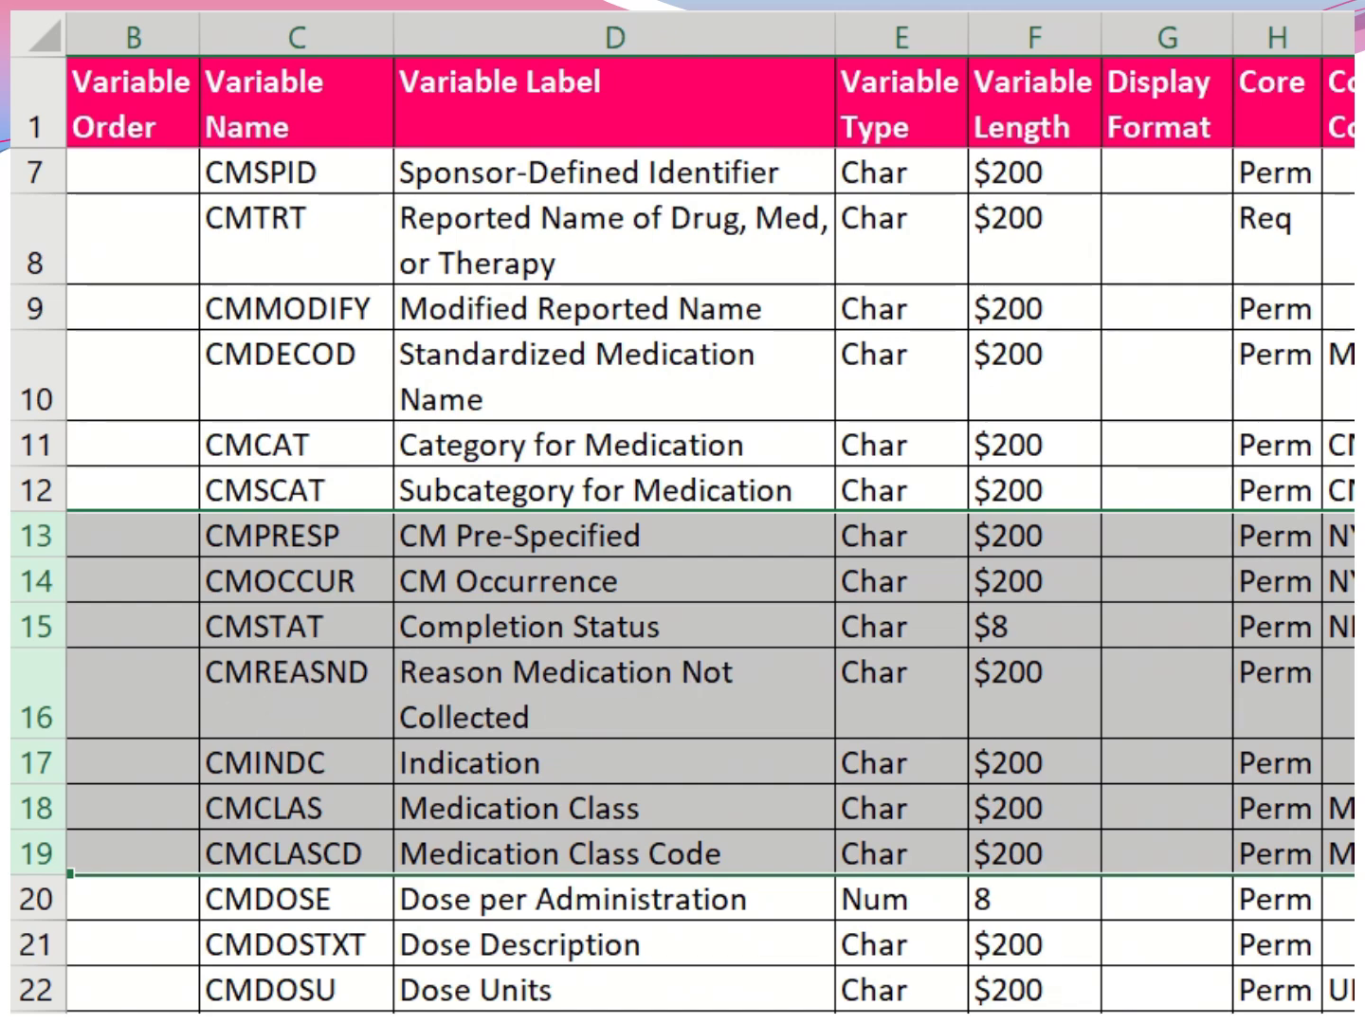
scroll(708, 512, left, 1)
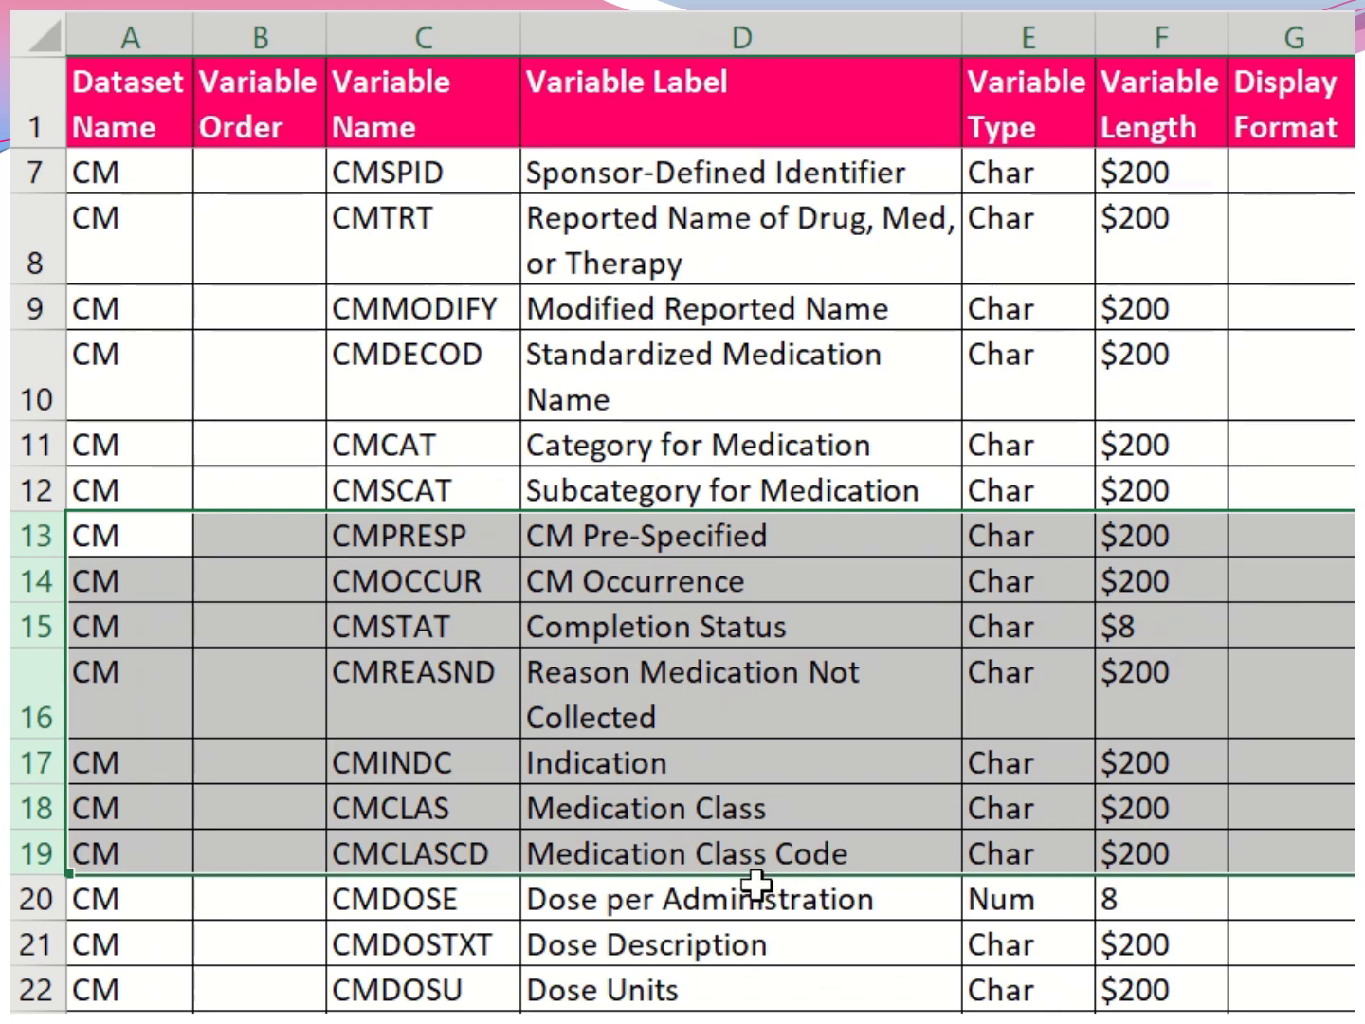
- Add row 10 (CMDECOD) to the highlighted rows, check its MEDDRA codelist and origin, and select the Origin cell of CMCLAS
scroll(709, 512, right, 3)
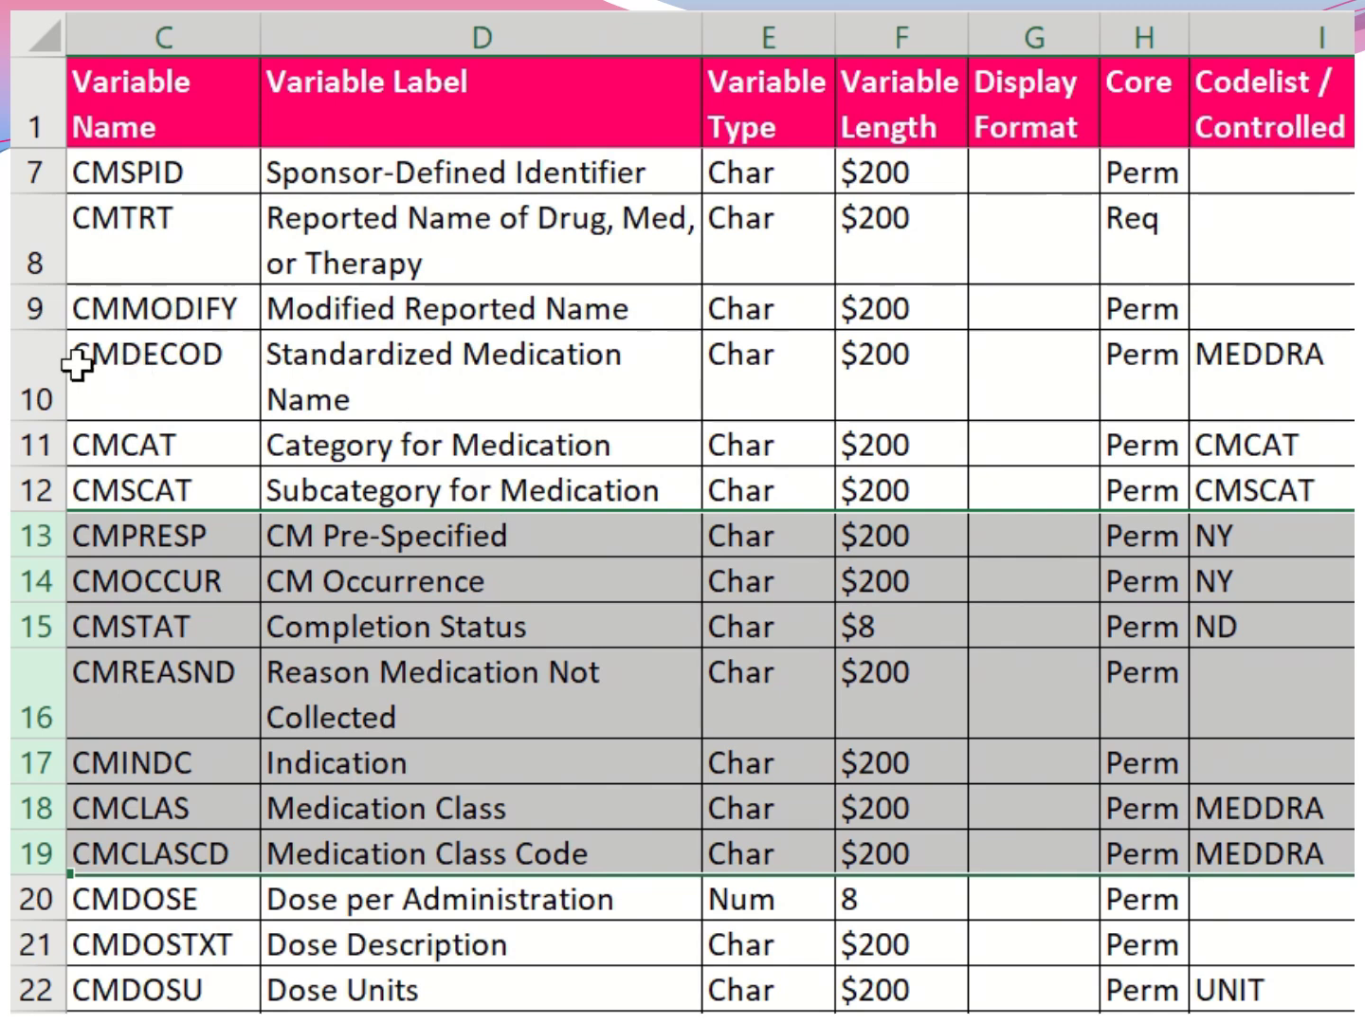
ctrl+click(27, 363)
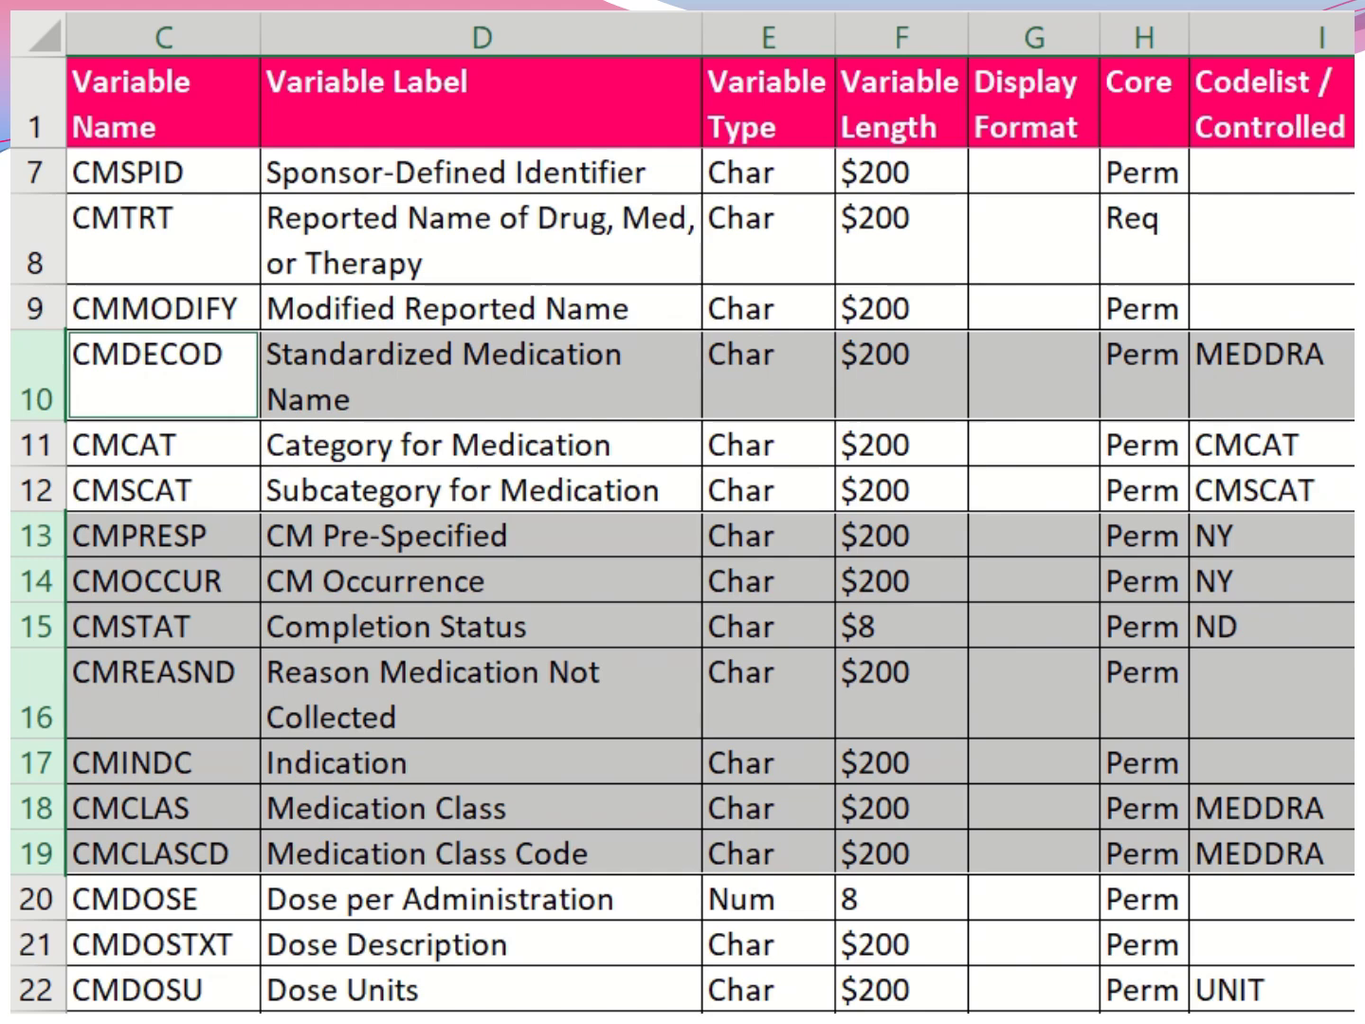
scroll(712, 569, right, 2)
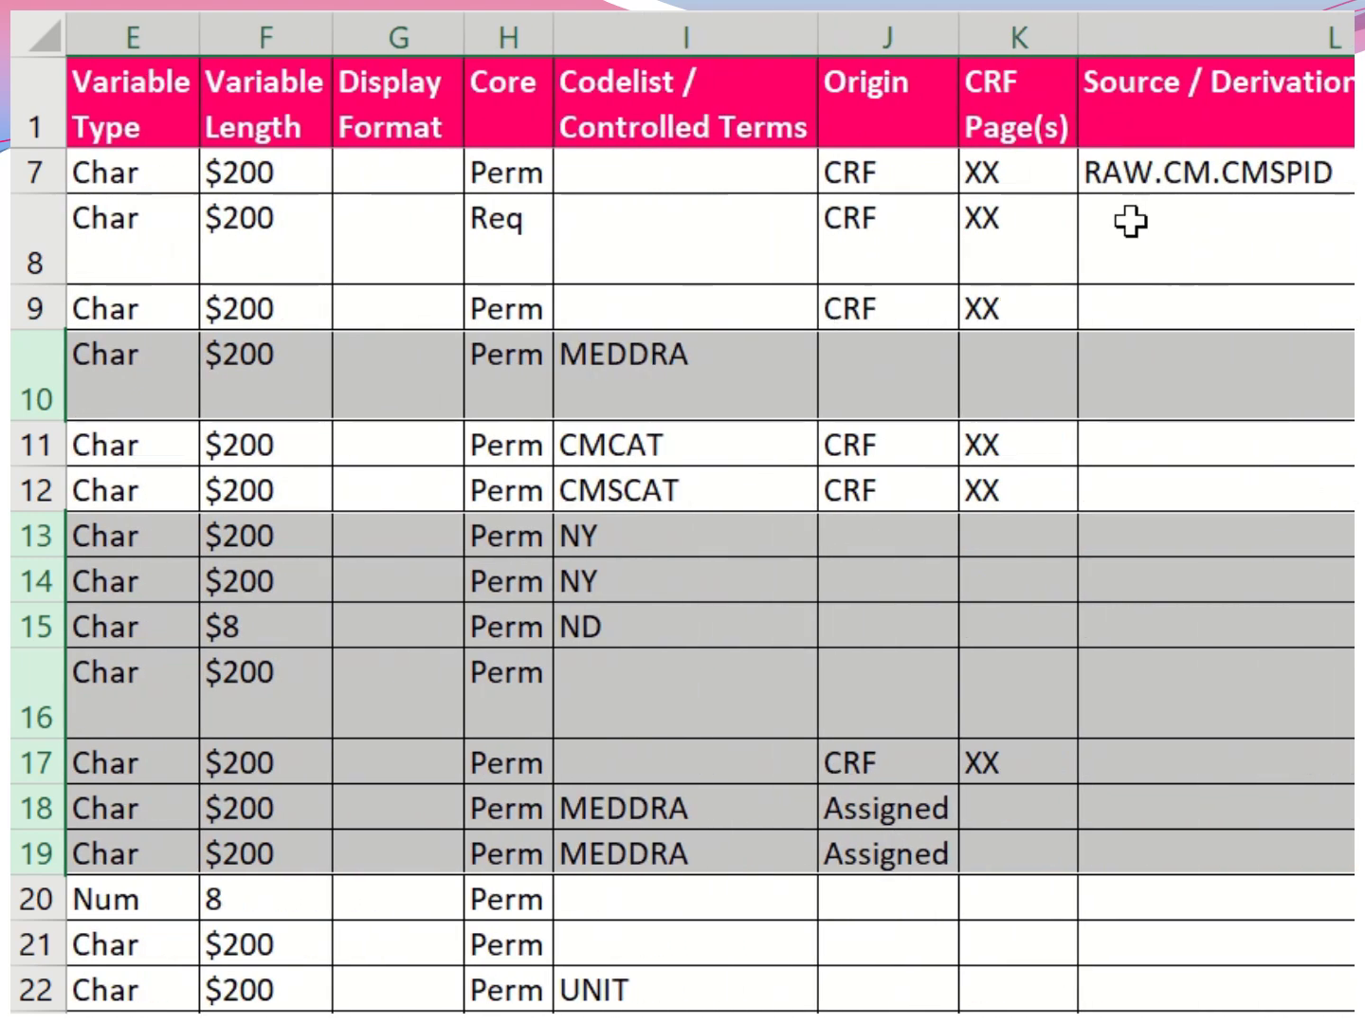
click(921, 810)
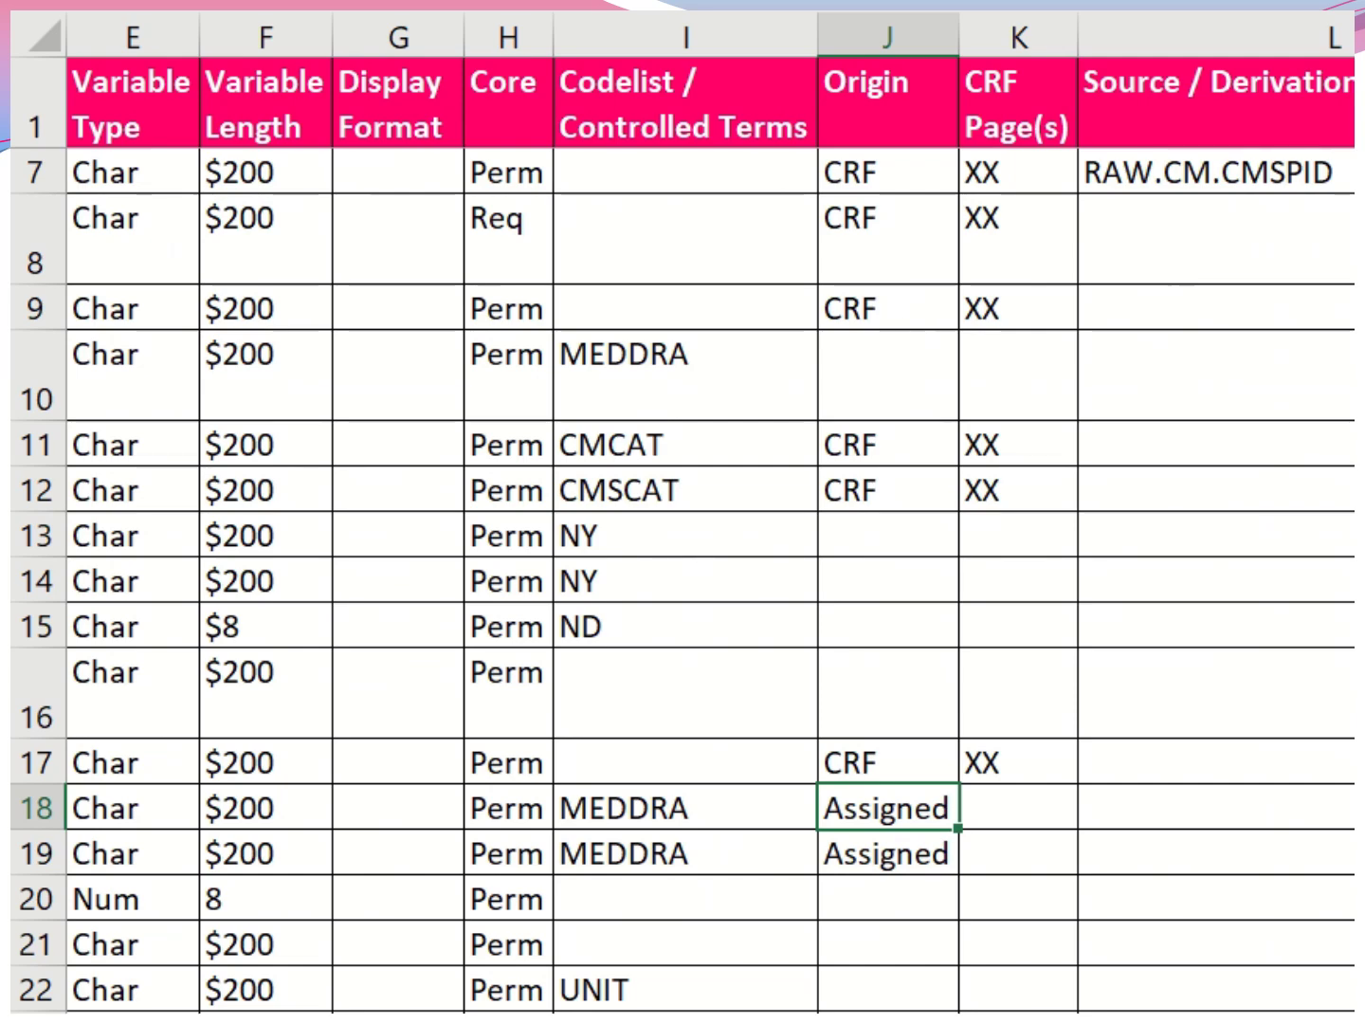
- Highlight rows 20 to 29, CMDOSE through CMRSDISC, and review their type, length, core, codelist, origin and CRF page columns
scroll(682, 512, left, 5)
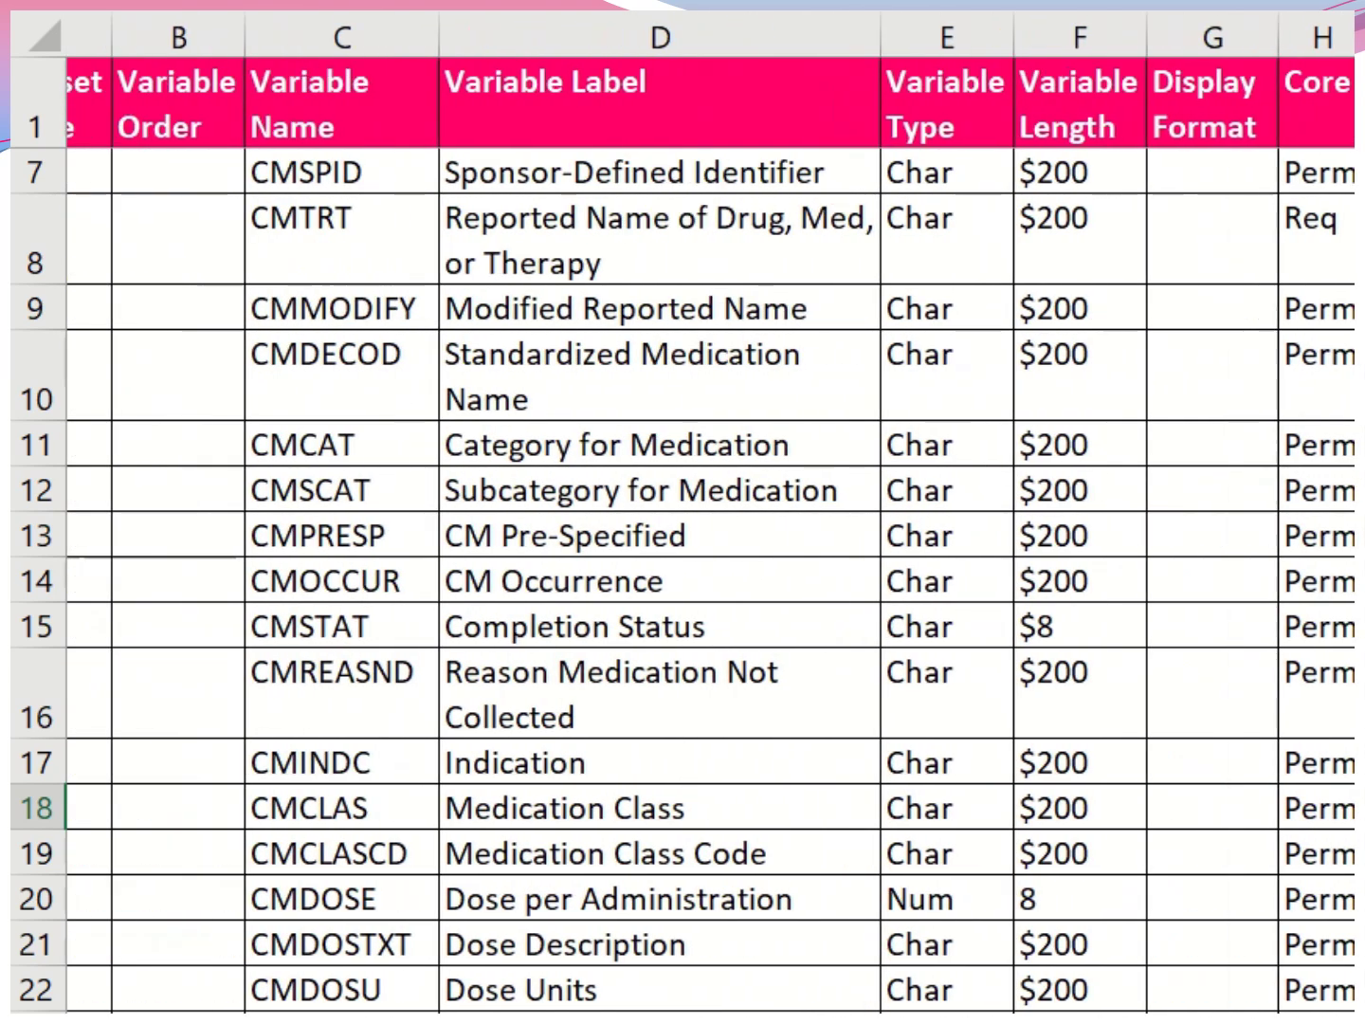
scroll(683, 581, down, 3)
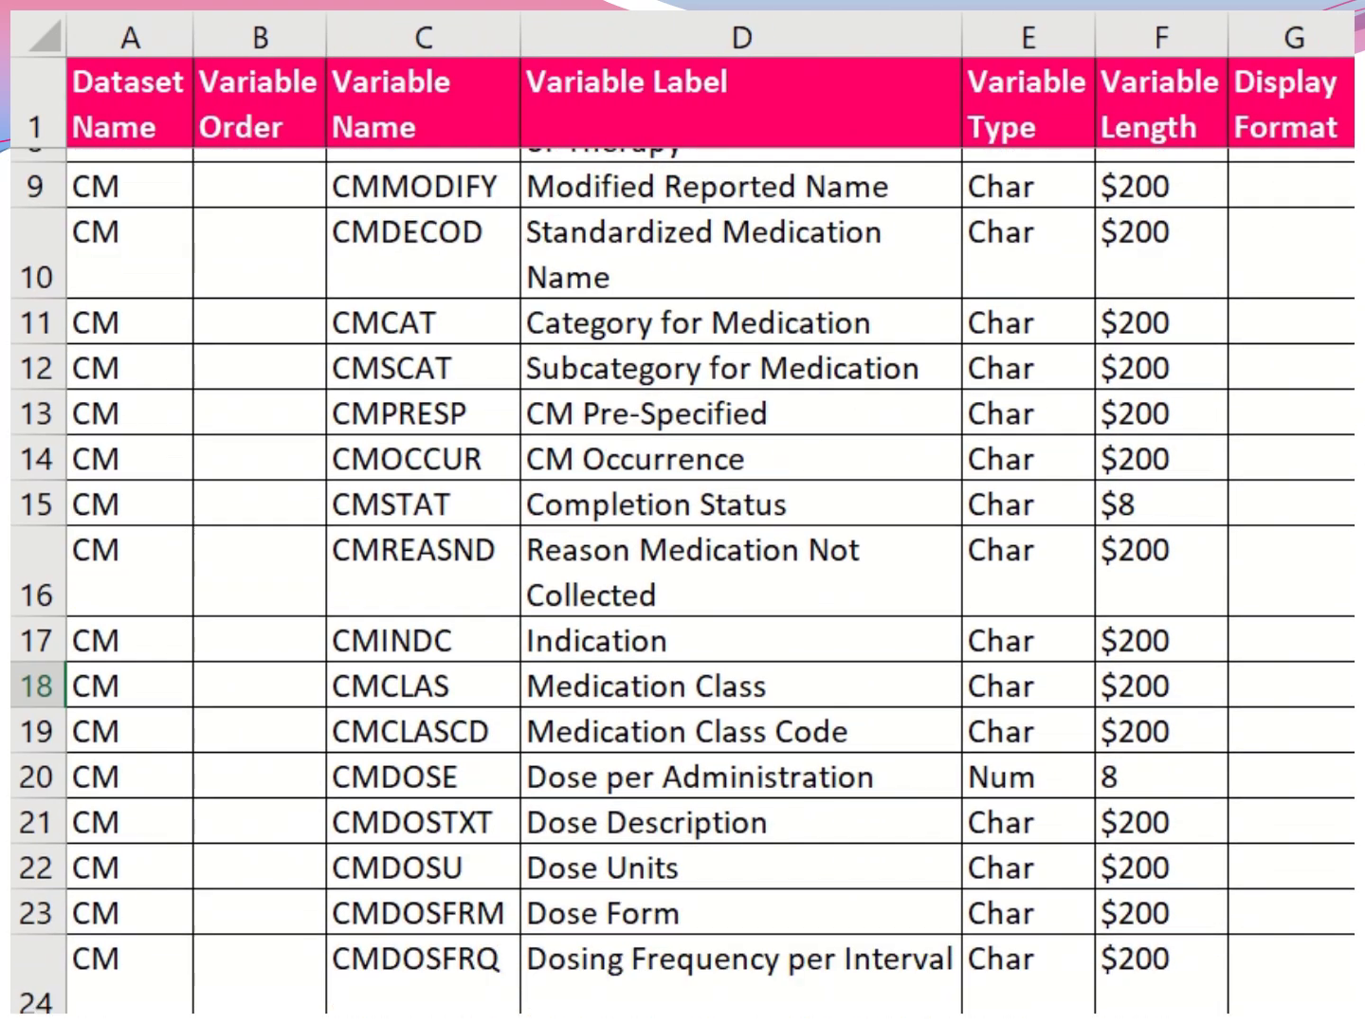
scroll(683, 582, down, 2)
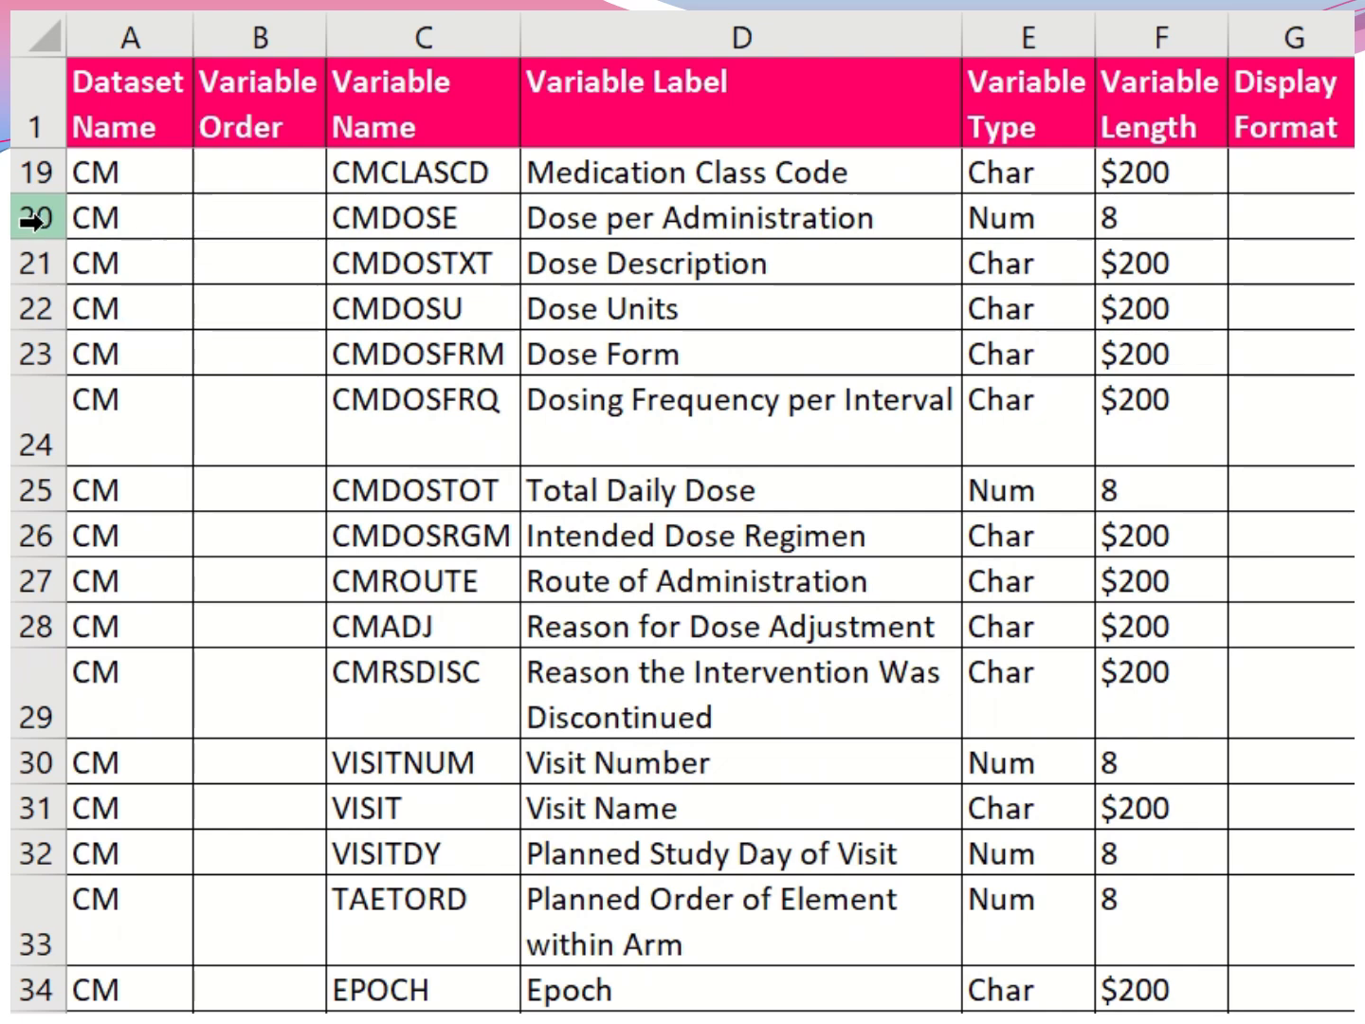
click(32, 224)
drag(42, 224, 22, 348)
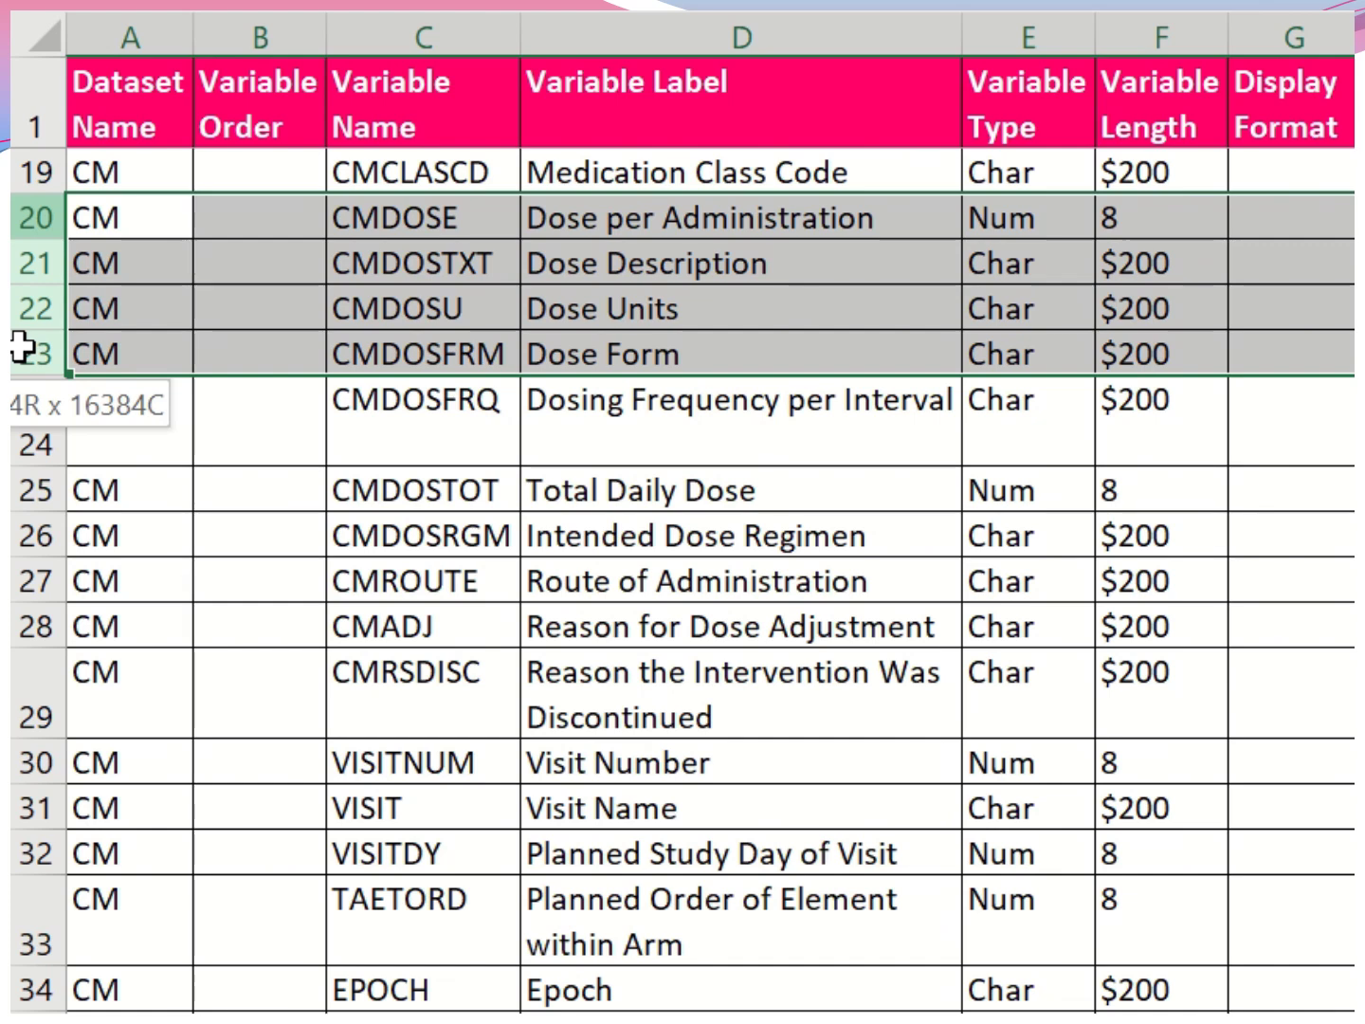
drag(20, 347, 20, 434)
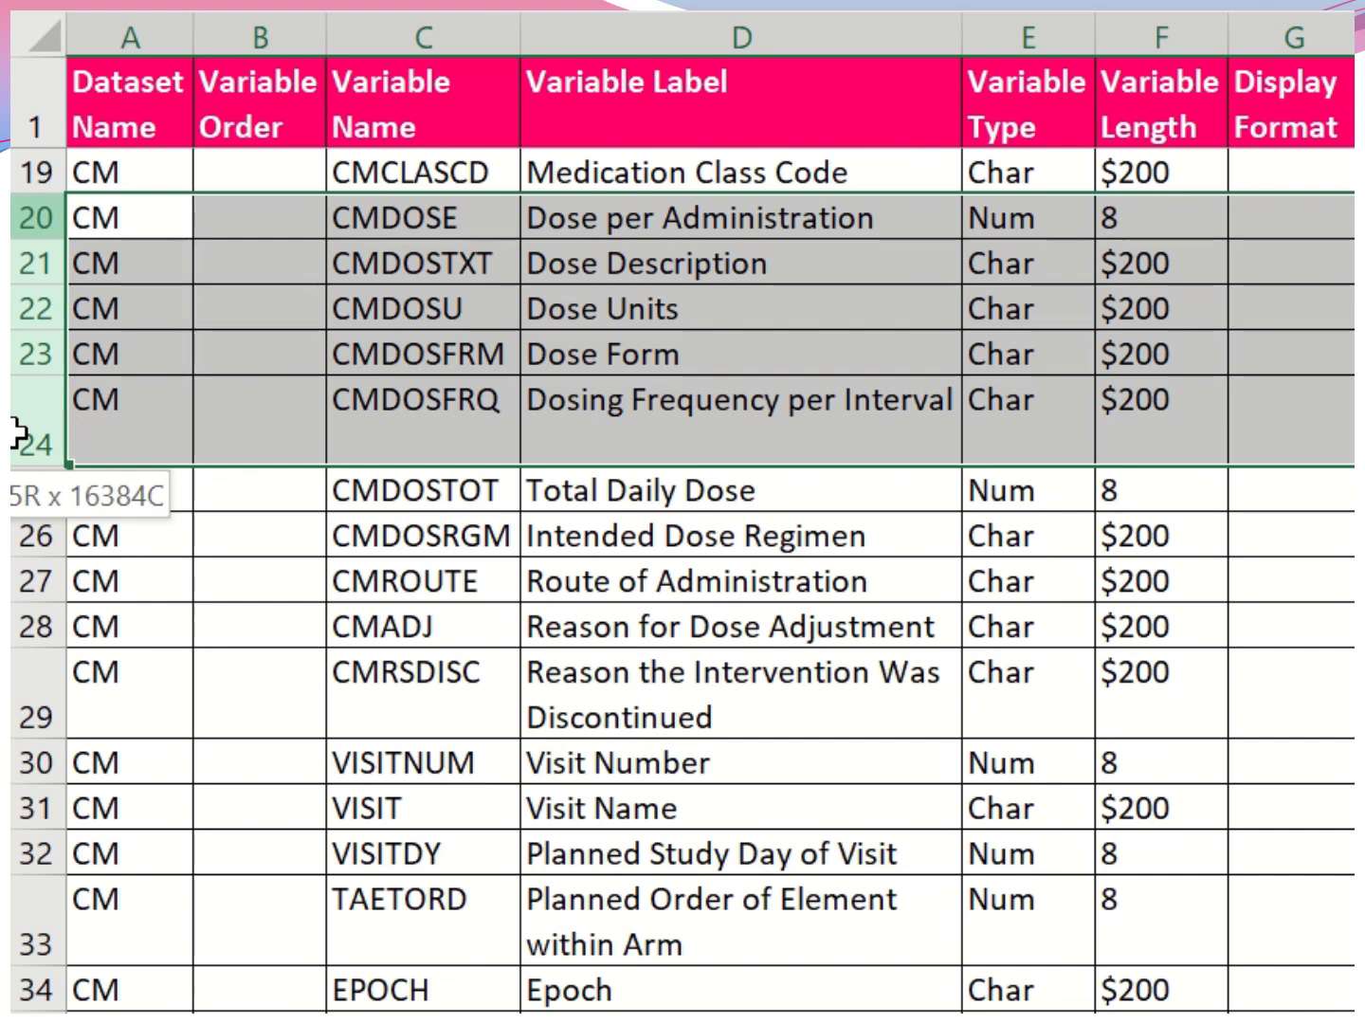
drag(17, 433, 37, 487)
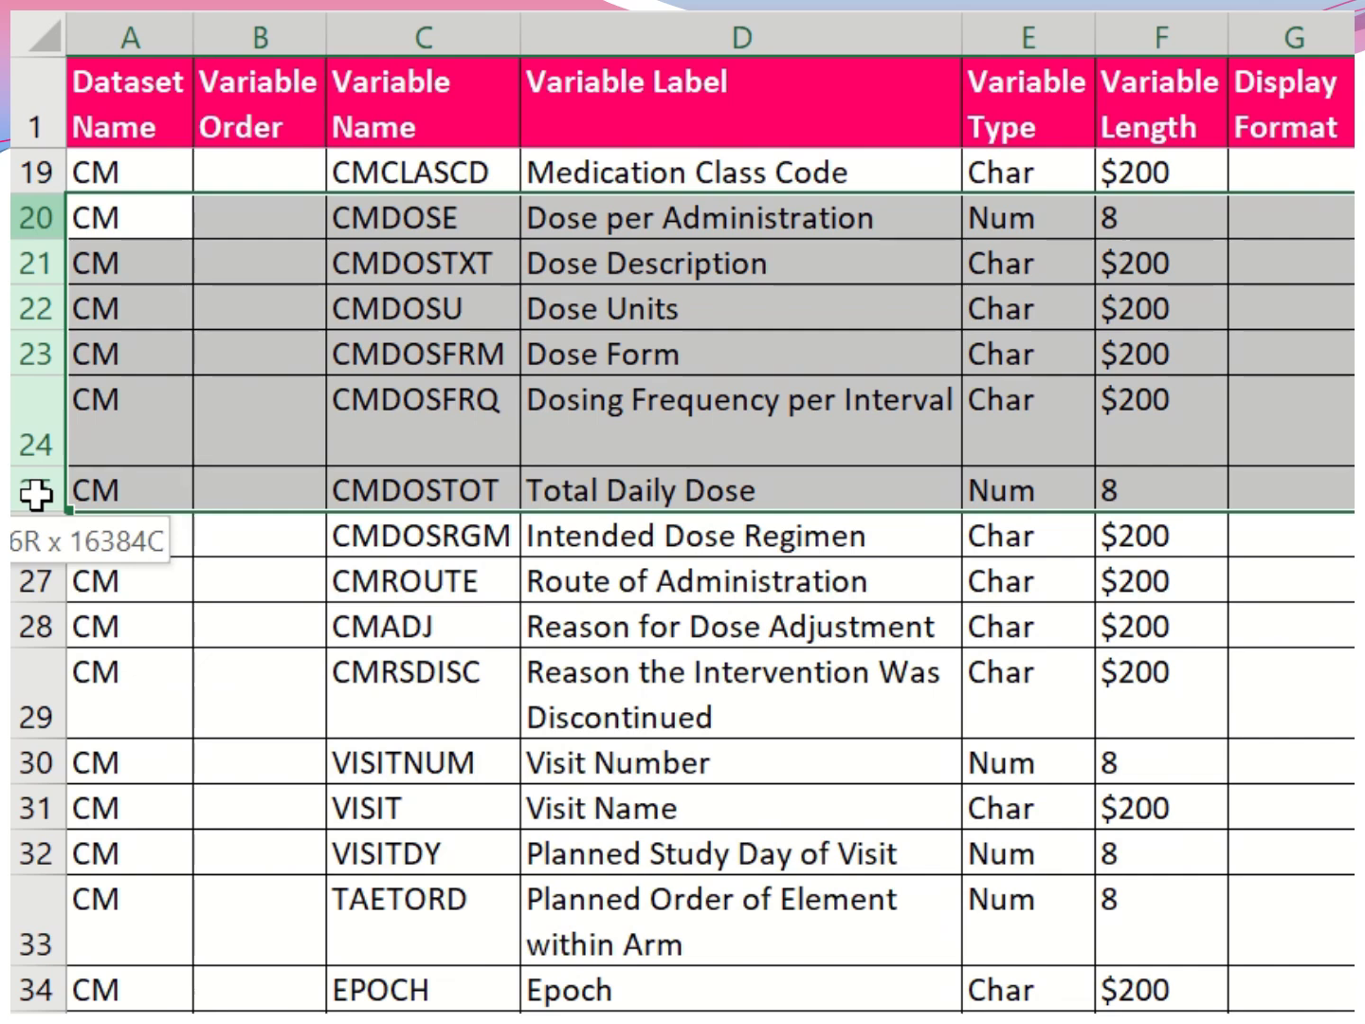
drag(36, 493, 17, 595)
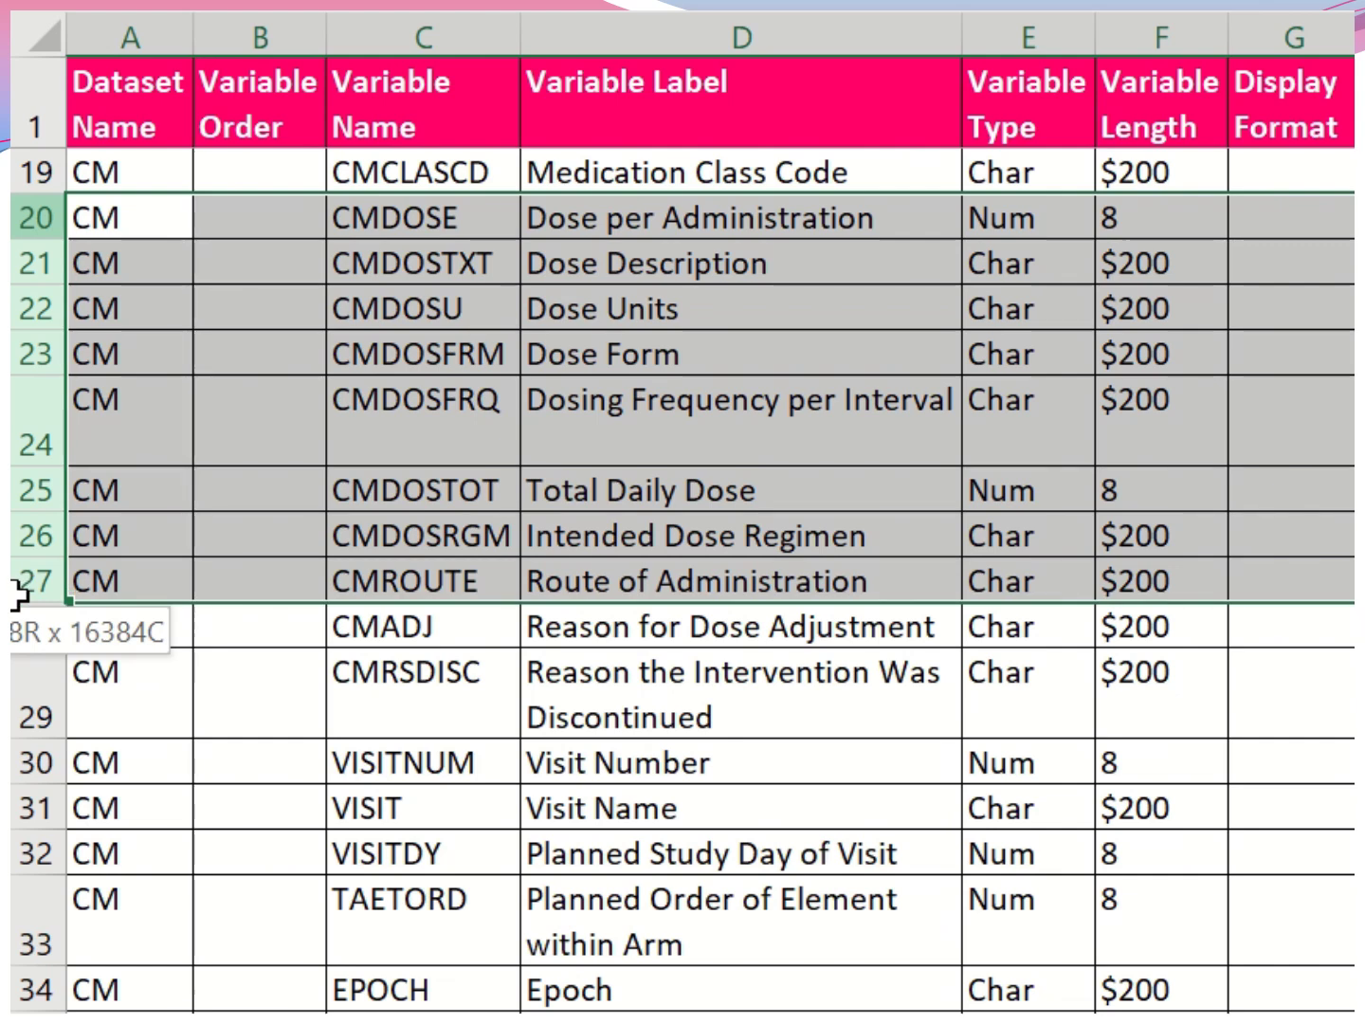
drag(21, 601, 28, 679)
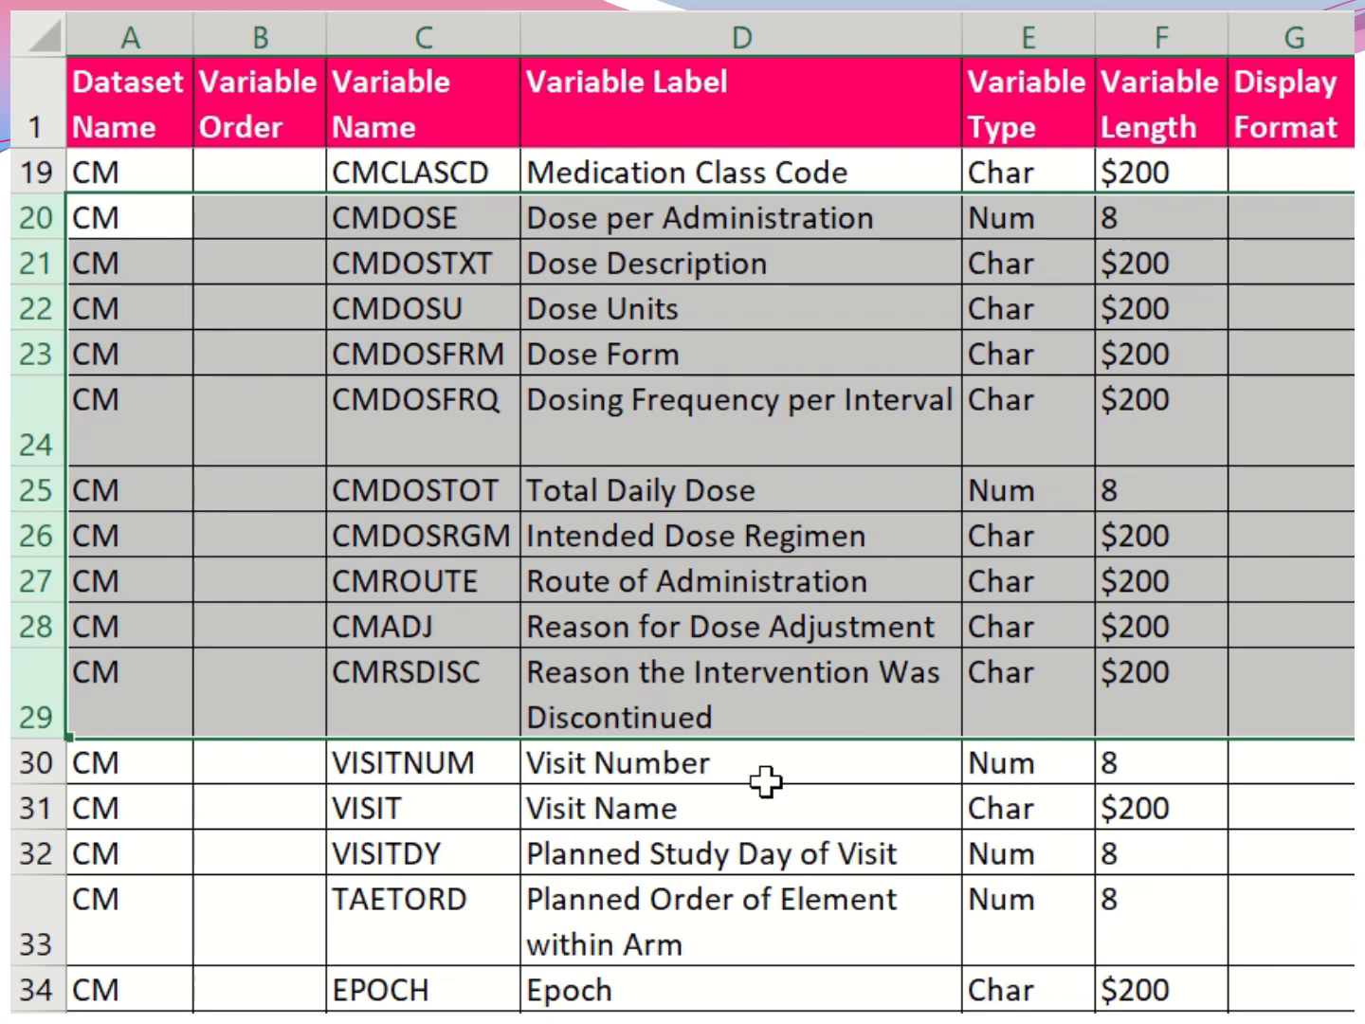
scroll(682, 511, right, 4)
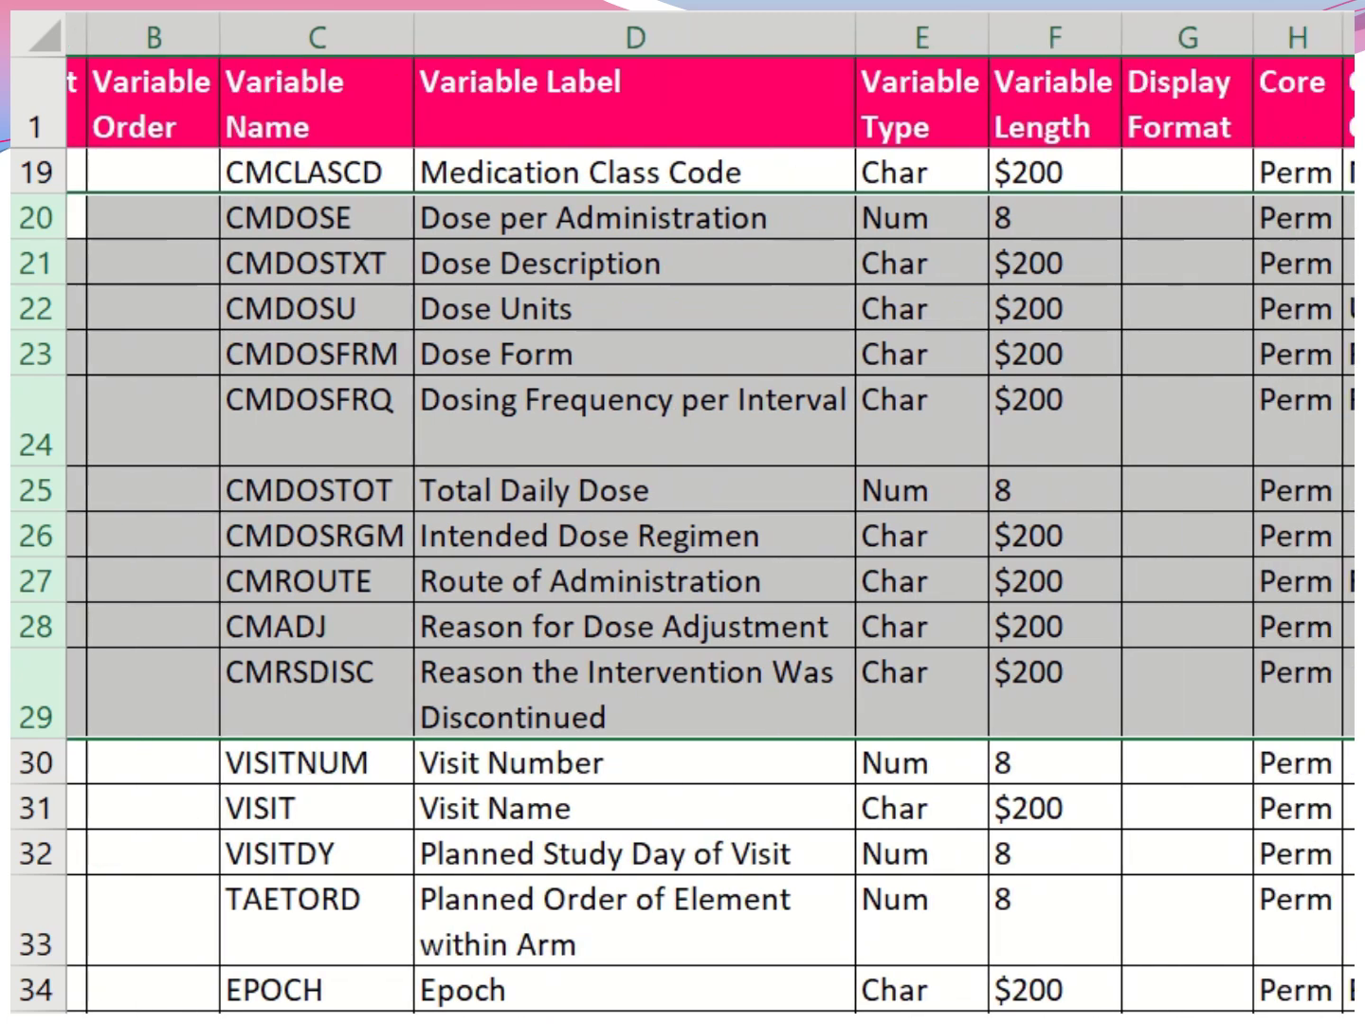
scroll(1203, 560, right, 1)
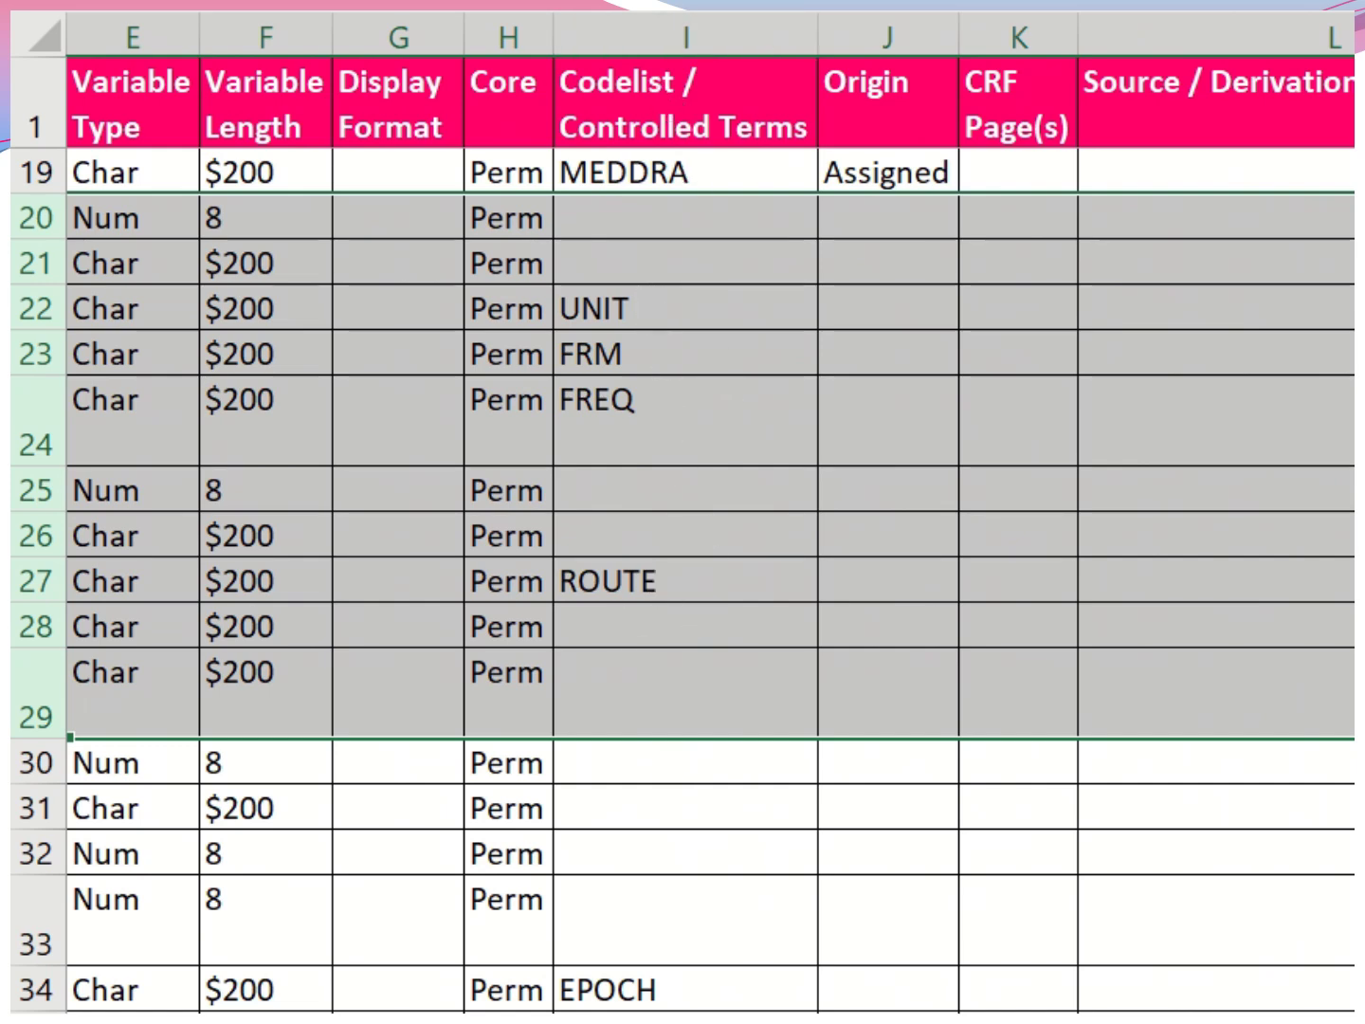
scroll(683, 511, left, 5)
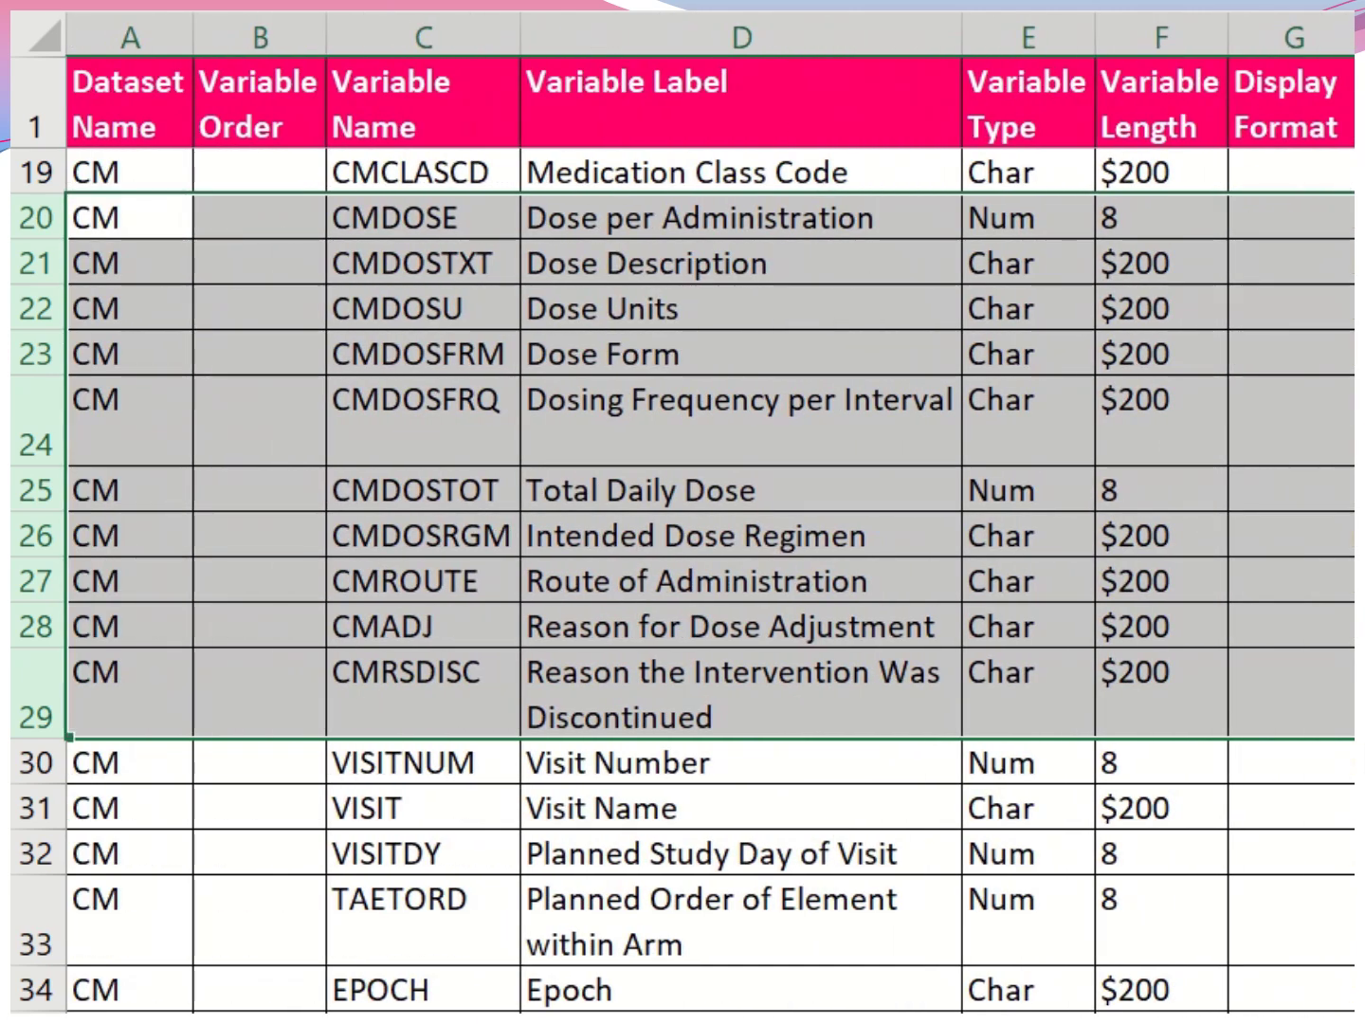
- Highlight the visit variables in rows 30 to 32, VISITNUM through VISITDY, and review their attributes across to the Comments column
scroll(682, 568, down, 3)
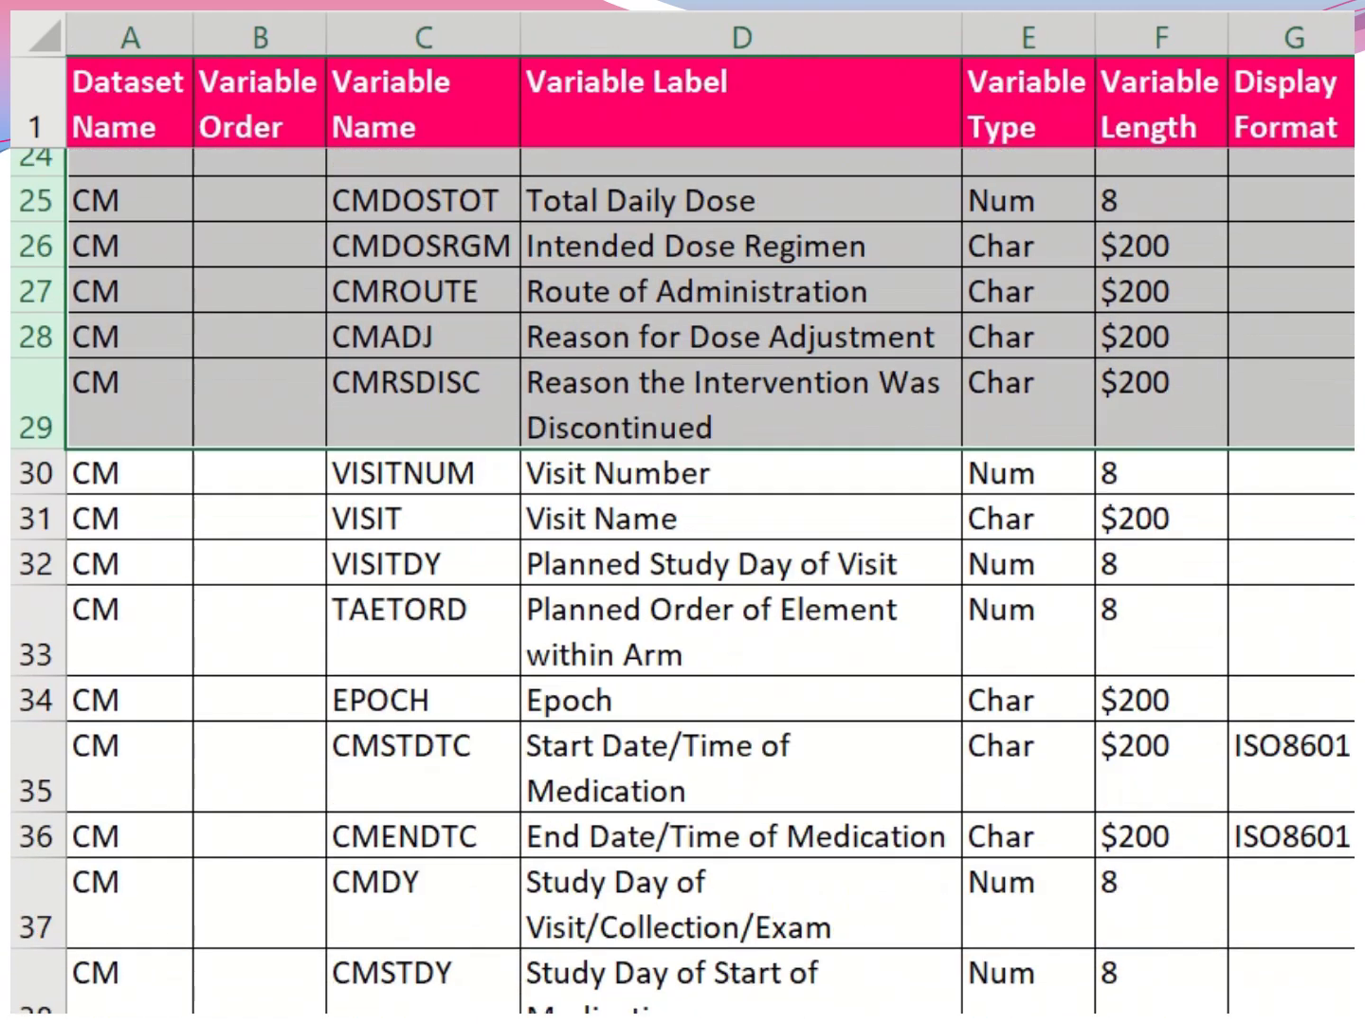
scroll(682, 568, down, 3)
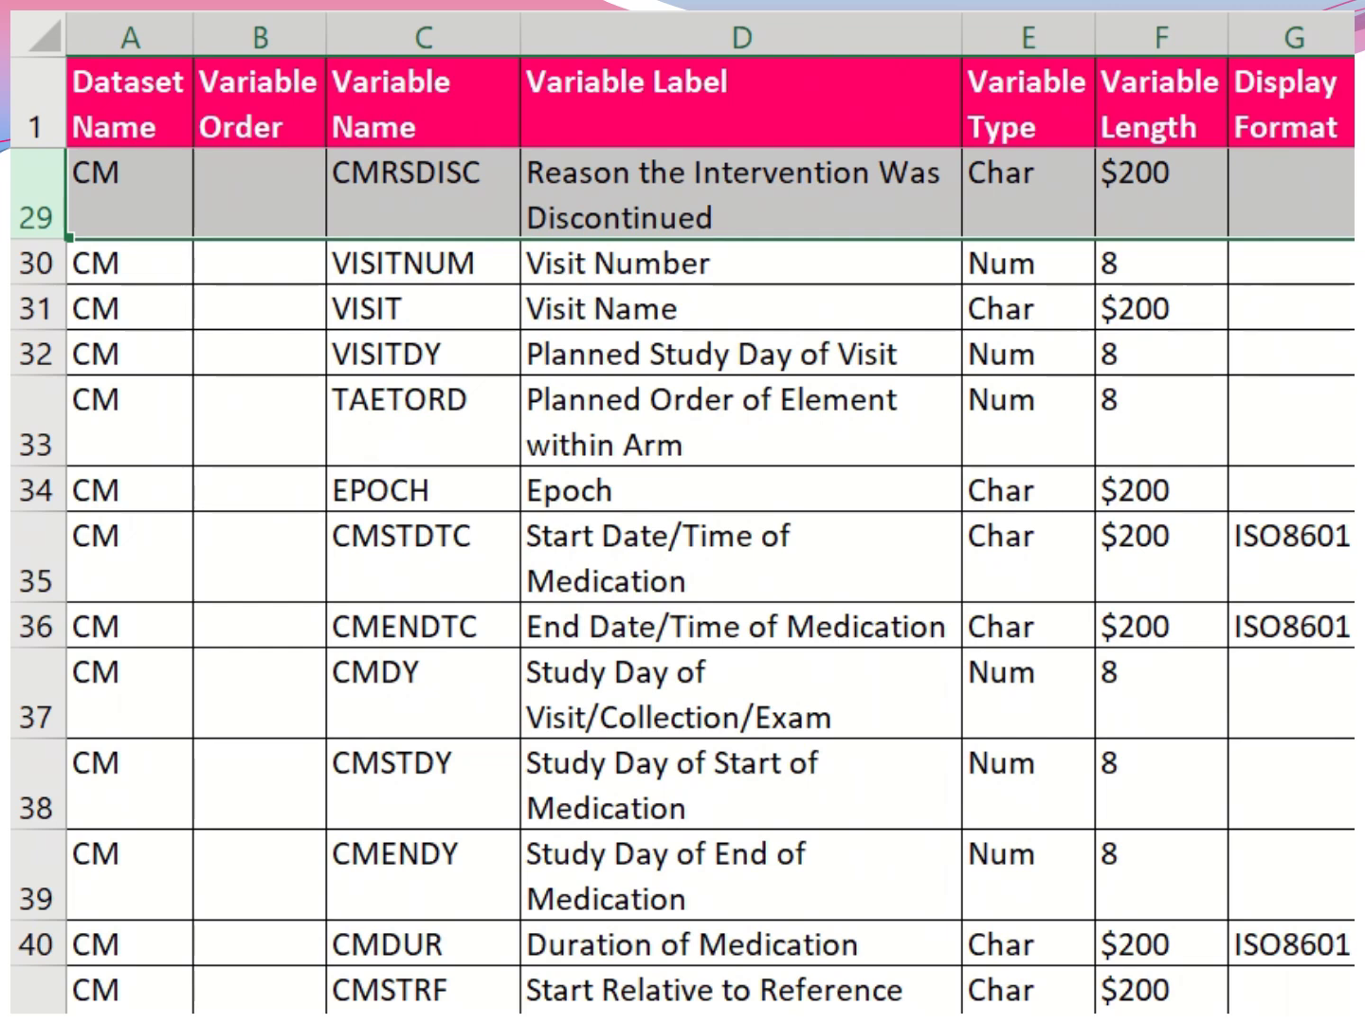
click(27, 269)
drag(27, 269, 27, 355)
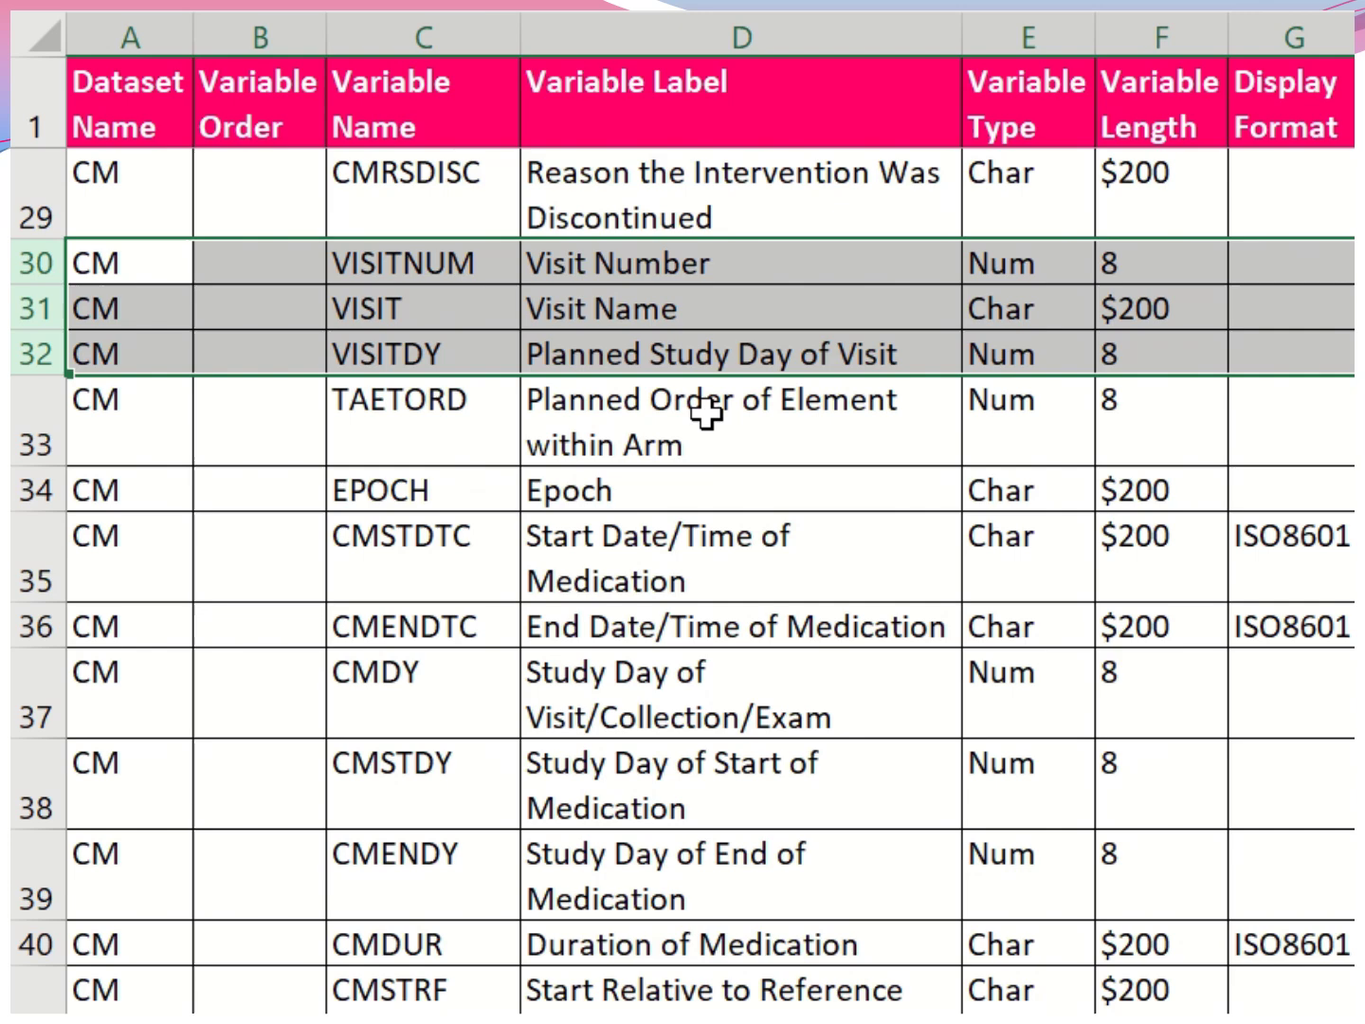
scroll(683, 530, right, 4)
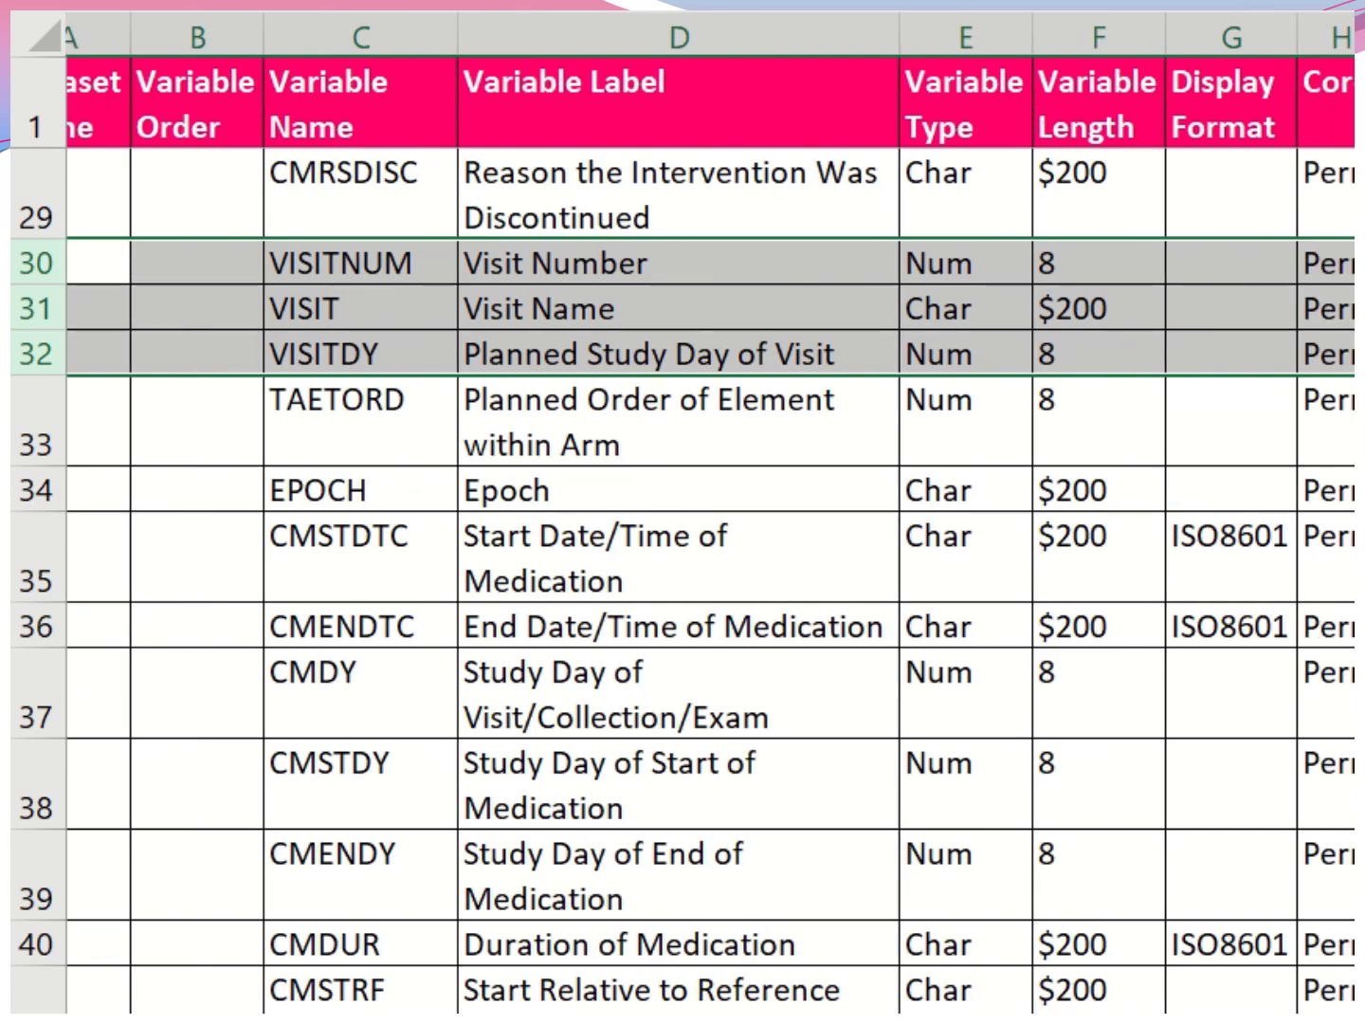
scroll(682, 531, right, 5)
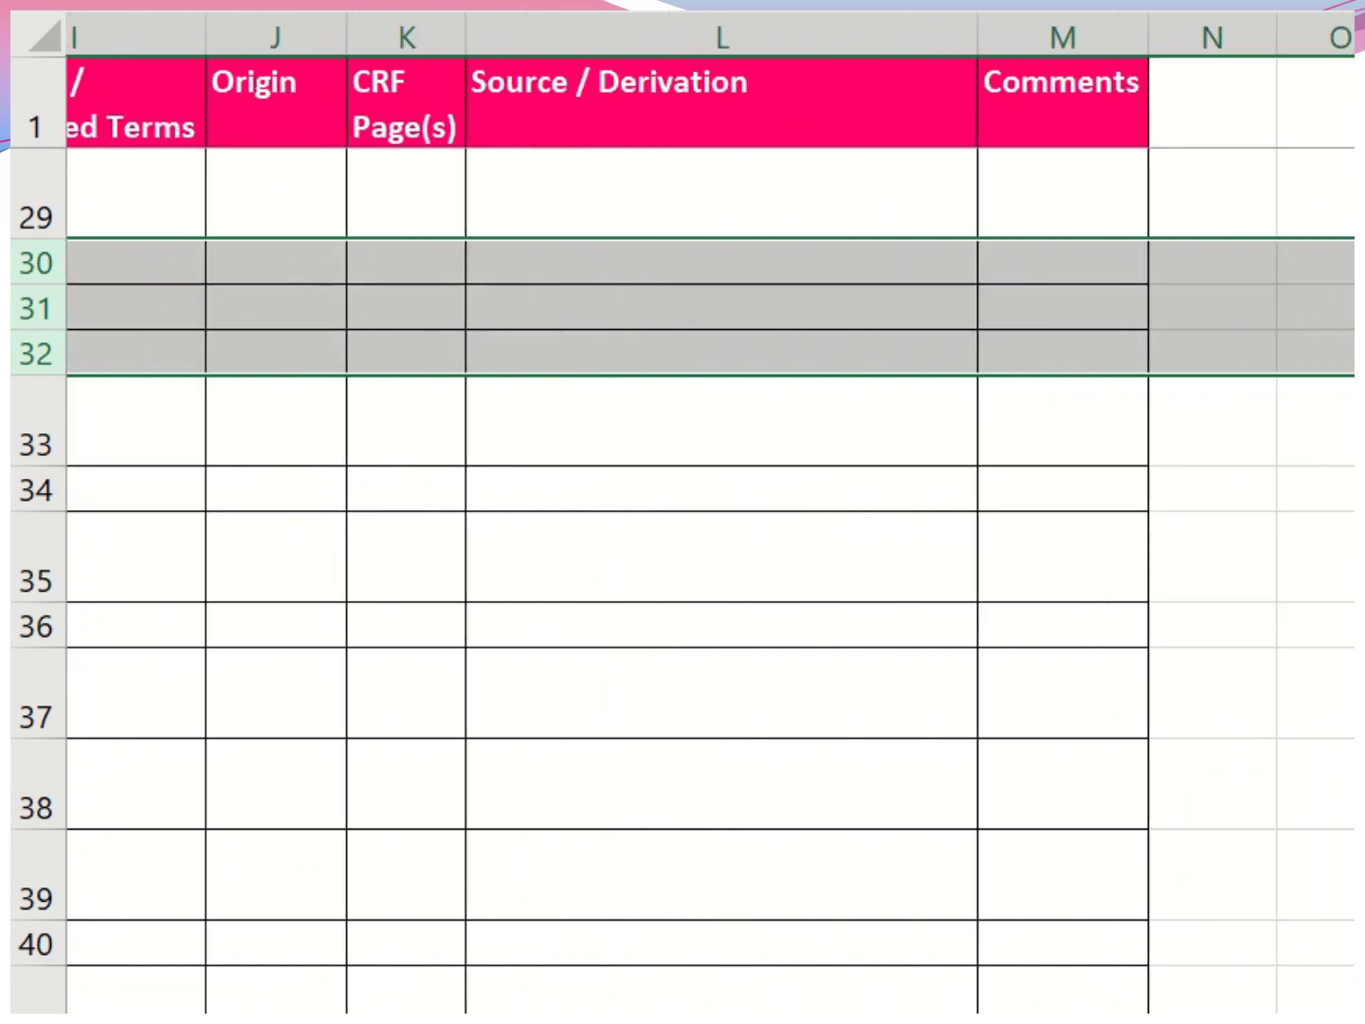
scroll(683, 530, left, 8)
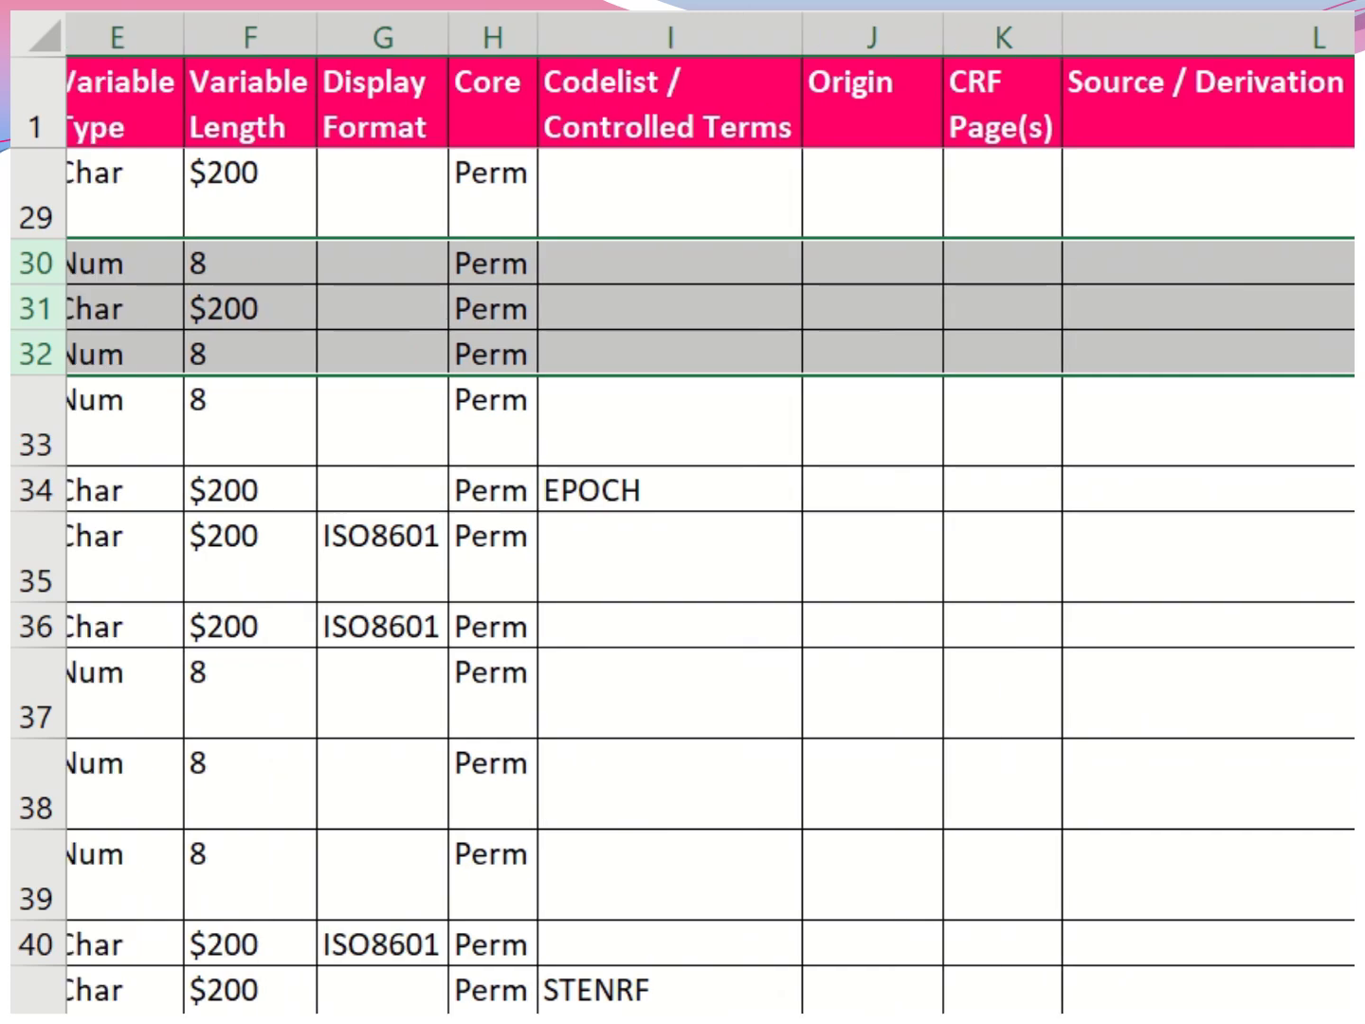
scroll(682, 531, left, 1)
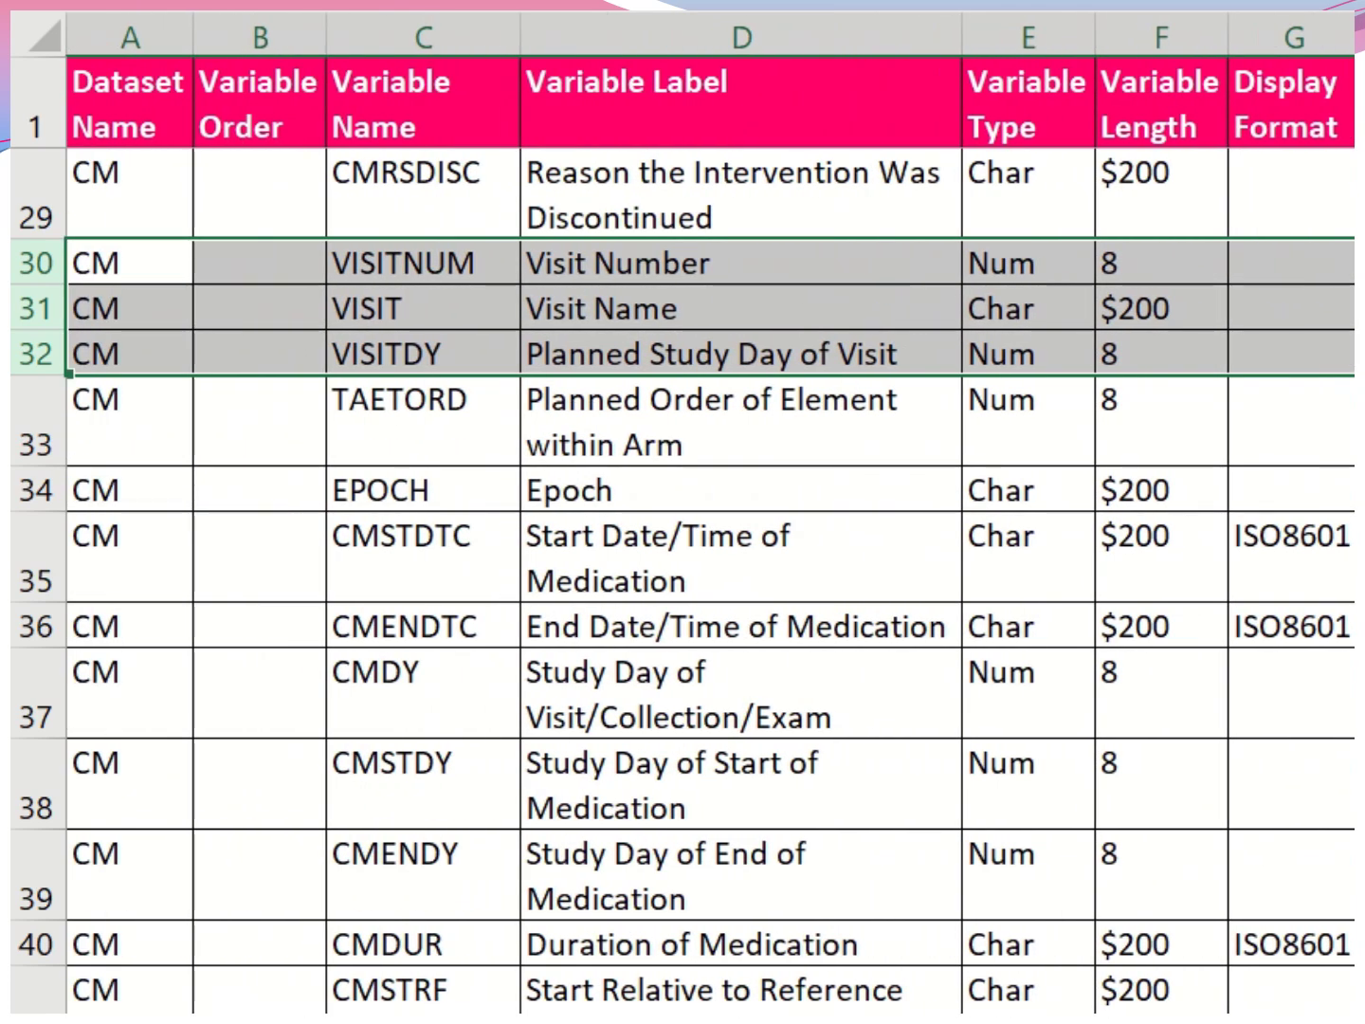
- Highlight rows 33 to 40, TAETORD through CMDUR, and review their display formats, core, codelists, origins and derivations
scroll(683, 531, down, 2)
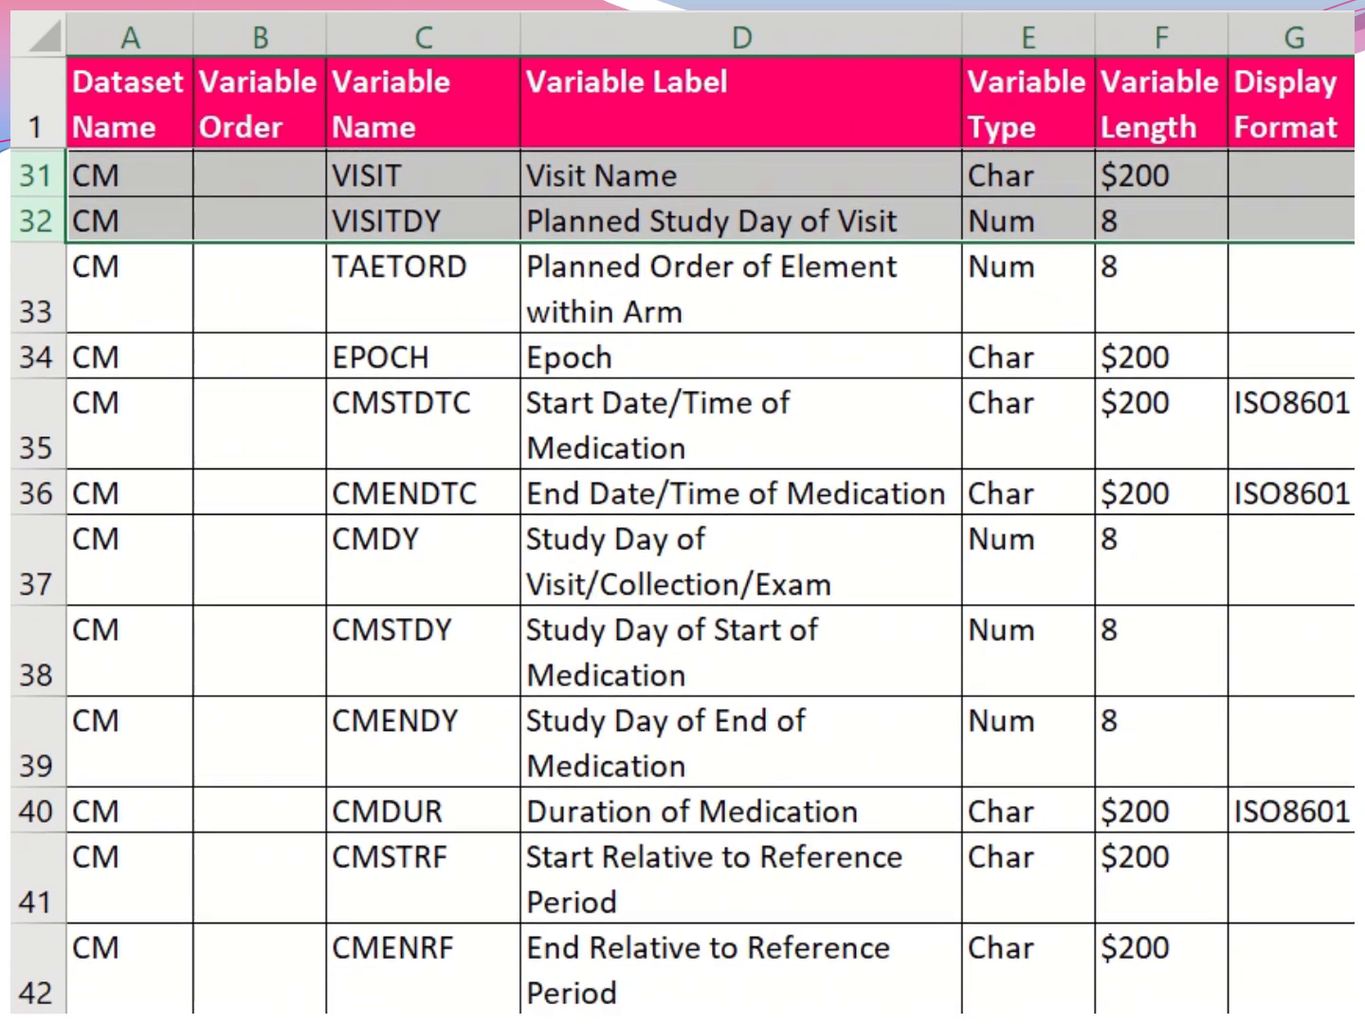
drag(13, 292, 66, 790)
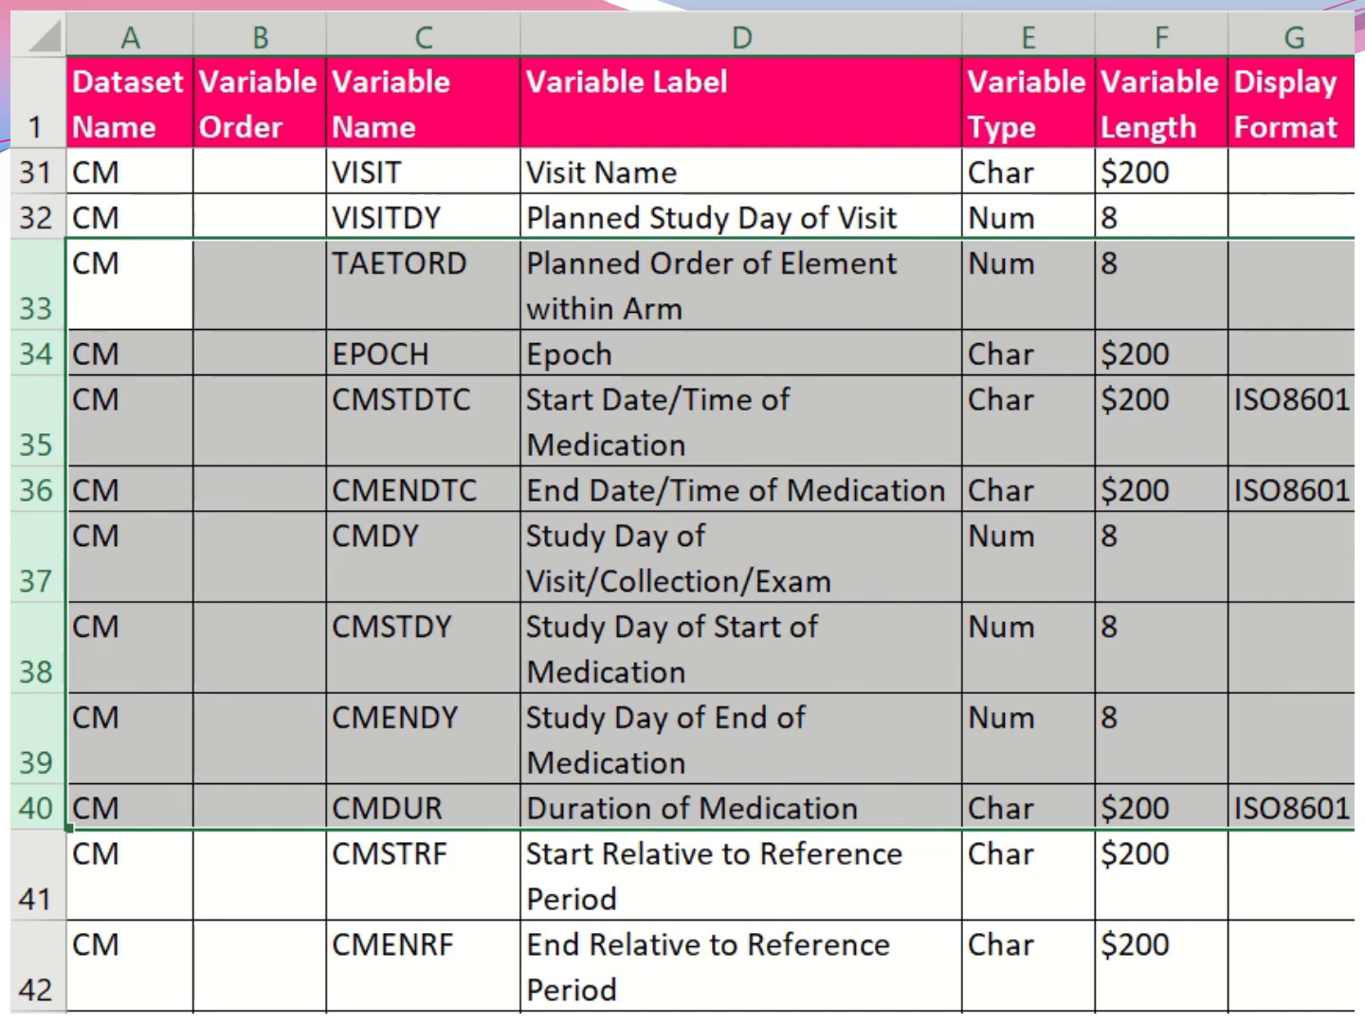
scroll(709, 532, right, 5)
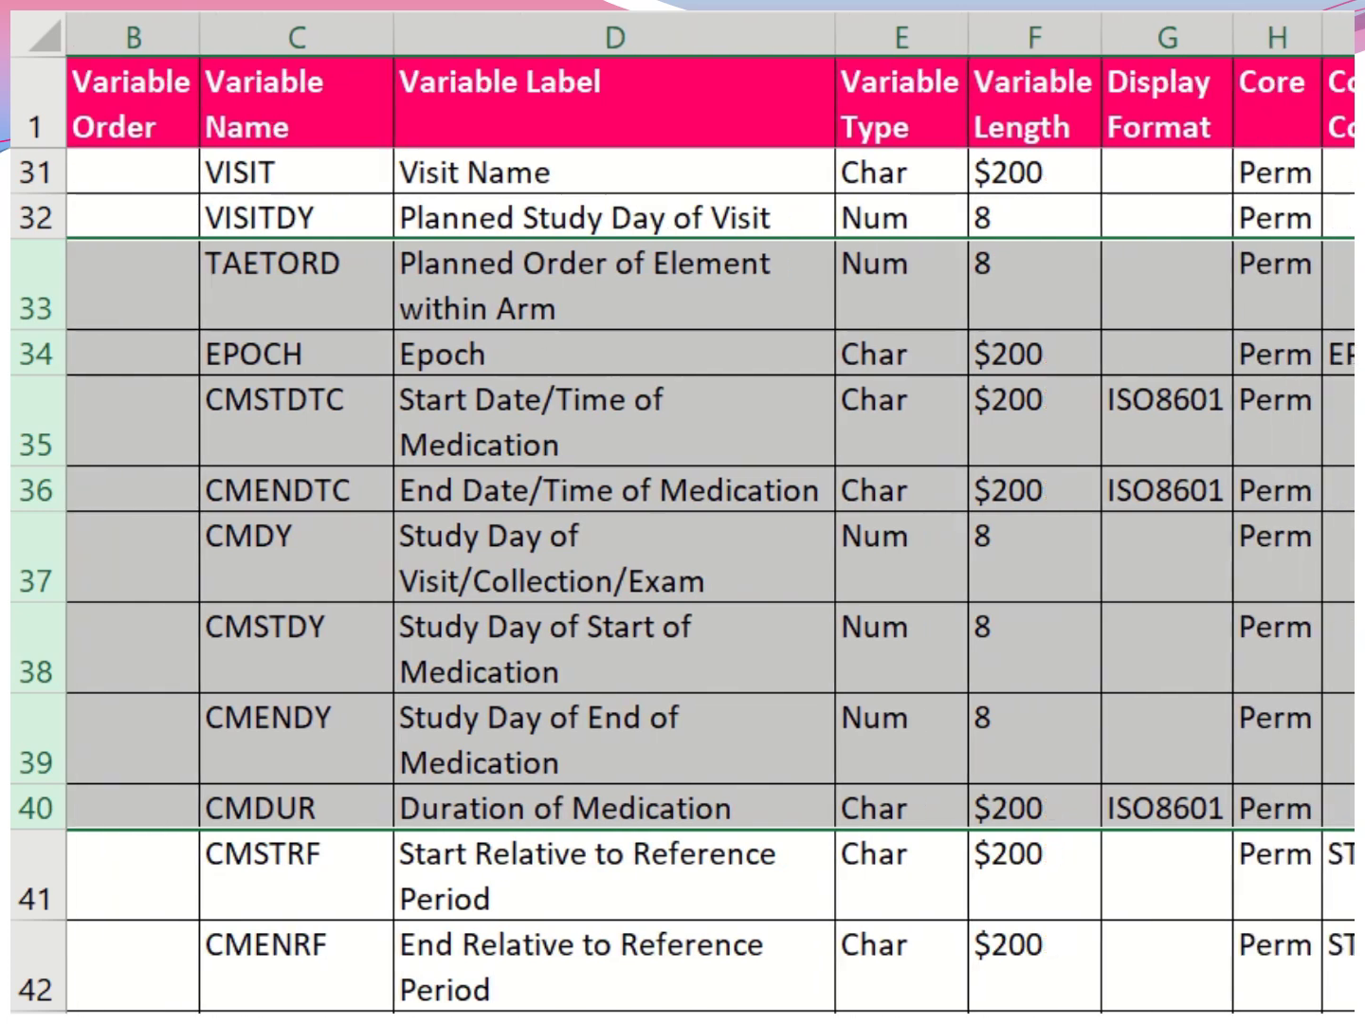
scroll(683, 530, right, 2)
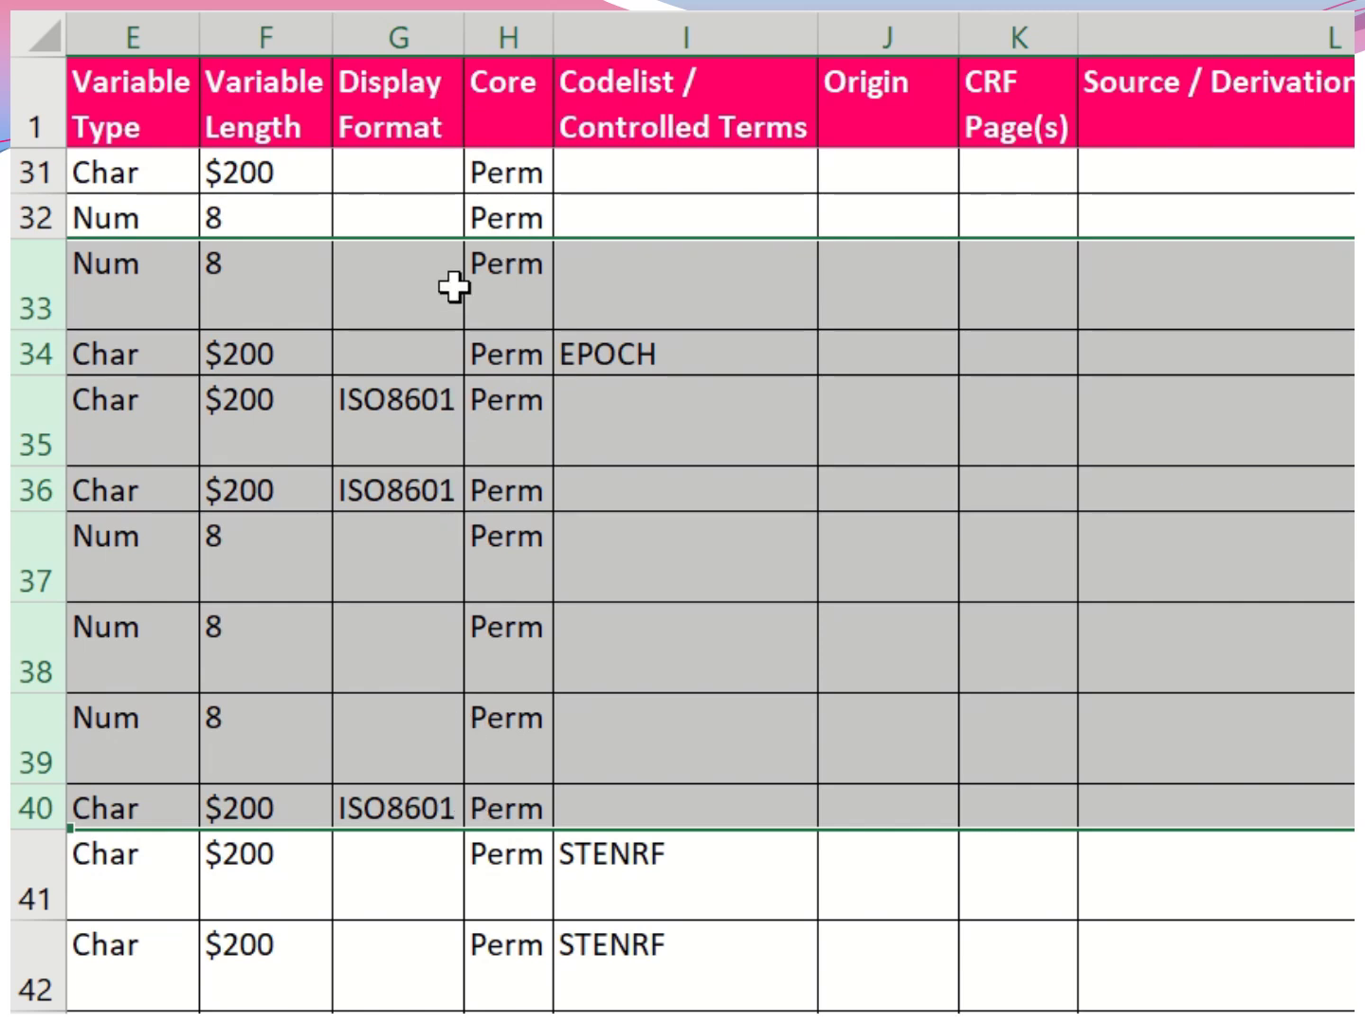
scroll(636, 403, right, 4)
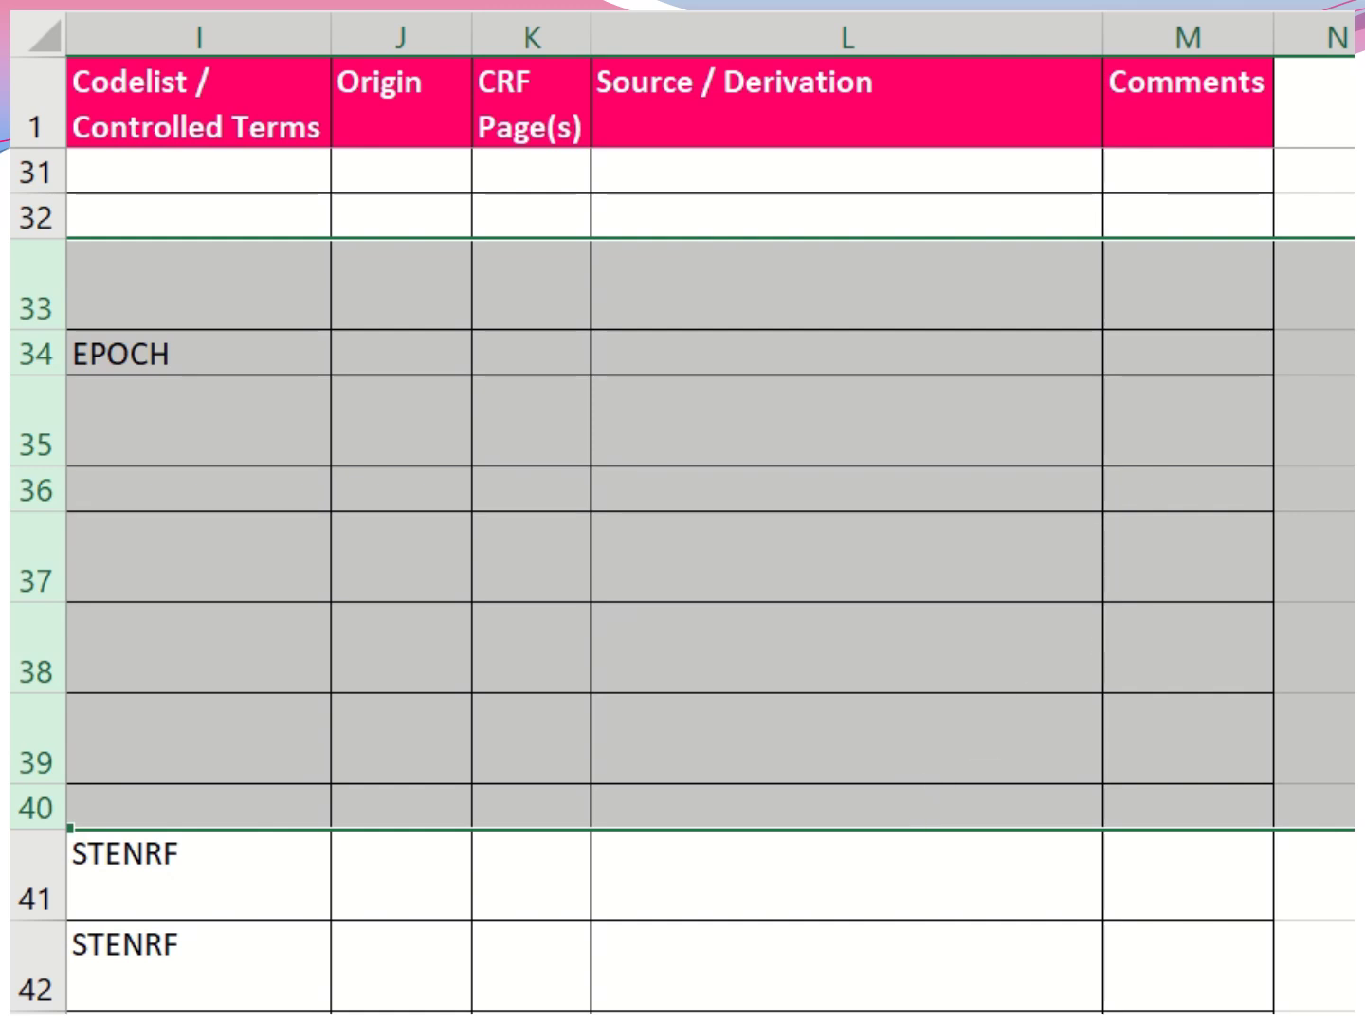
scroll(712, 512, left, 10)
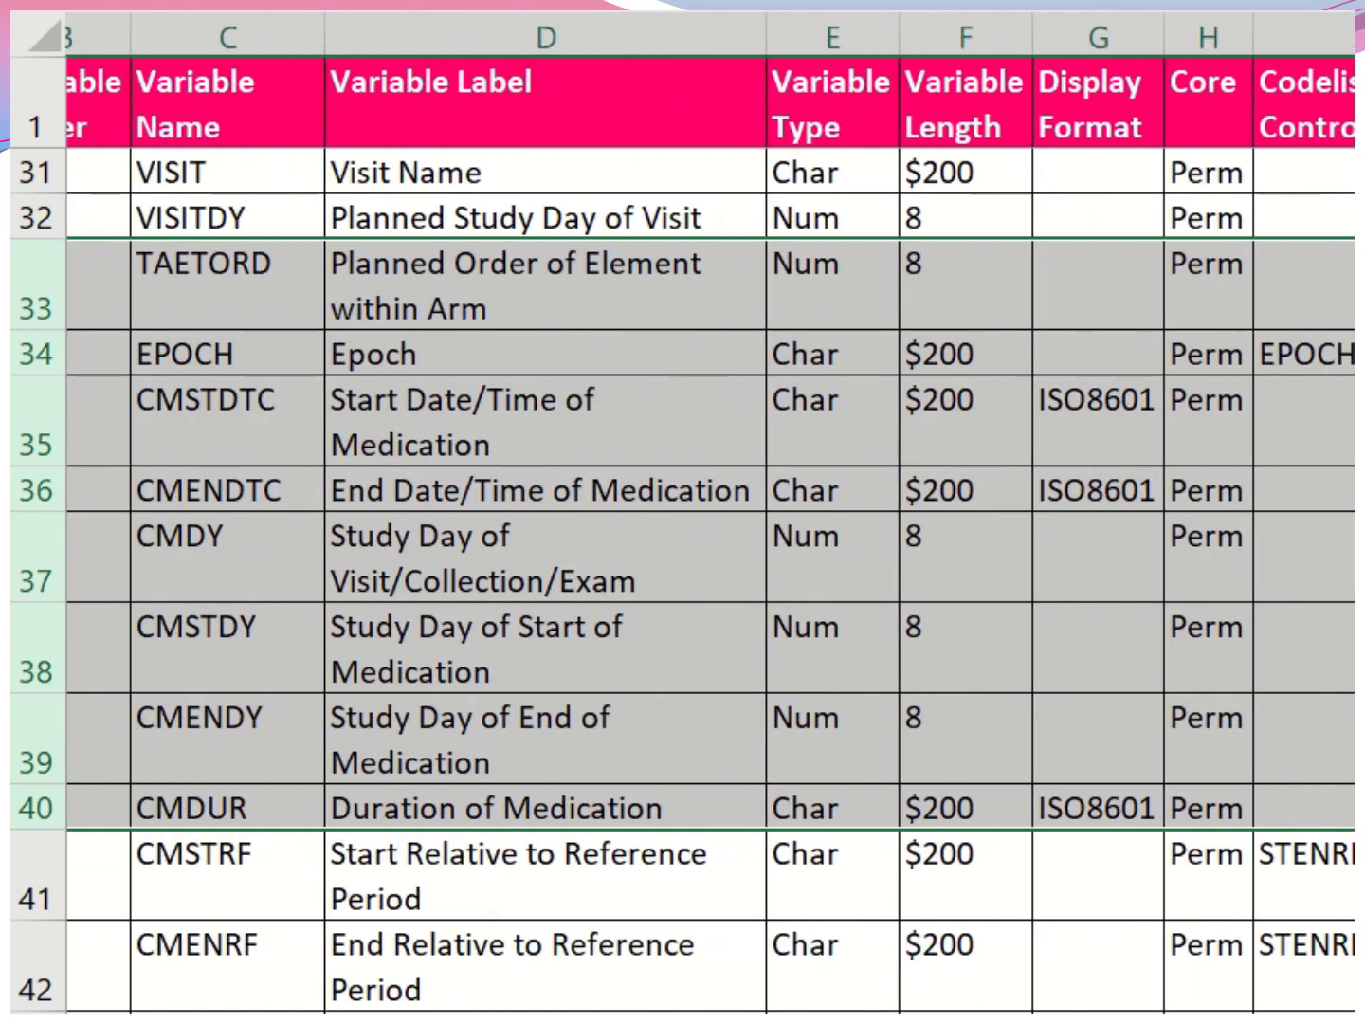
- Highlight the relative timing variables in rows 41 to 46, CMSTRF through CMENTPT, and review their codelists, origins and derivations
scroll(682, 578, down, 3)
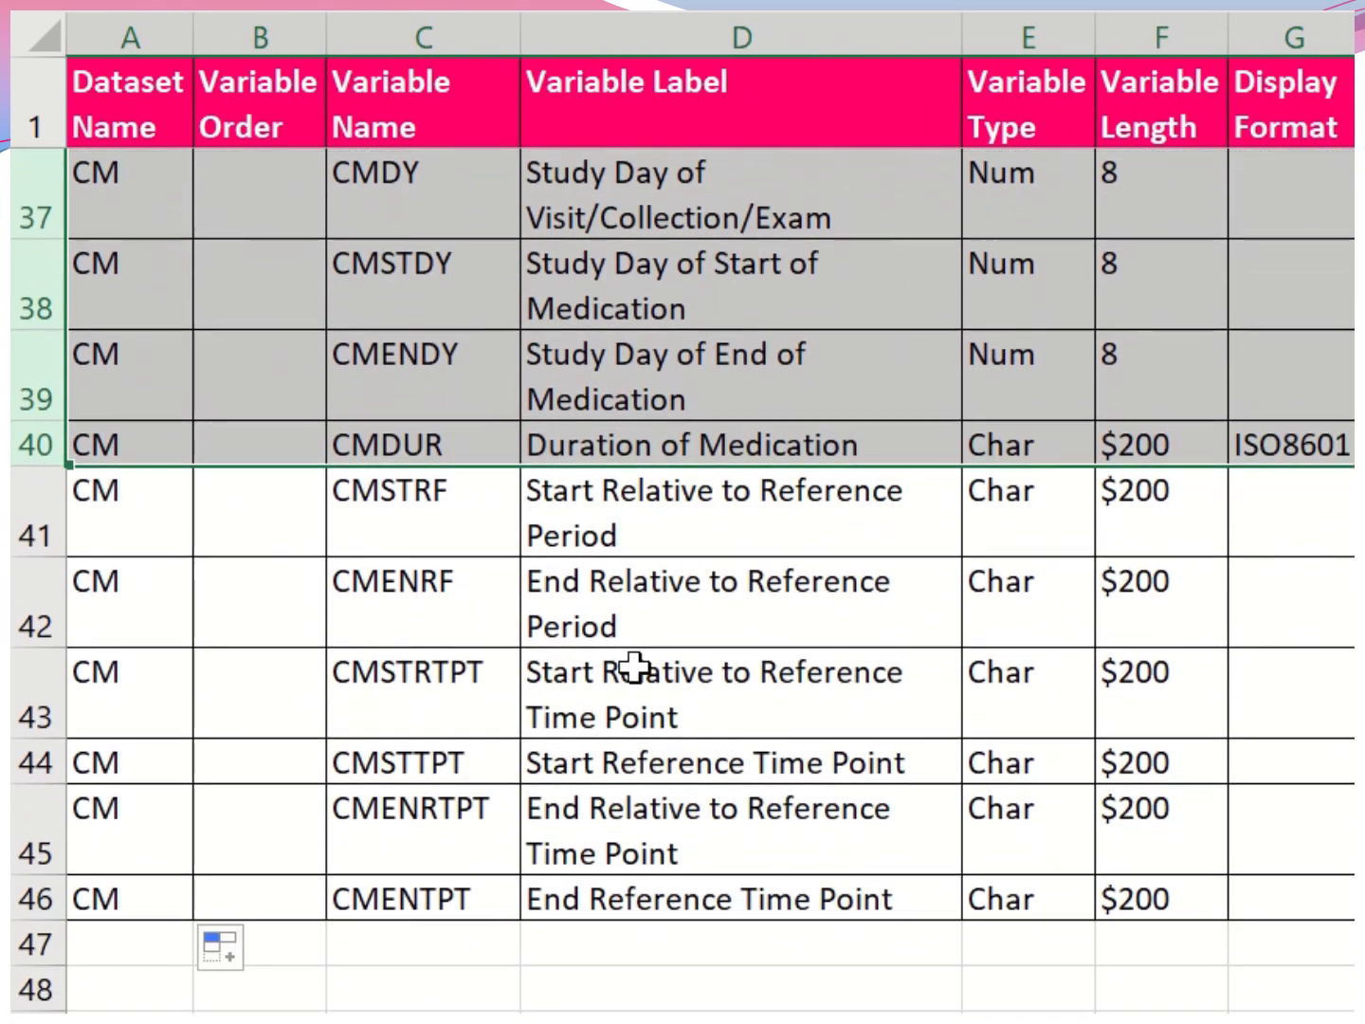
drag(28, 513, 14, 900)
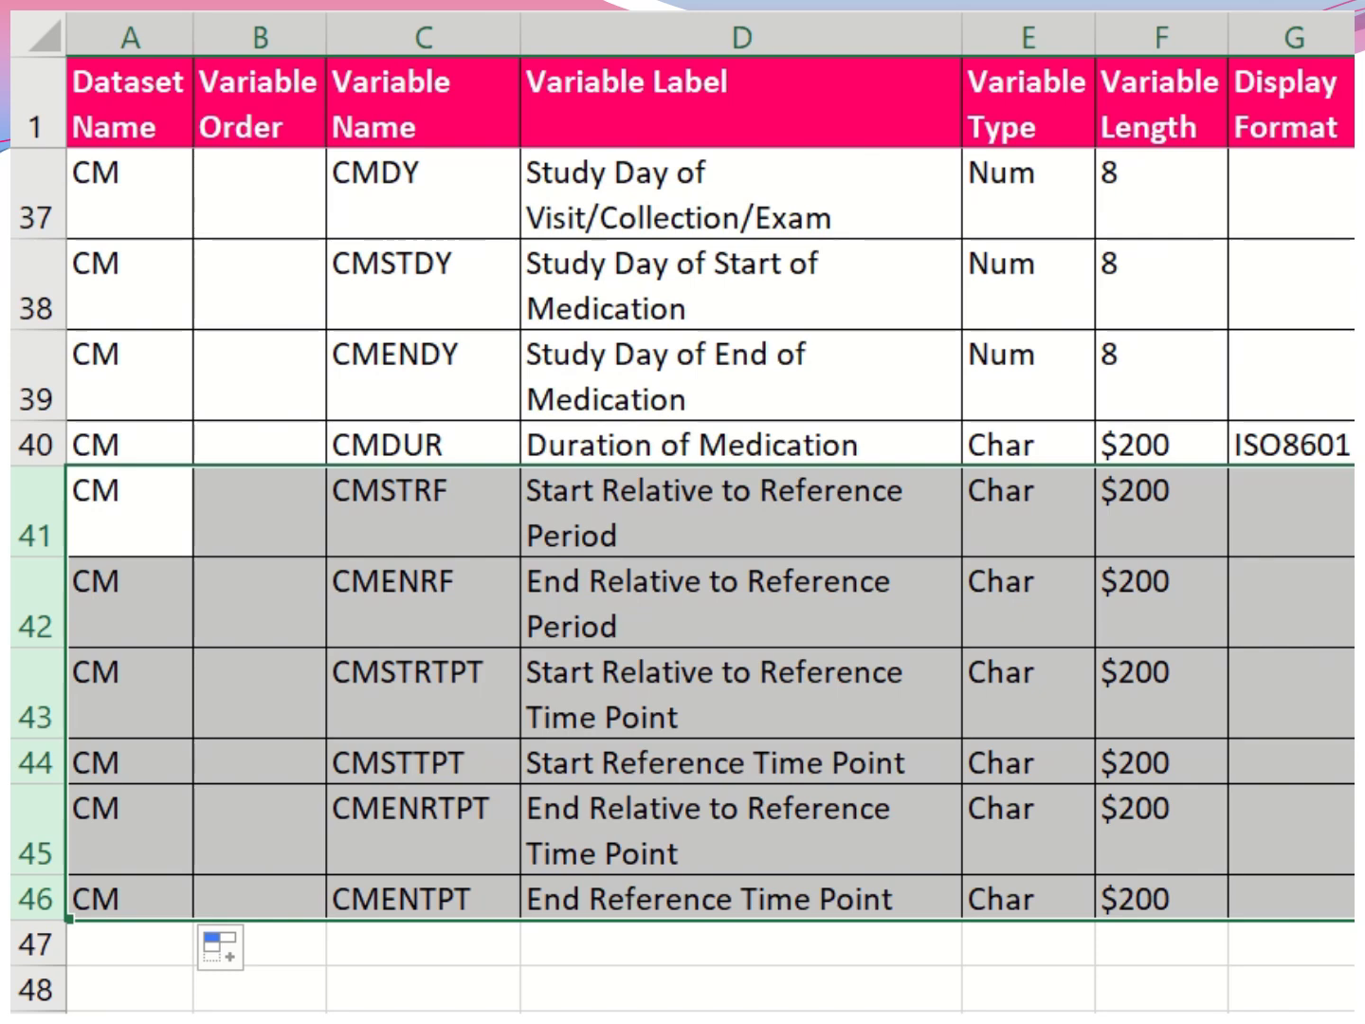
scroll(711, 511, right, 5)
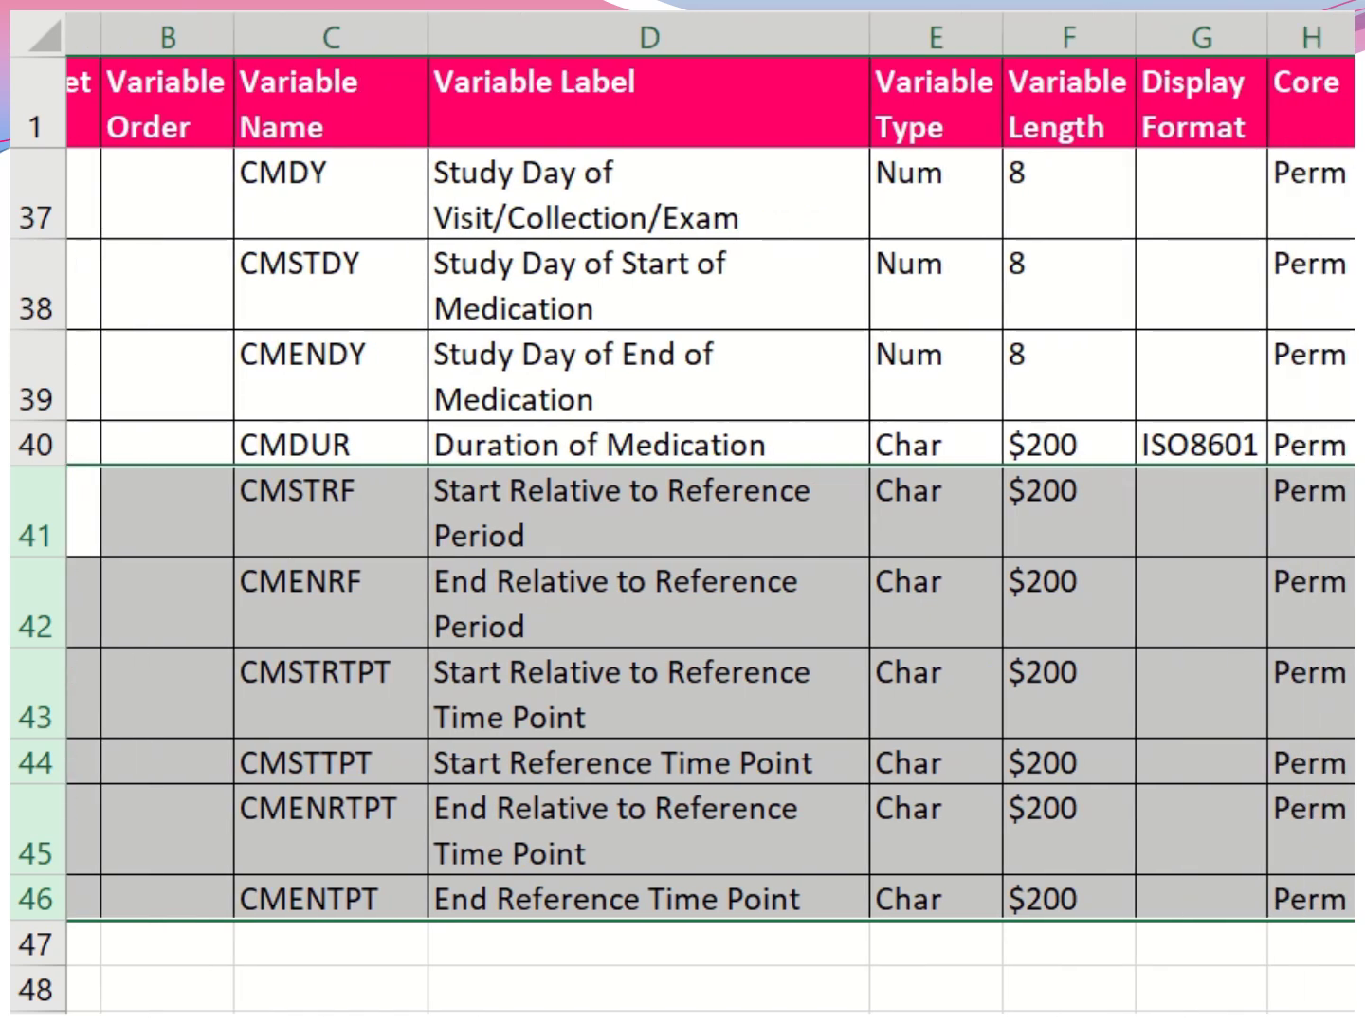
scroll(711, 512, right, 3)
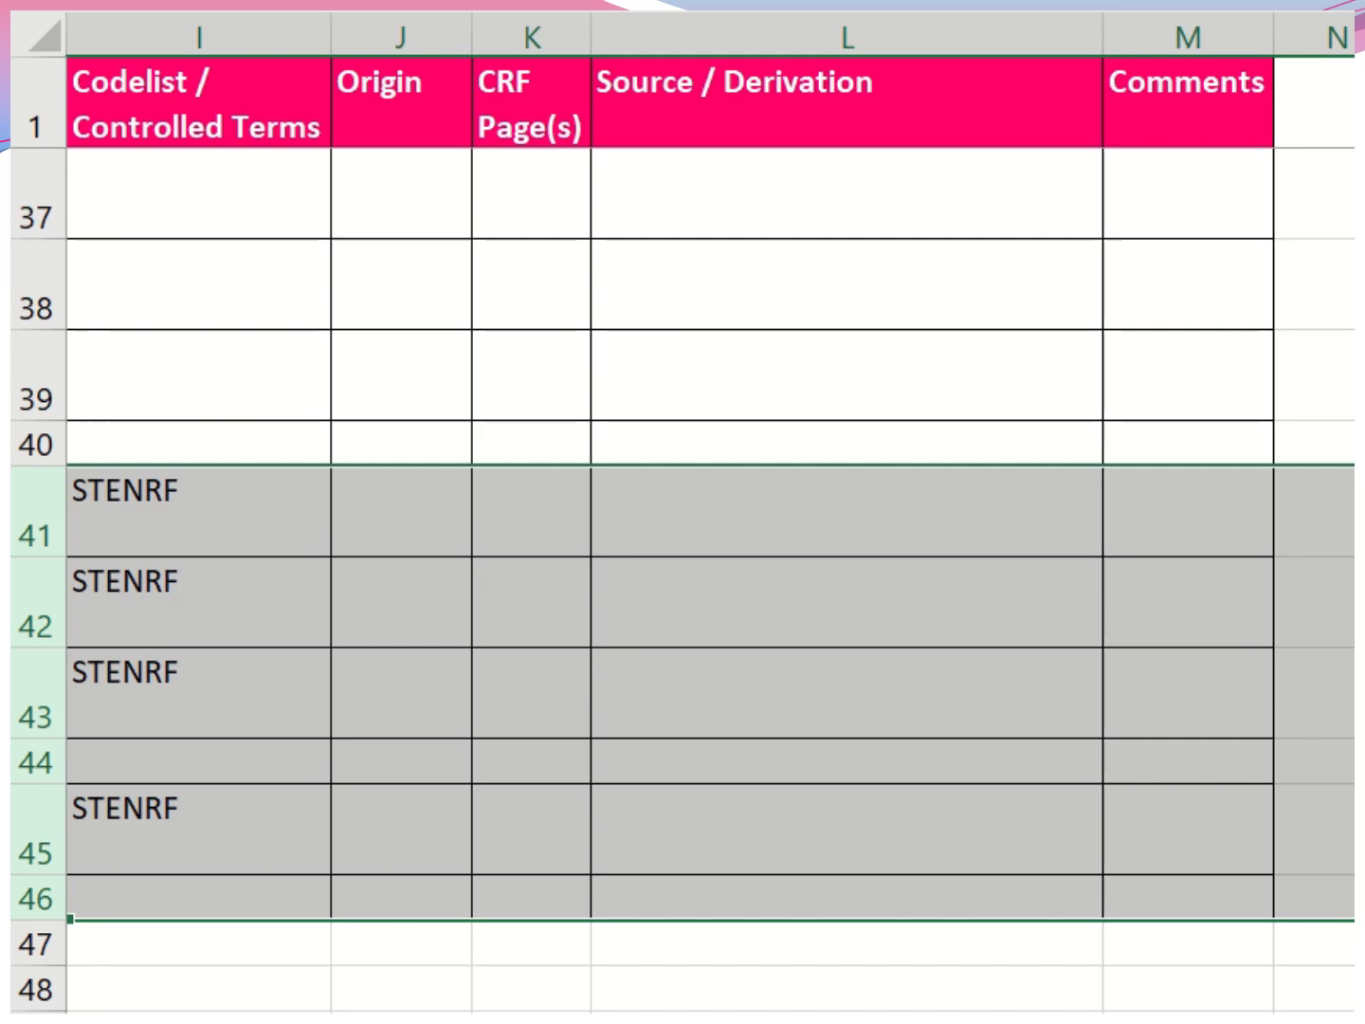
scroll(712, 513, left, 8)
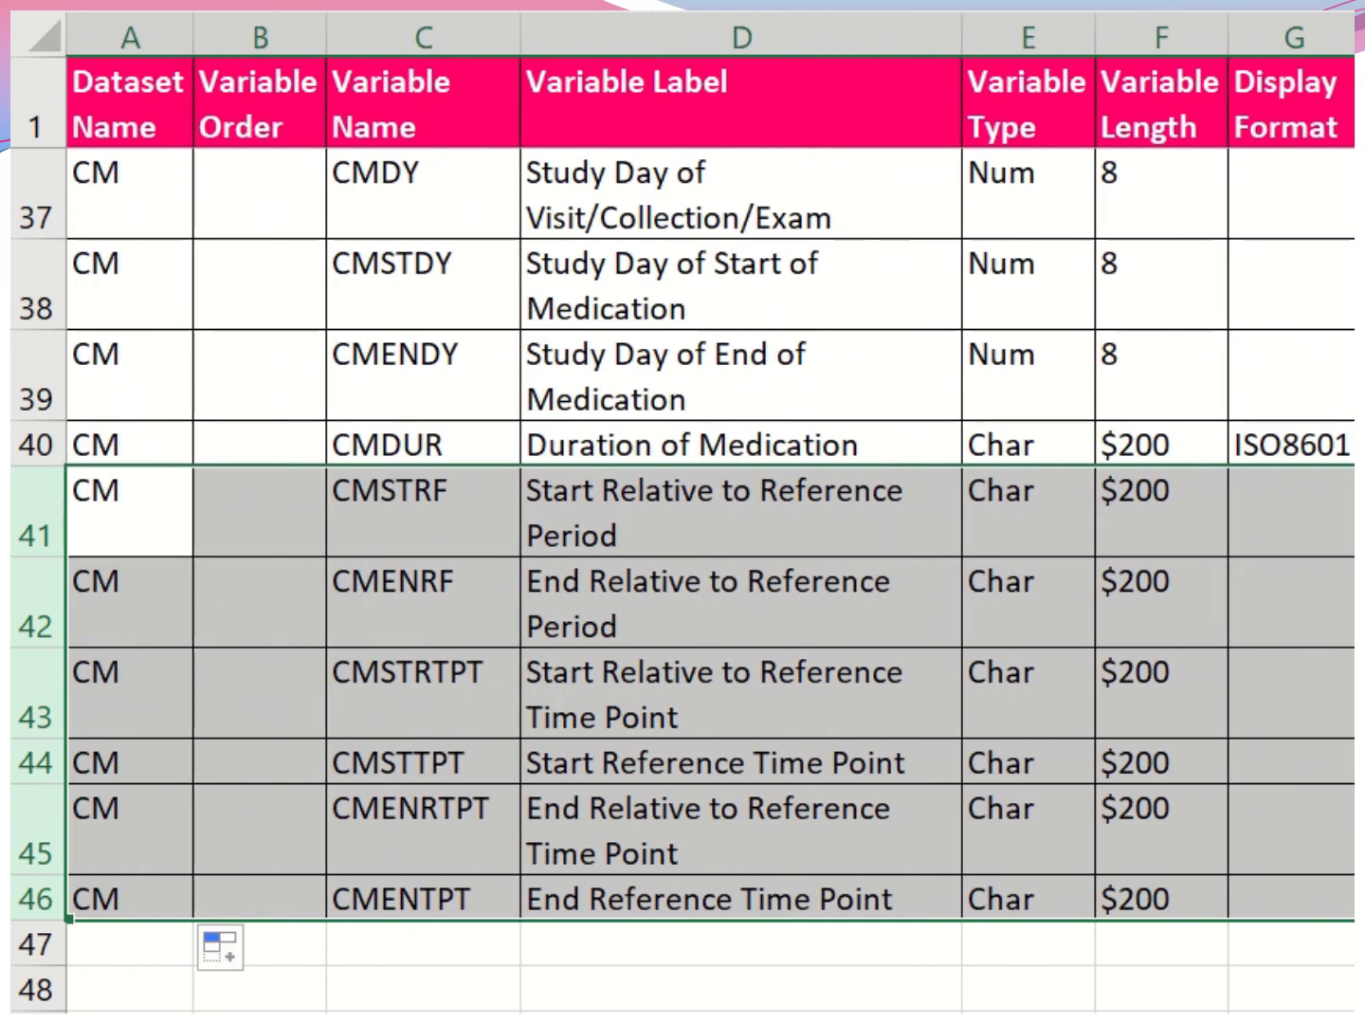
- Enter 1 and 2 as the Variable Order values for STUDYID and DOMAIN in cells B2 and B3
scroll(683, 582, up, 1)
scroll(684, 581, up, 2)
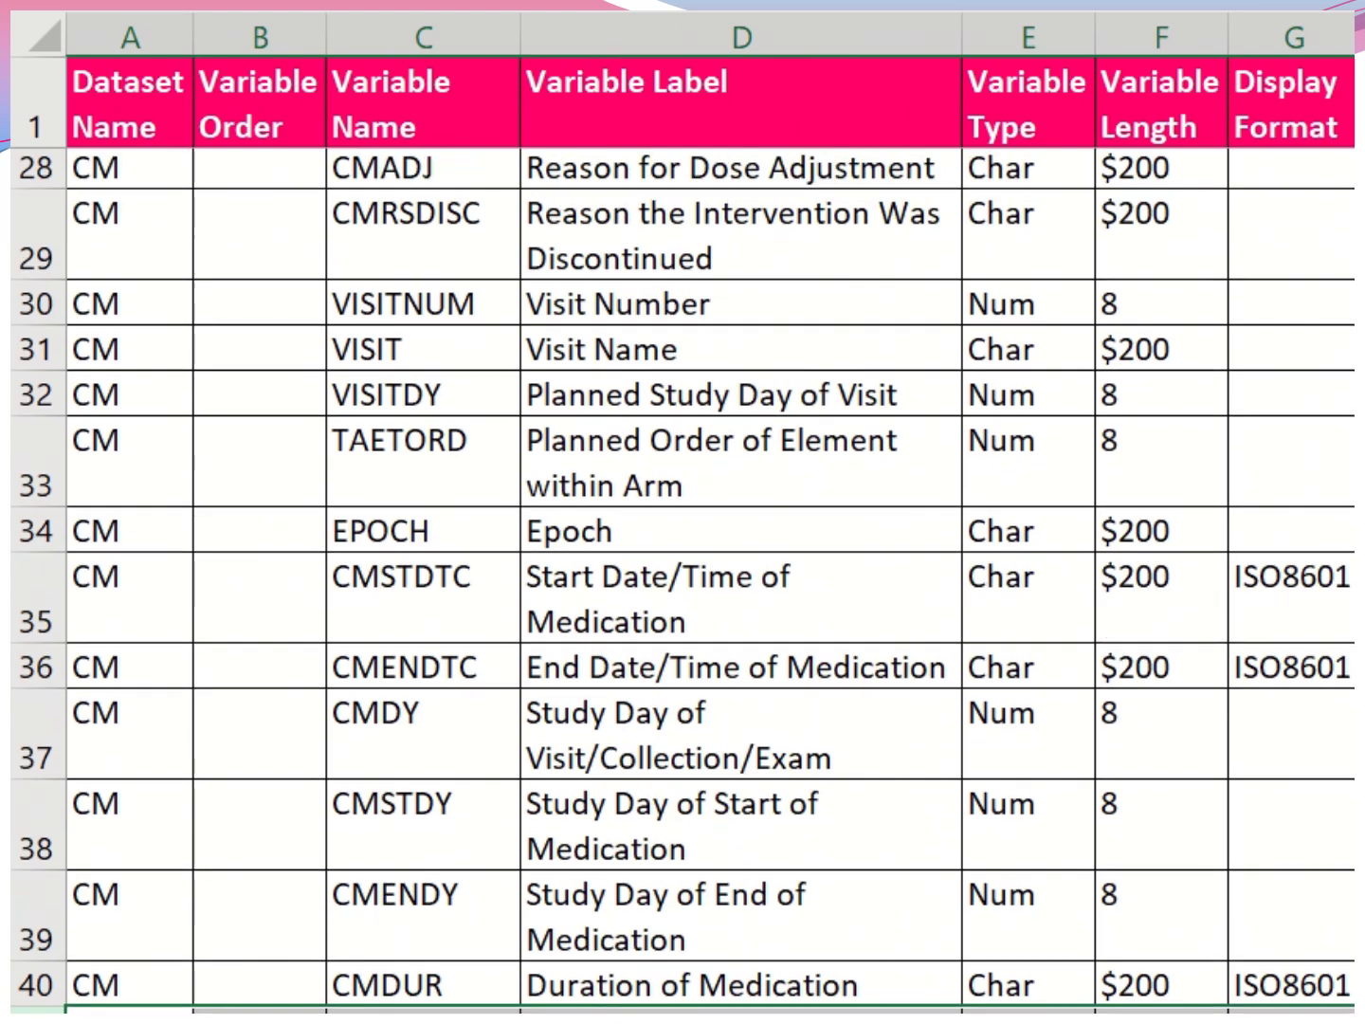
scroll(684, 581, up, 7)
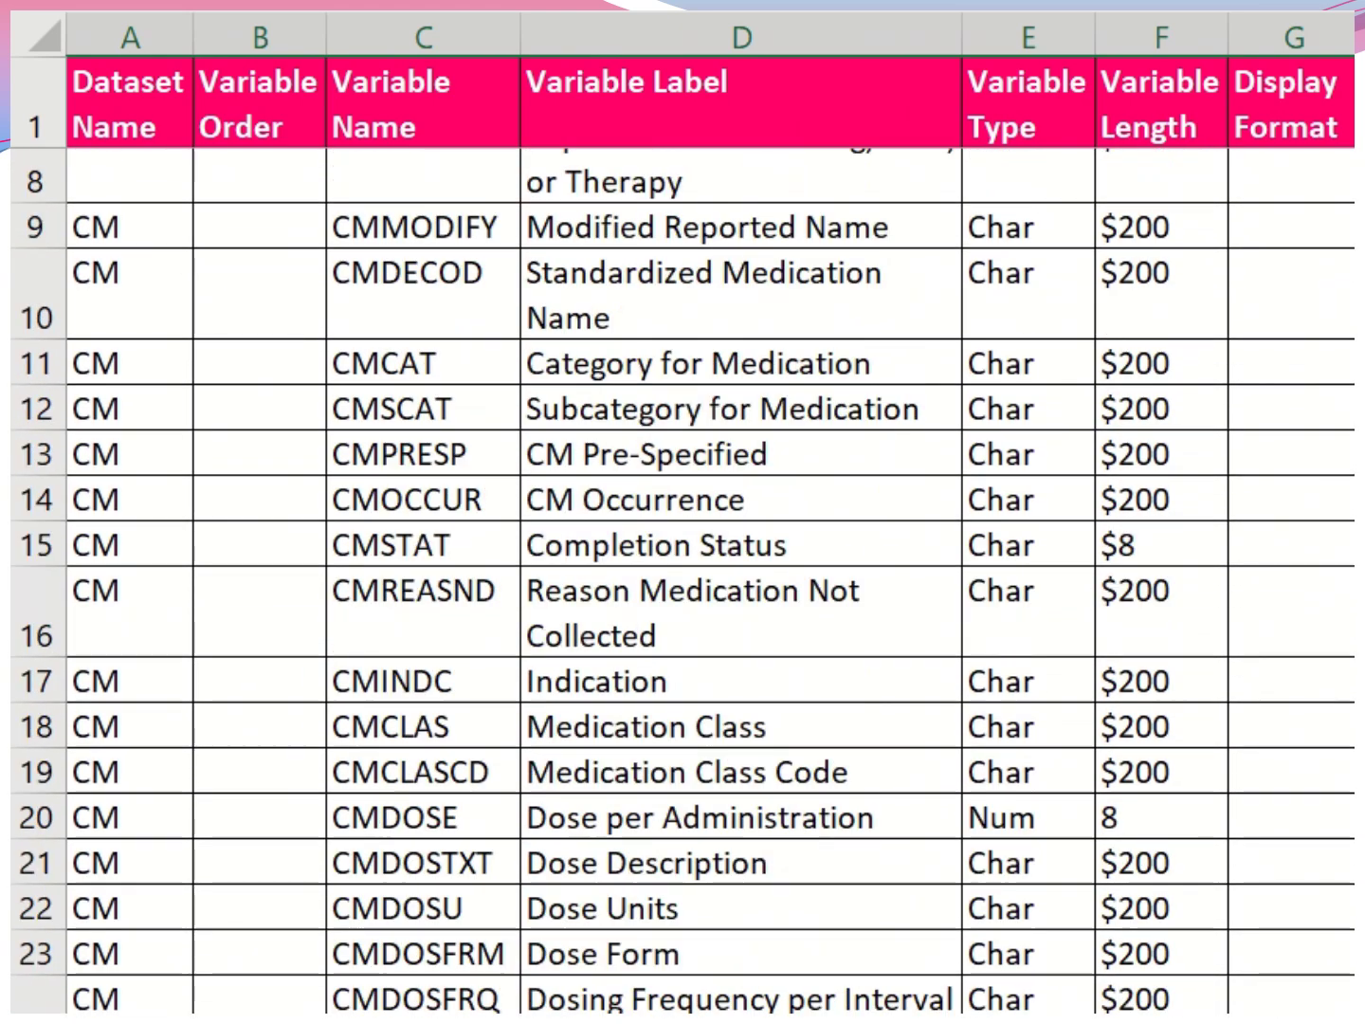
scroll(684, 581, up, 2)
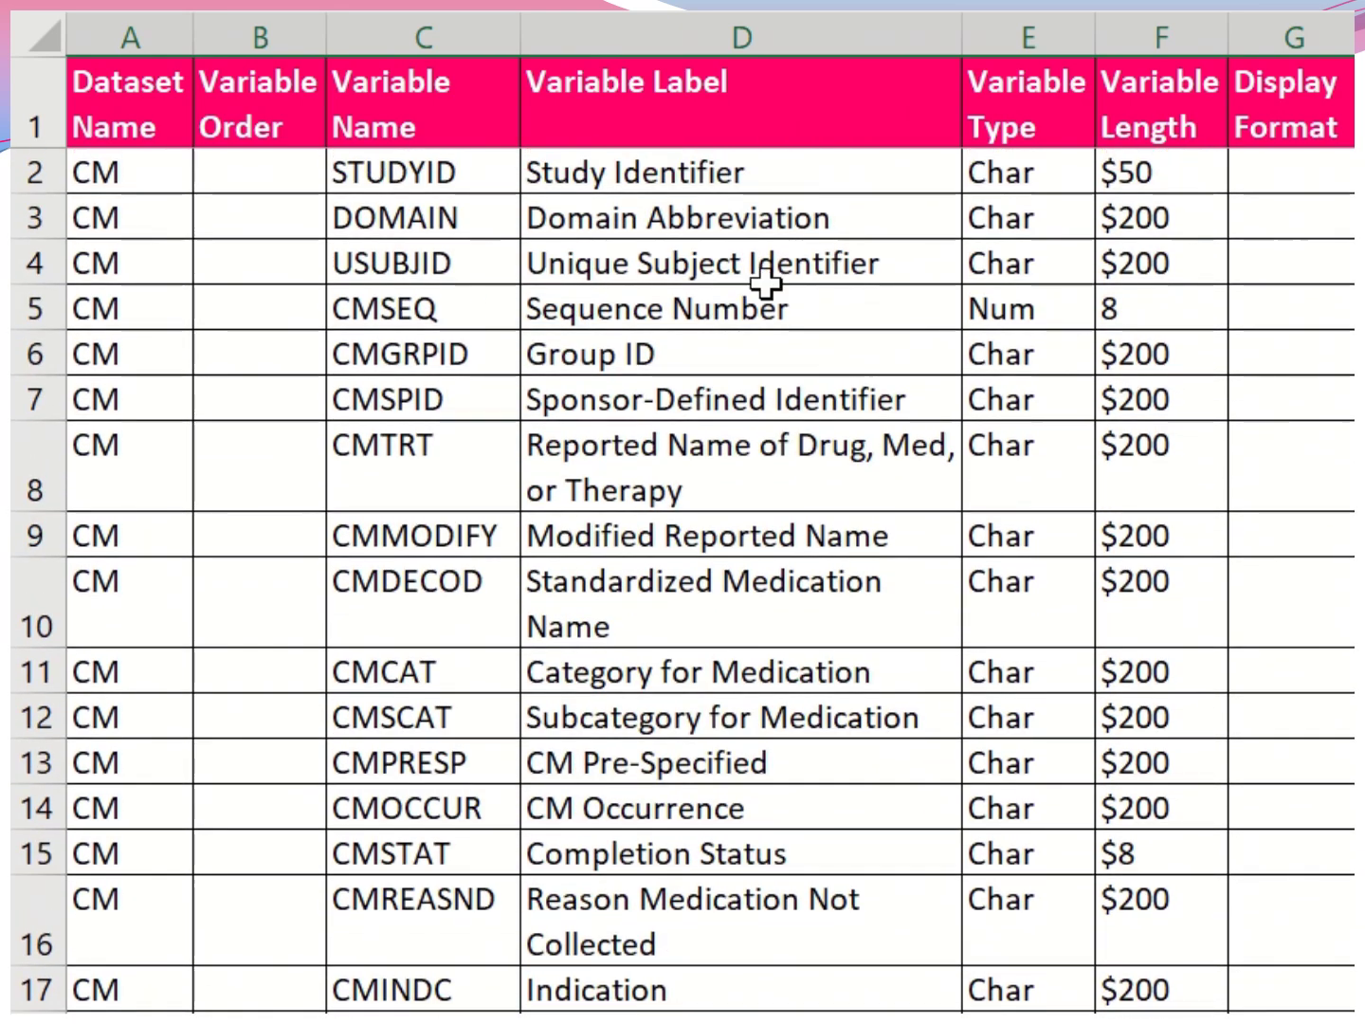
click(259, 174)
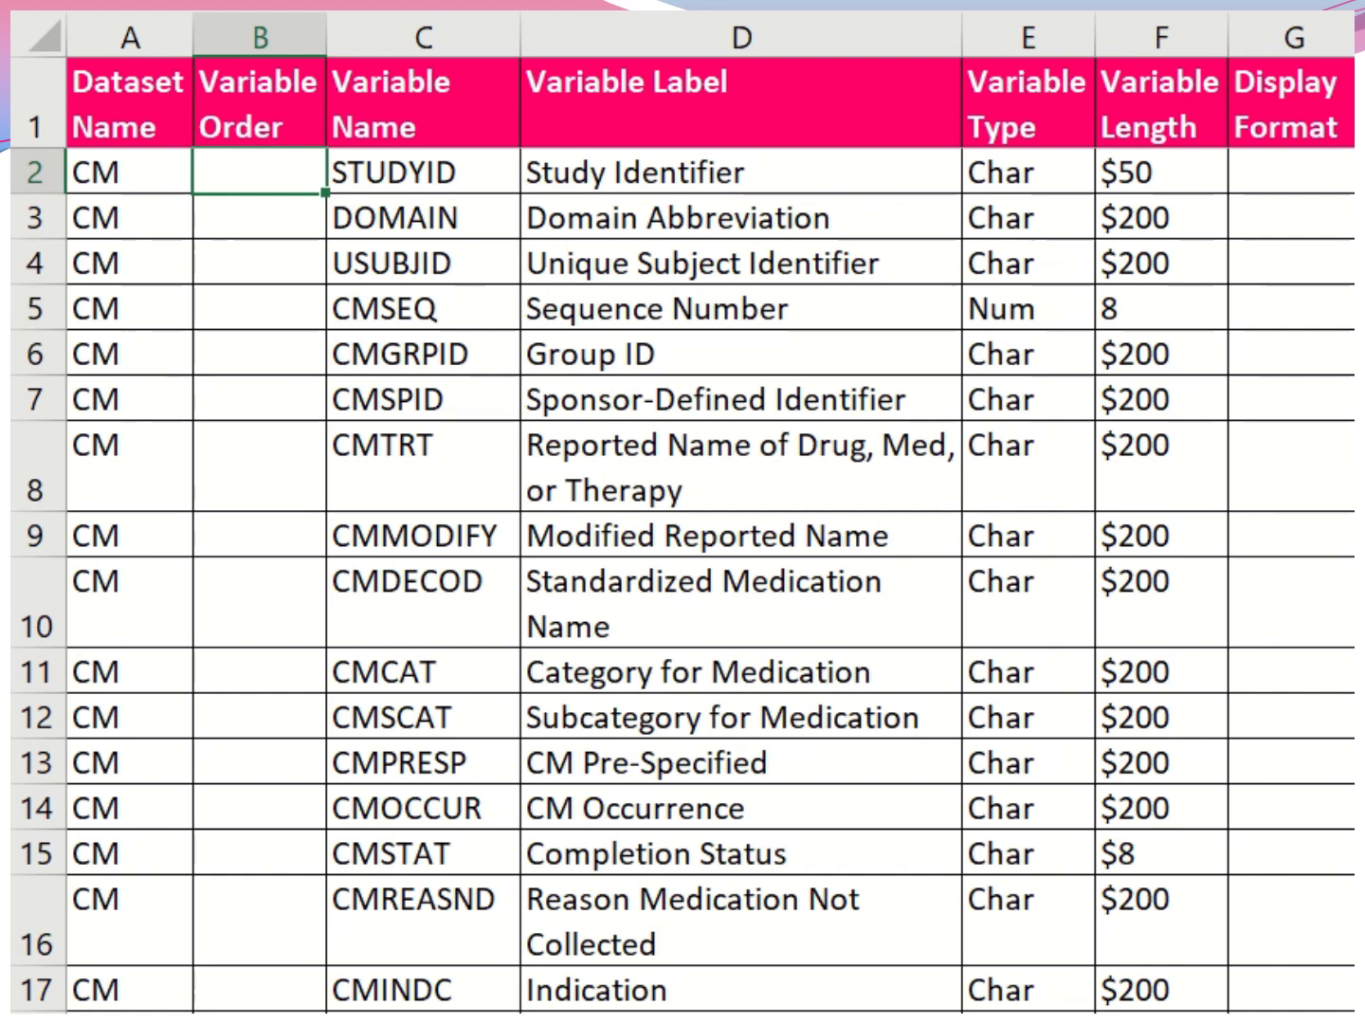
text(1)
key(Return)
text(2)
key(Return)
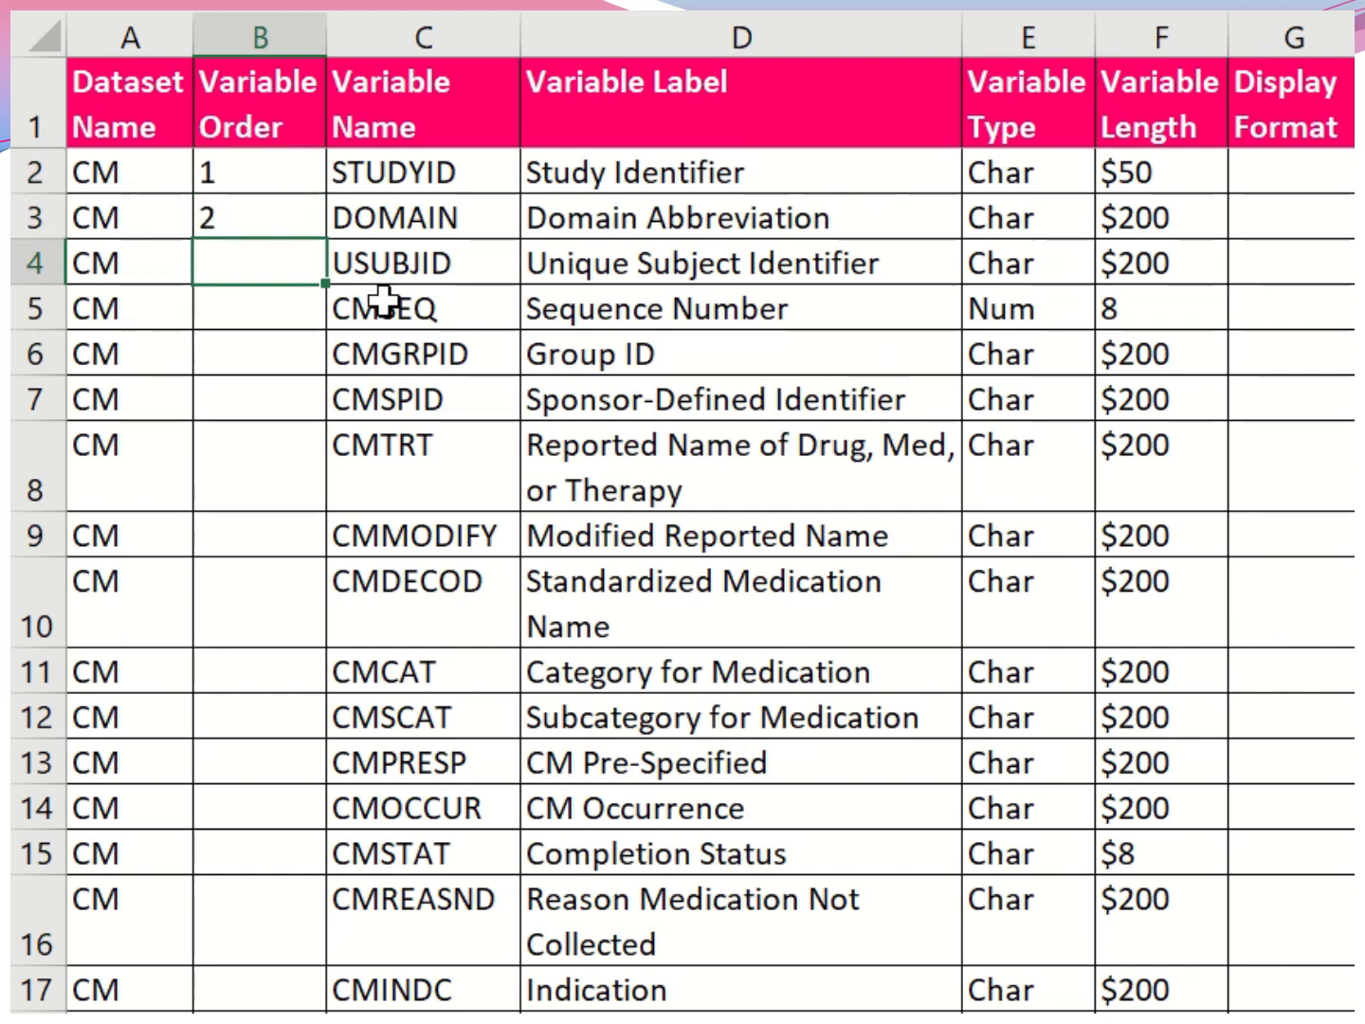
- Fill the number series from B2:B3 down the Variable Order column to 45 at CMENTPT in row 46, and check the numbering
drag(280, 175, 275, 218)
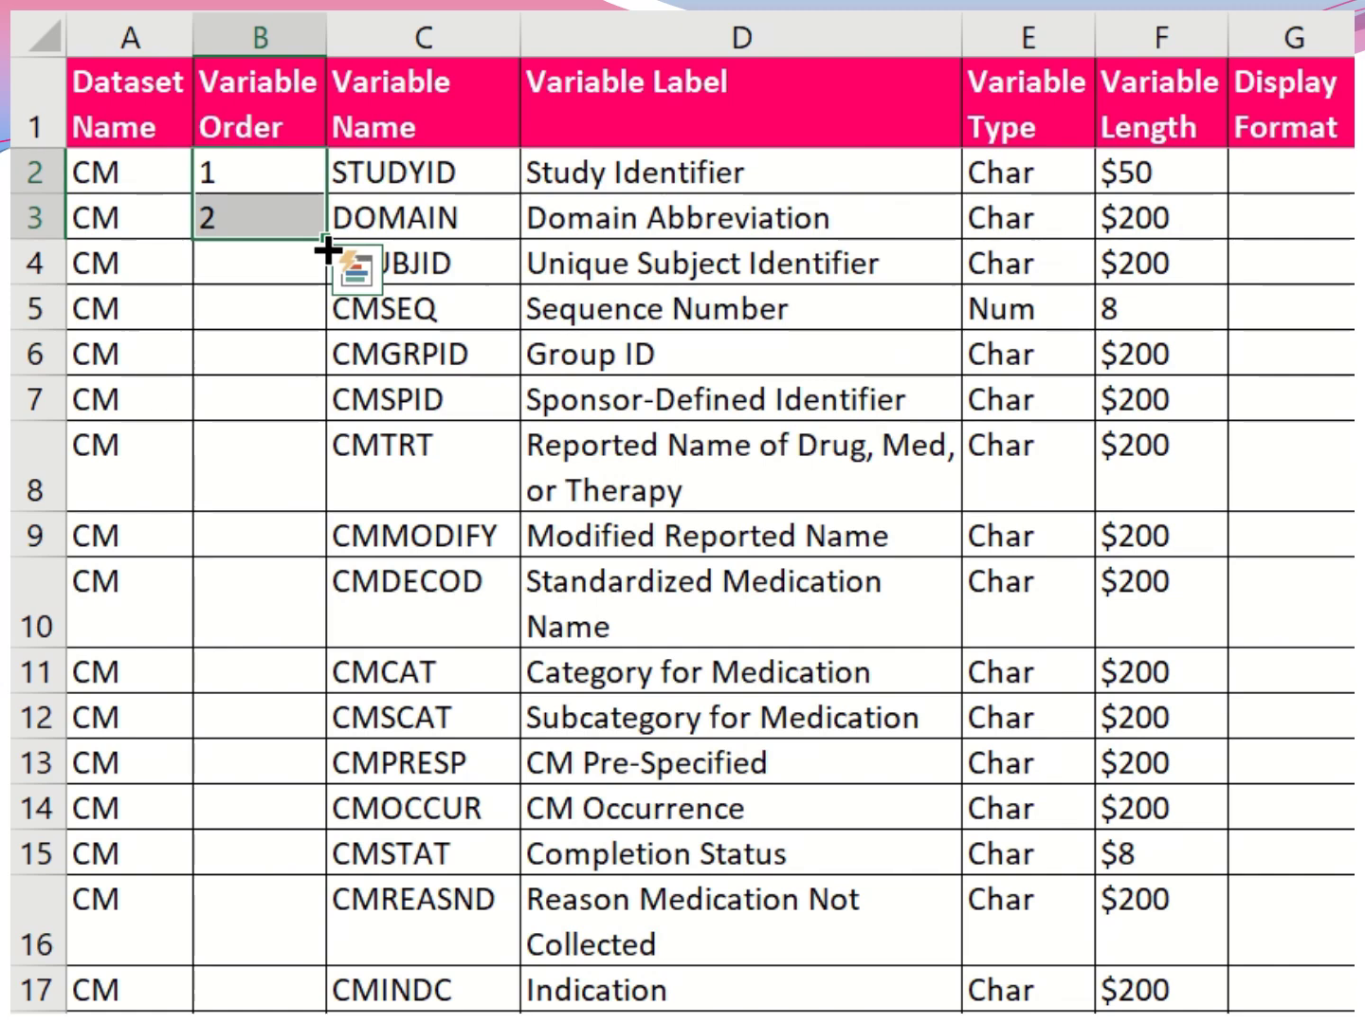
double_click(326, 239)
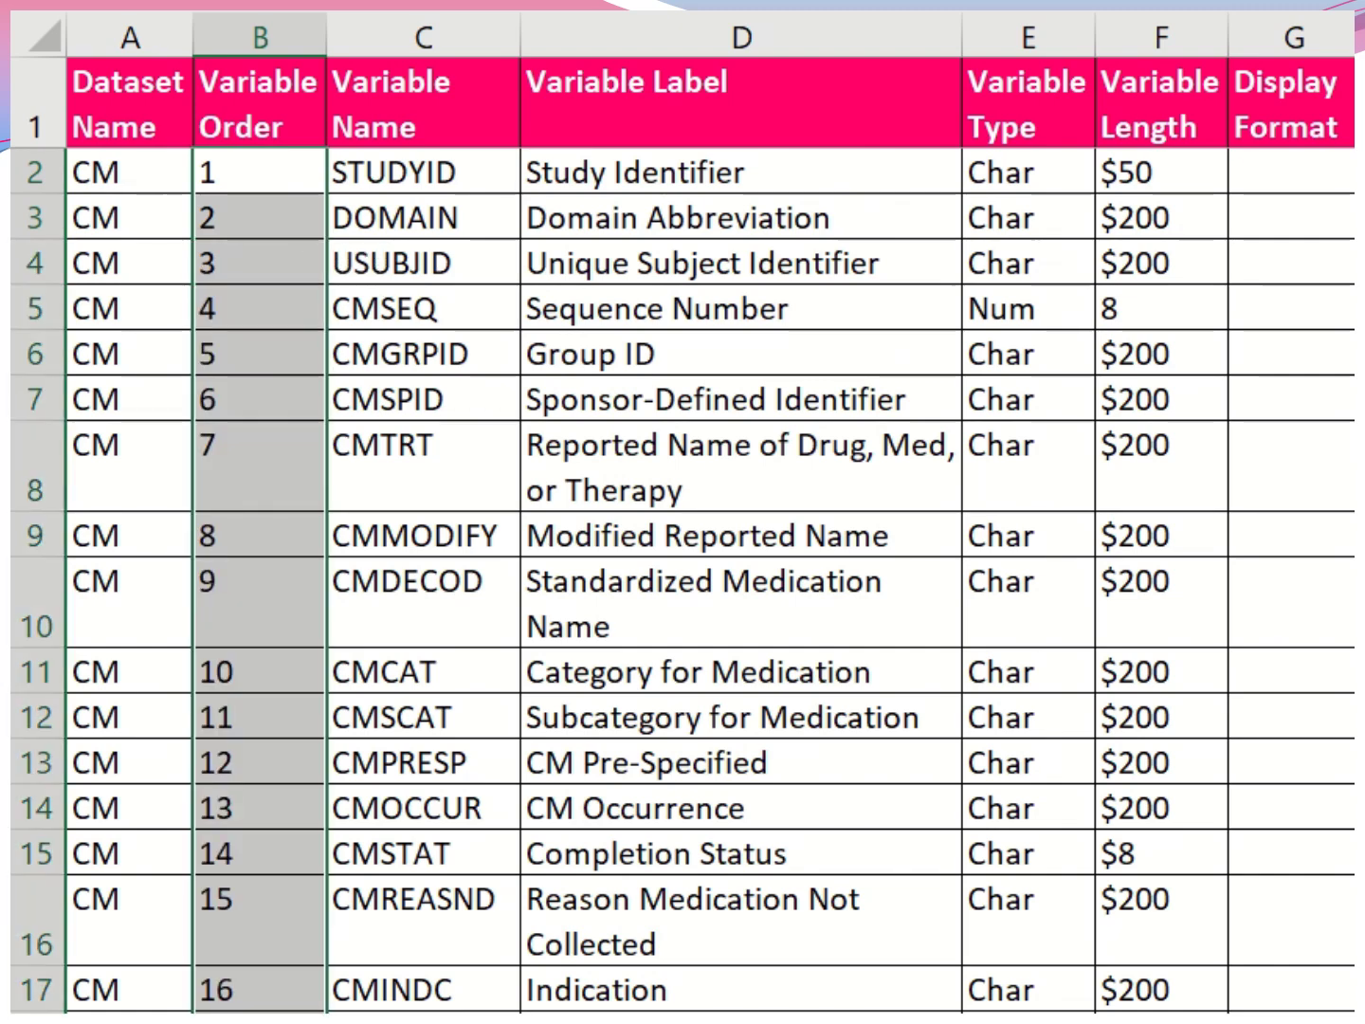
scroll(682, 579, down, 4)
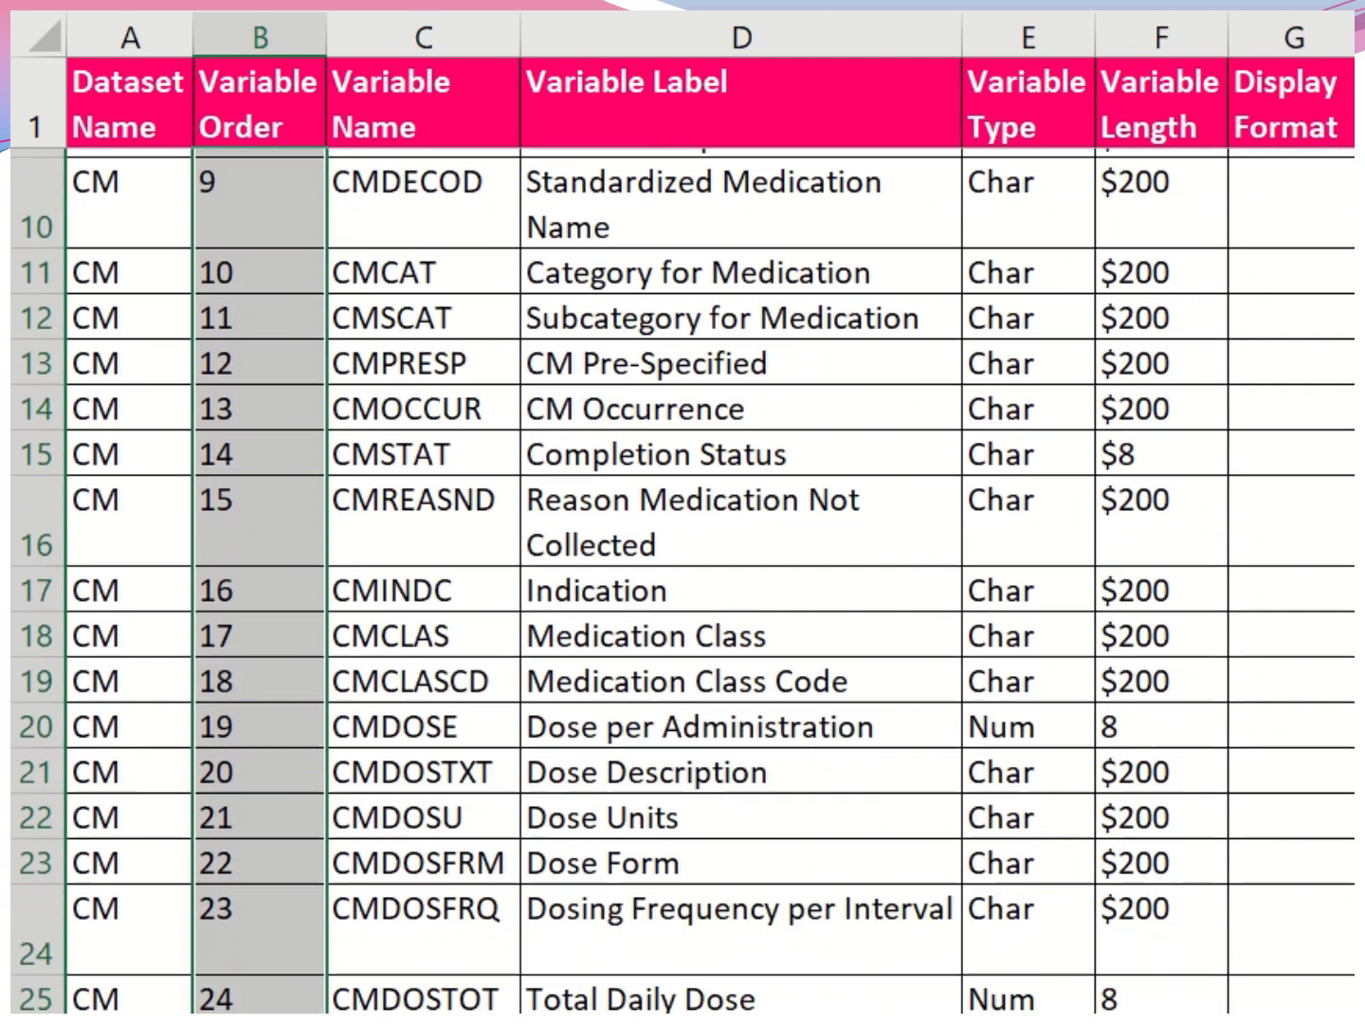
scroll(682, 581, down, 3)
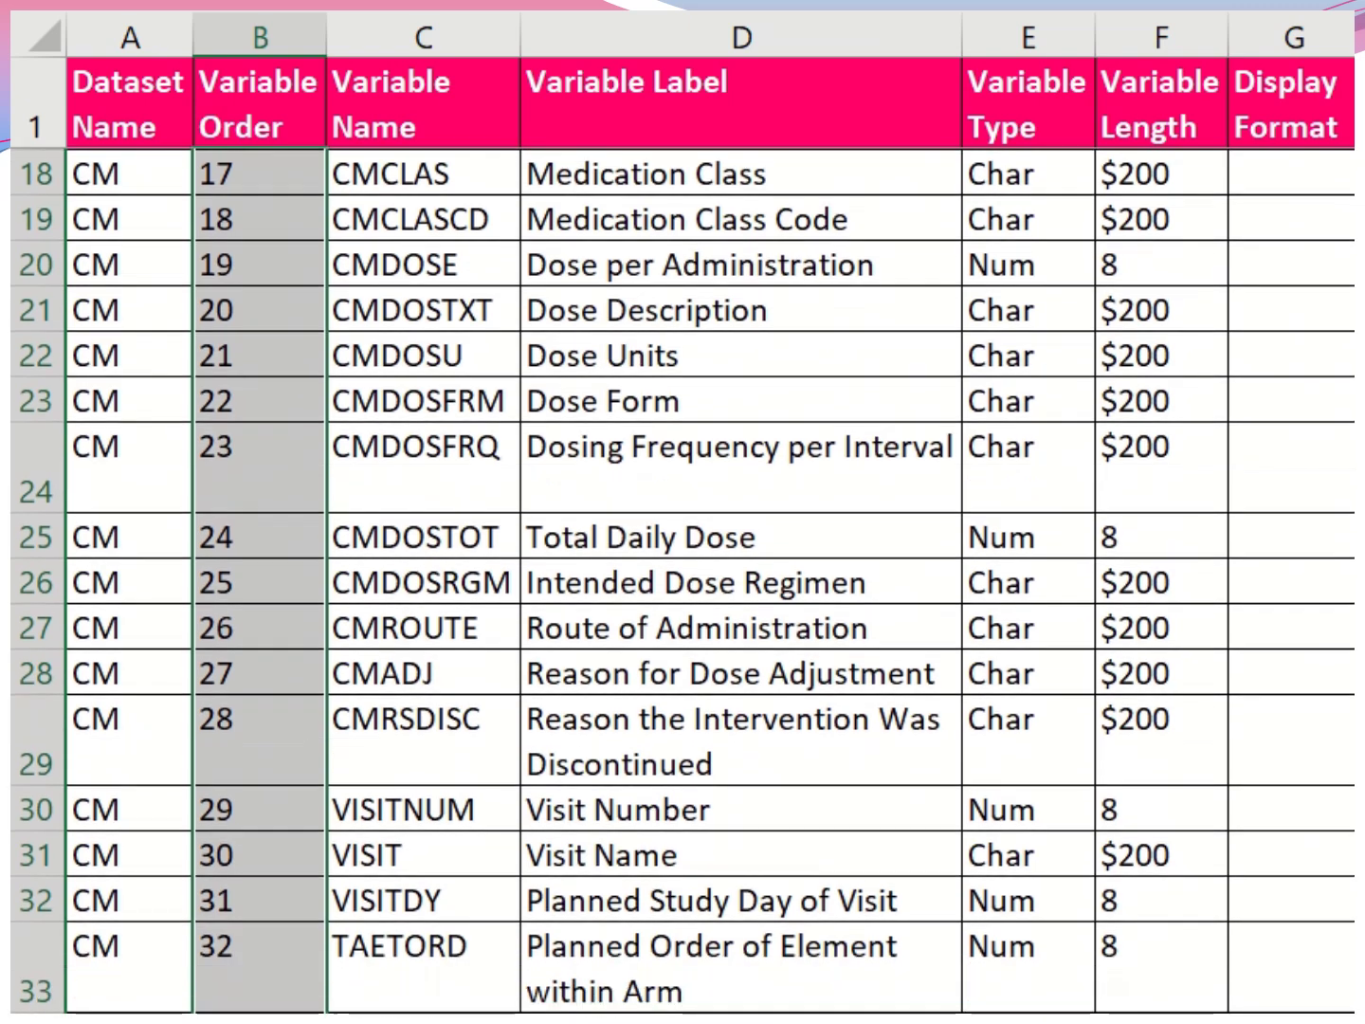
scroll(683, 581, down, 3)
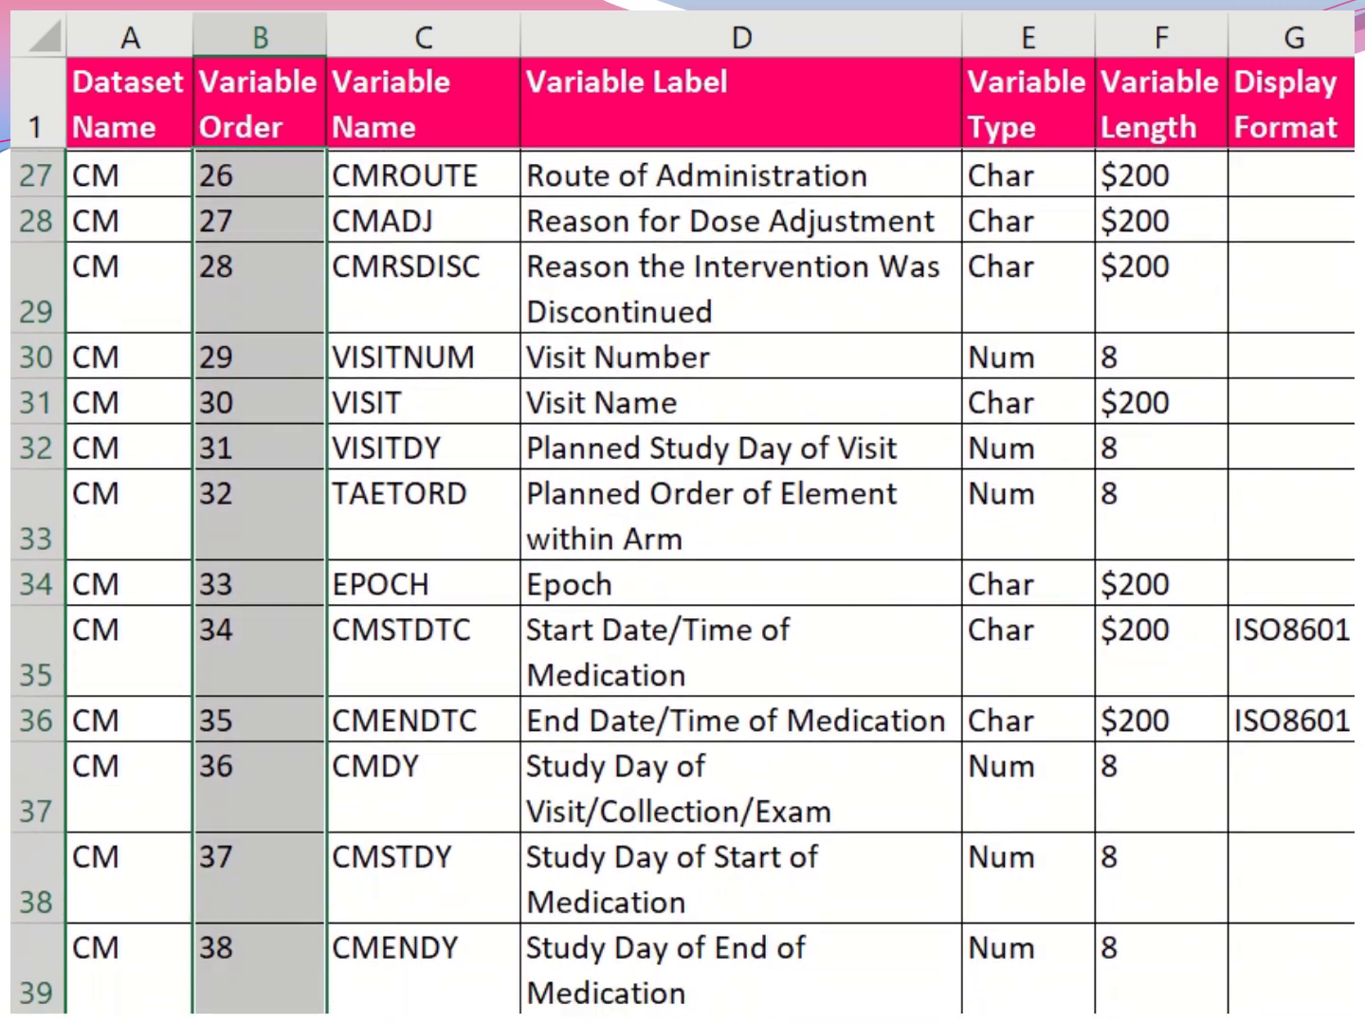
scroll(683, 581, down, 3)
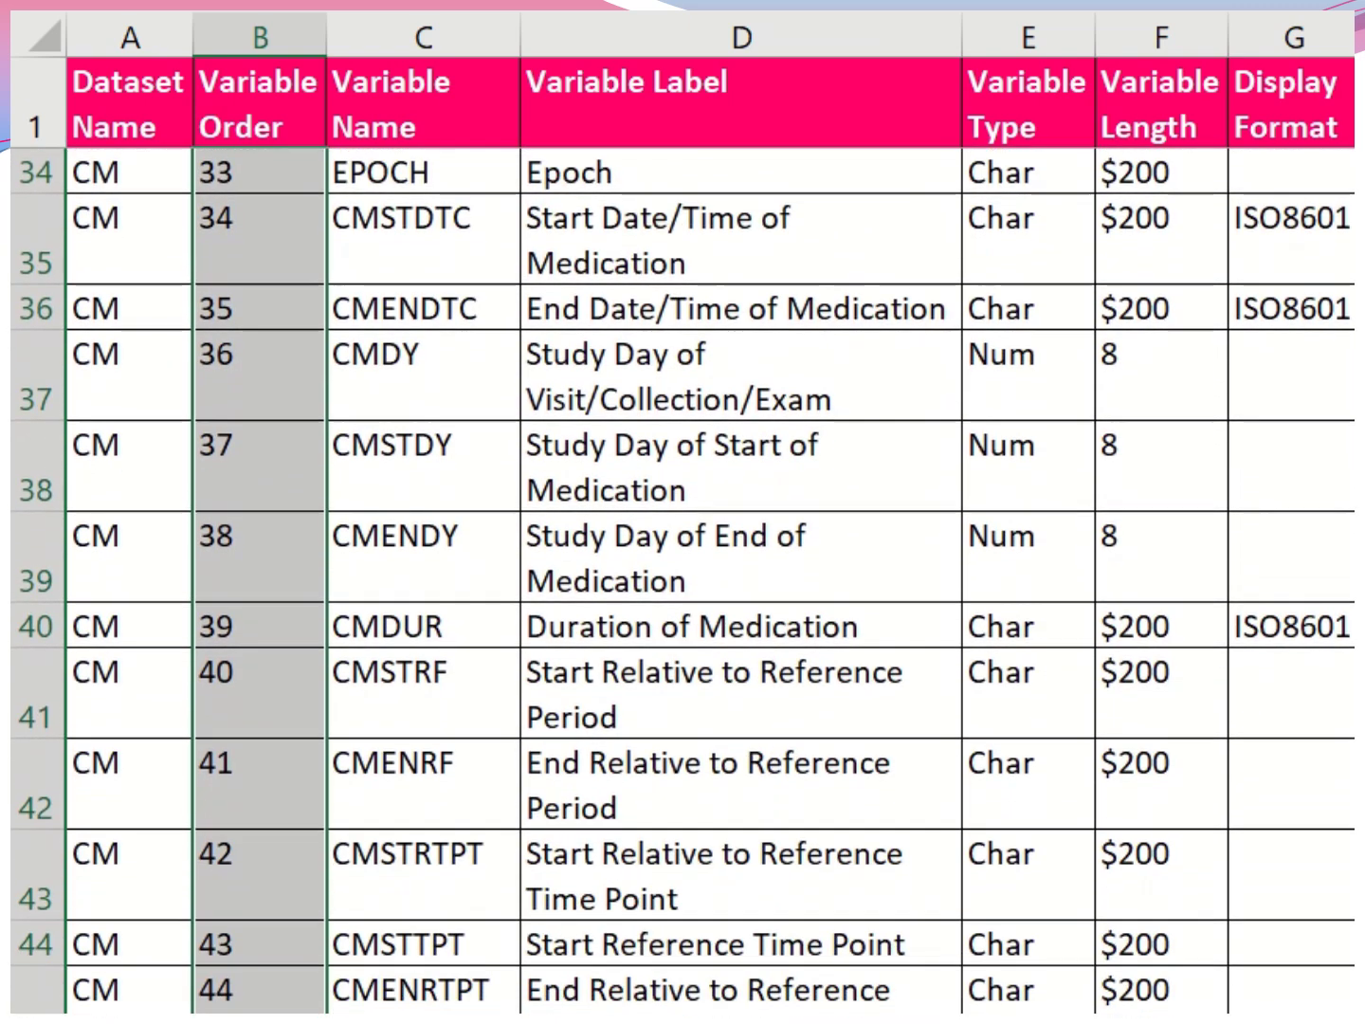
scroll(683, 581, down, 1)
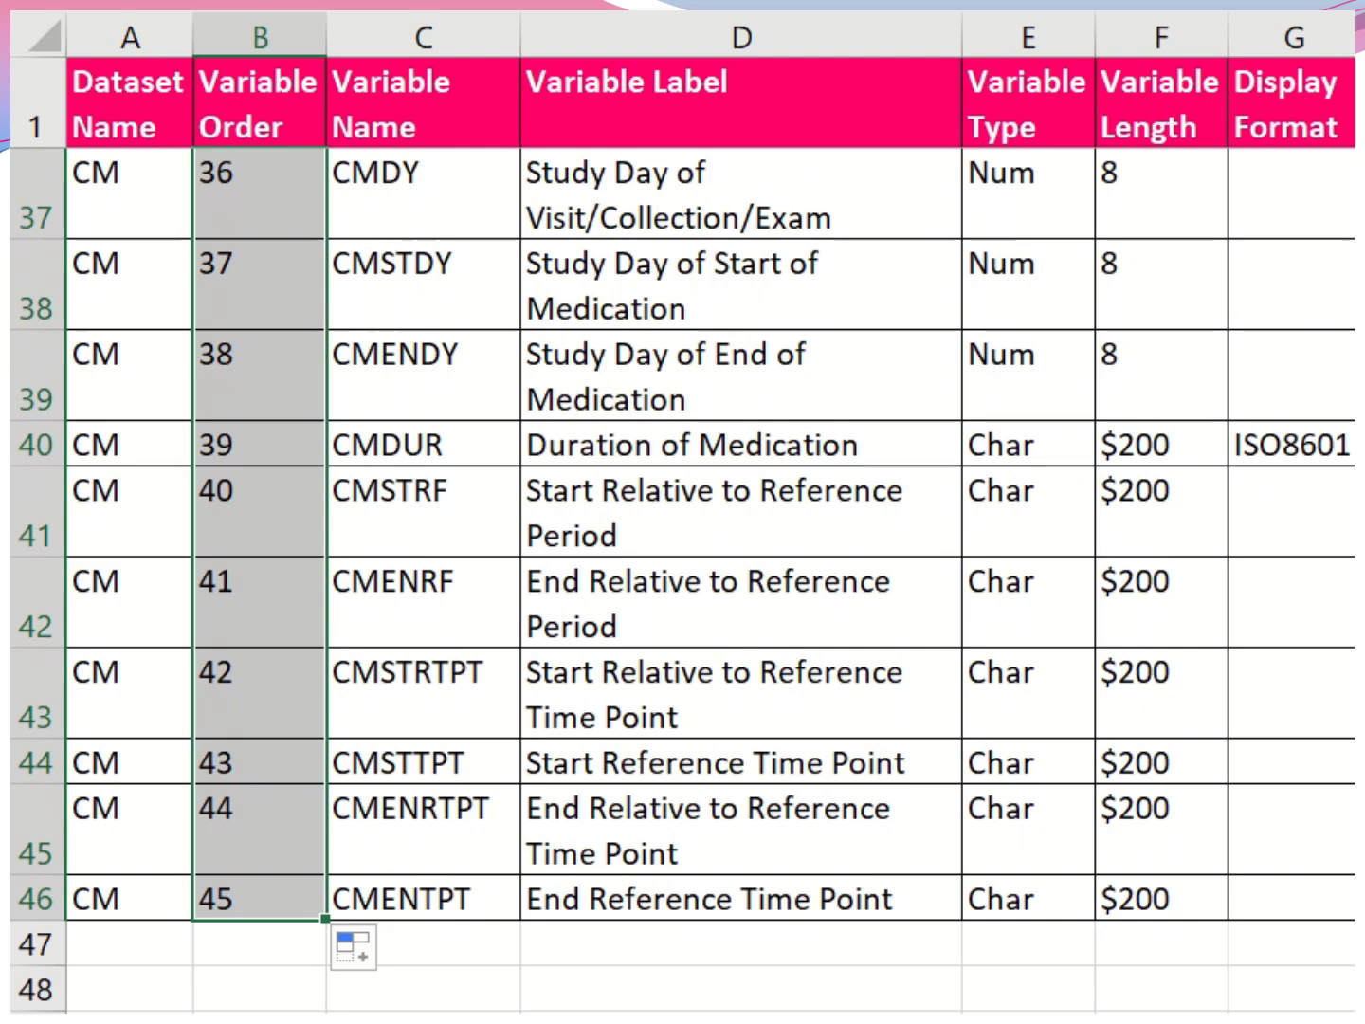
scroll(682, 581, up, 12)
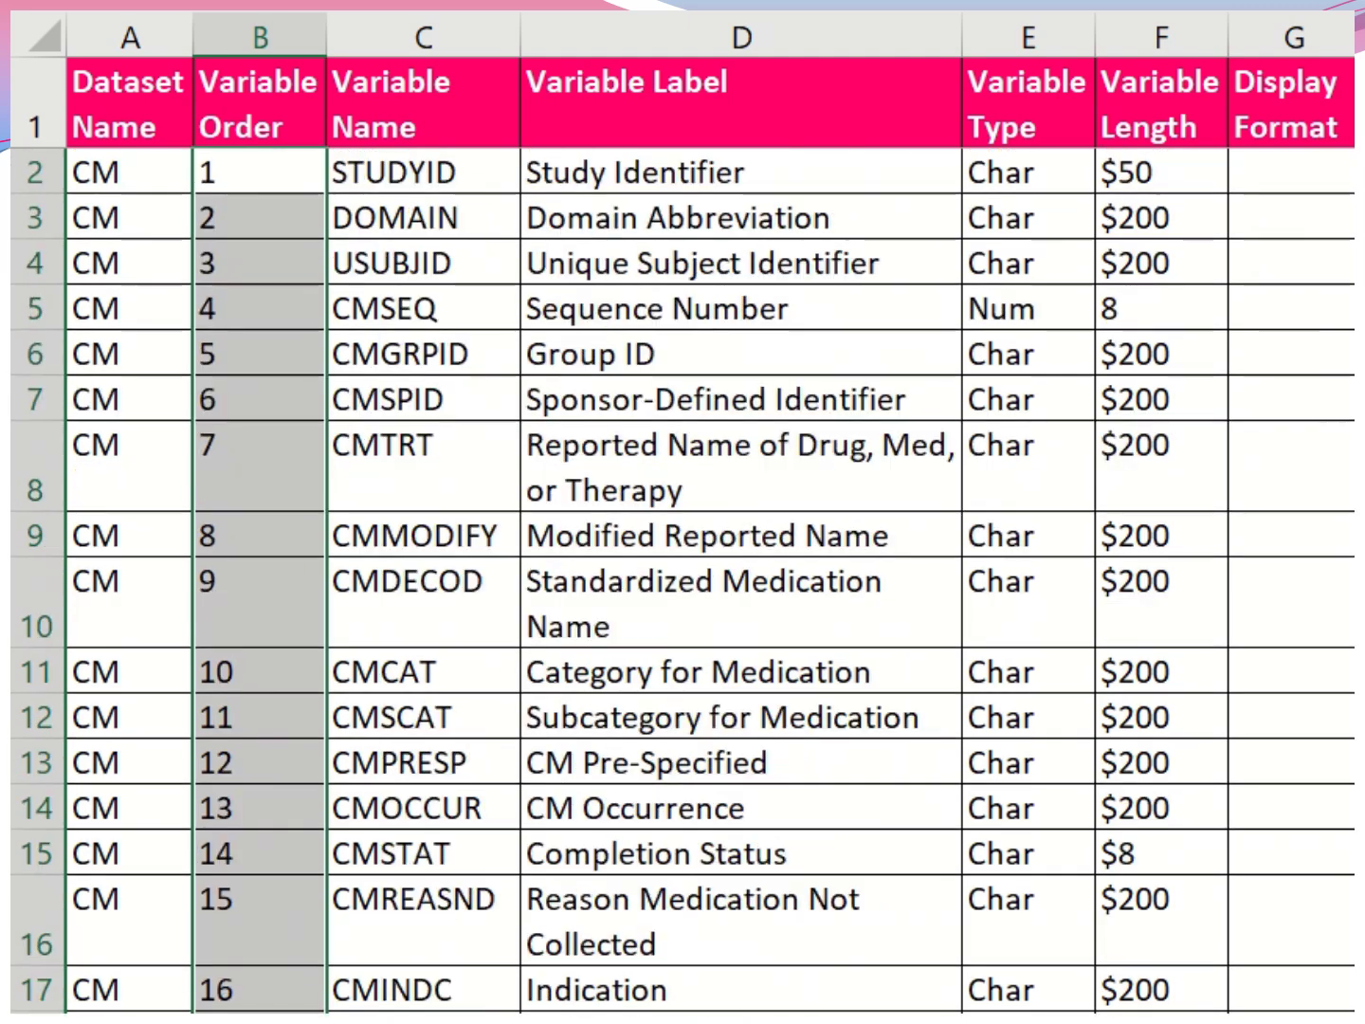
- Step through the SUPPCM sheet's column headers one by one from Dataset Name to Variable Length
click(164, 95)
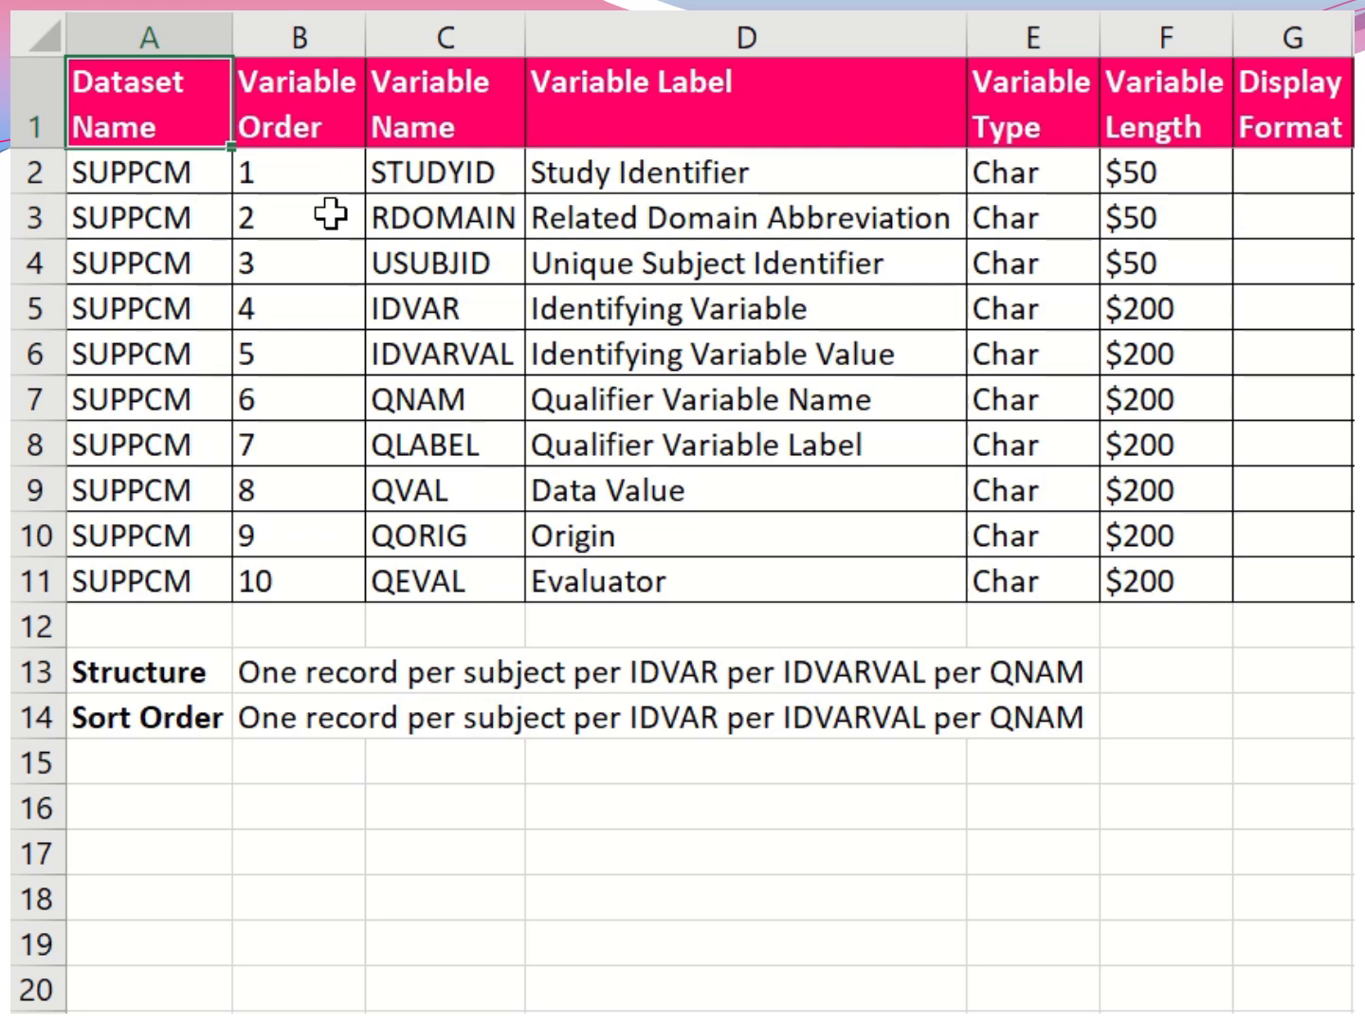
key(Right)
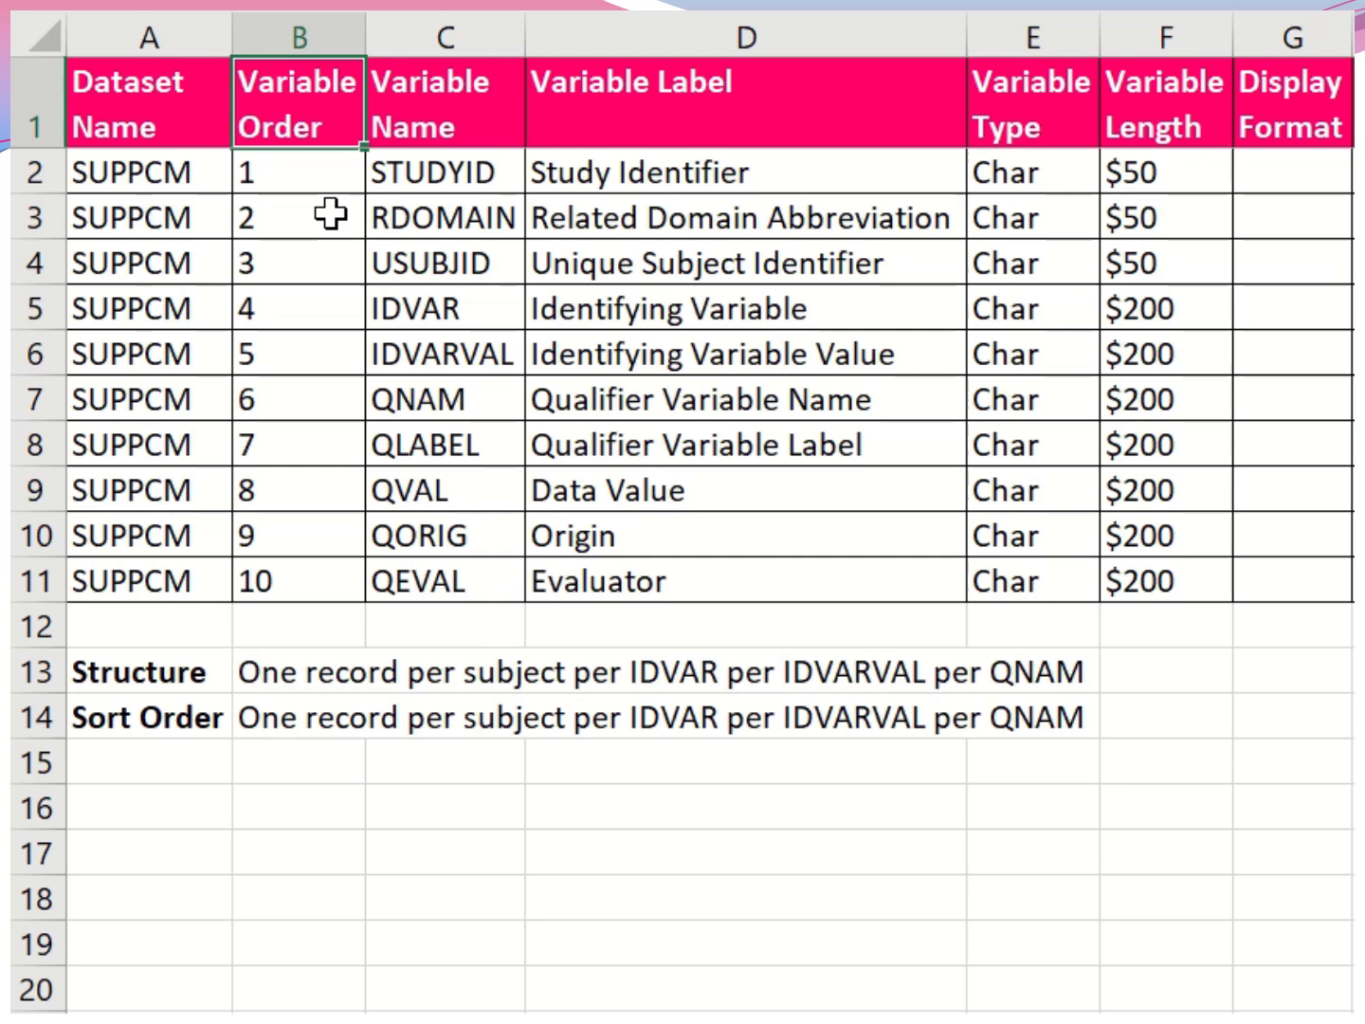
key(Right)
key(Right)
key(Right)
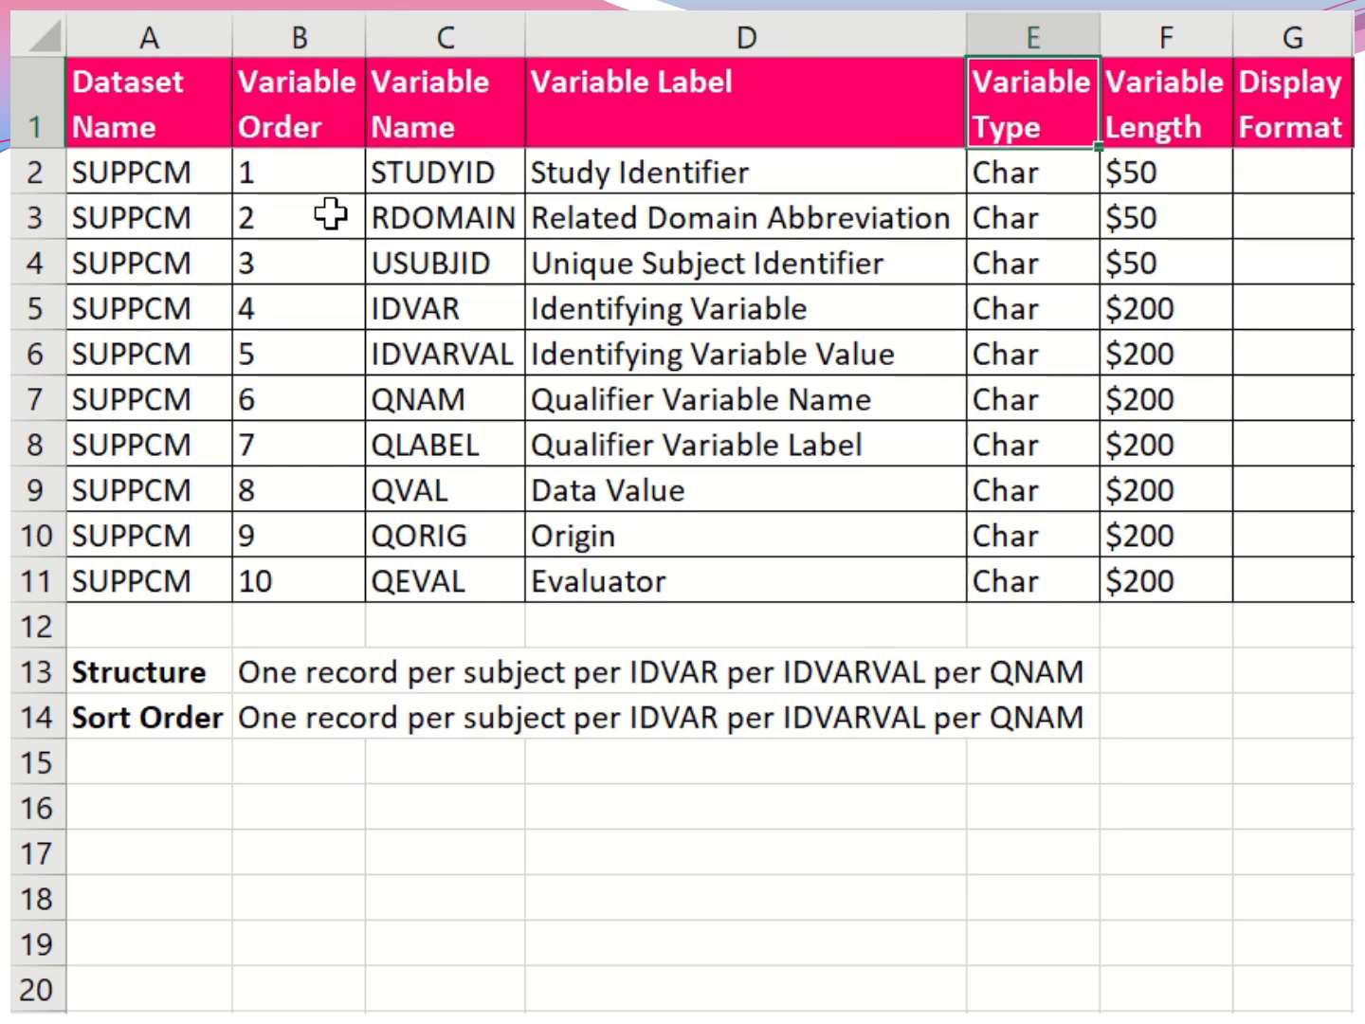
key(Right)
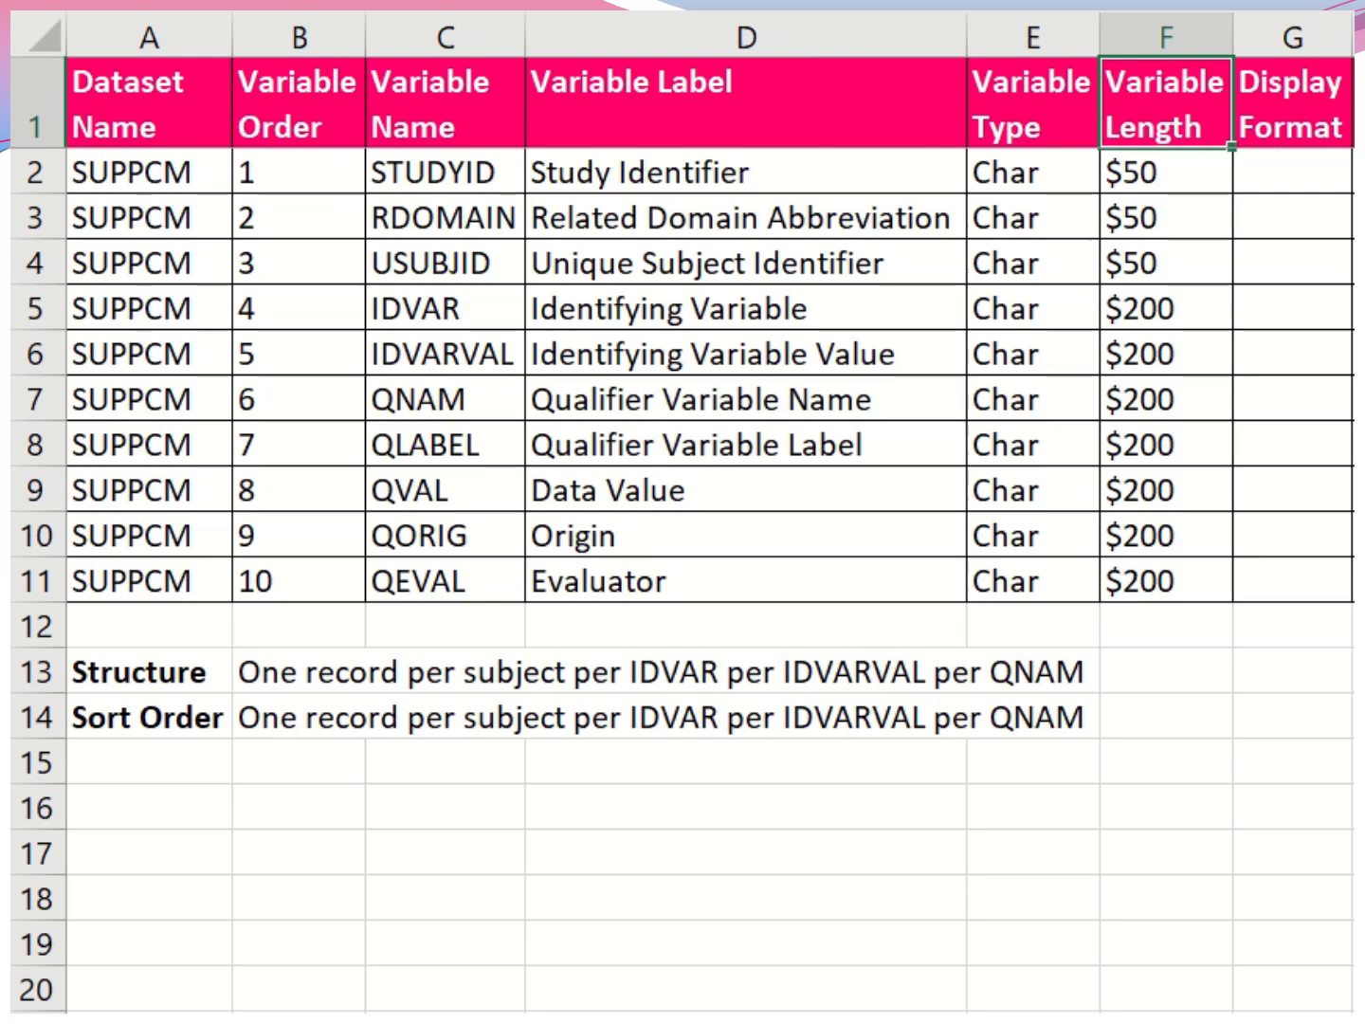
- Review the SUPPCM display format, core, codelist, origin, CRF page, source/derivation and comments columns
scroll(712, 511, right, 6)
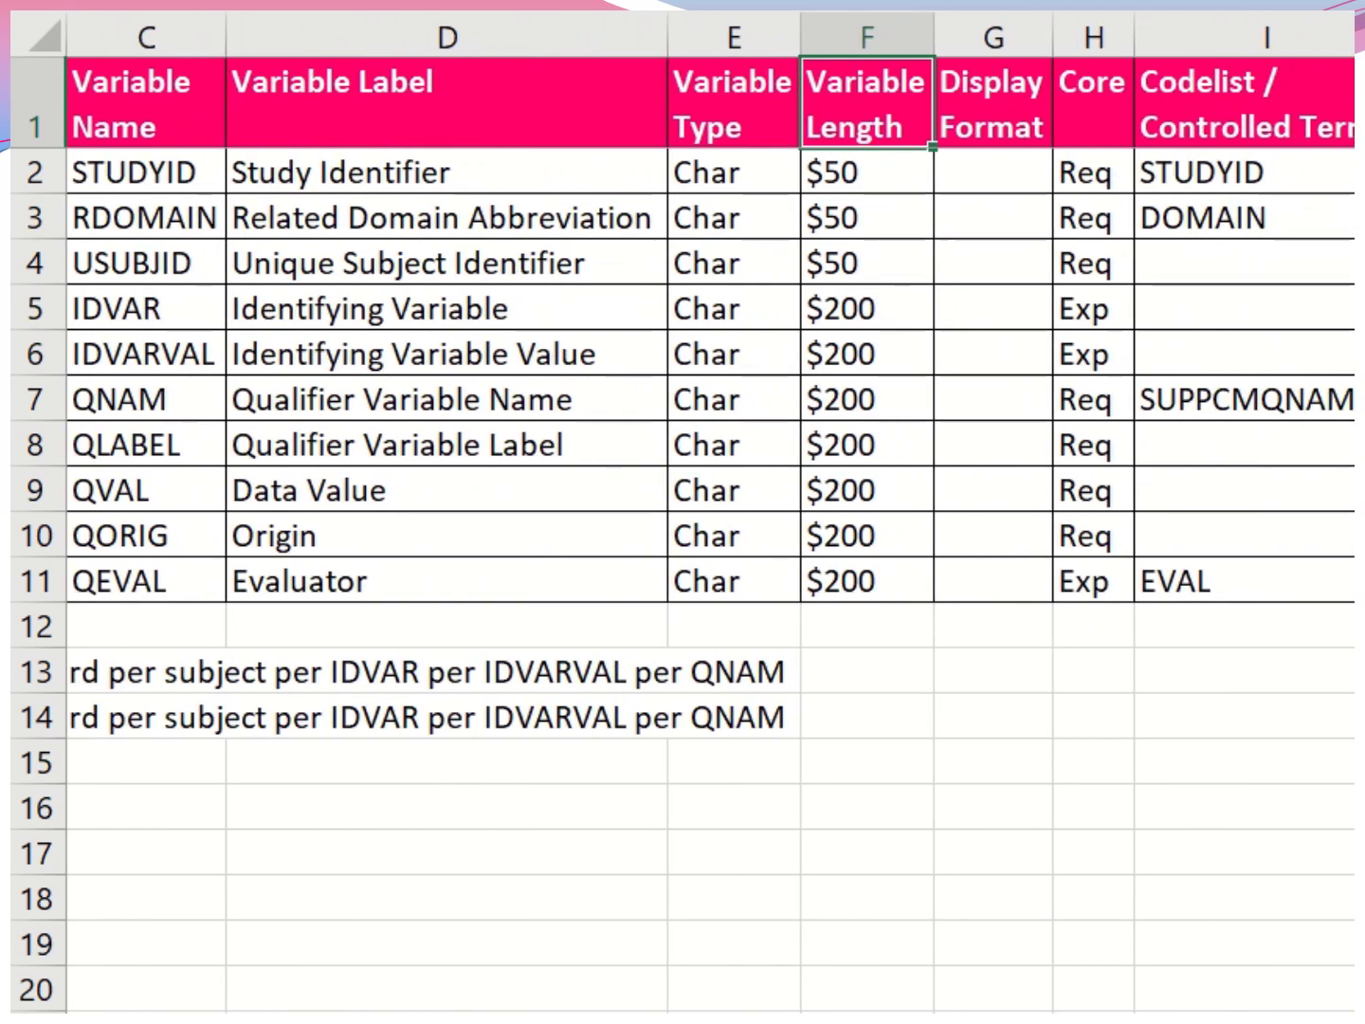
scroll(711, 512, right, 1)
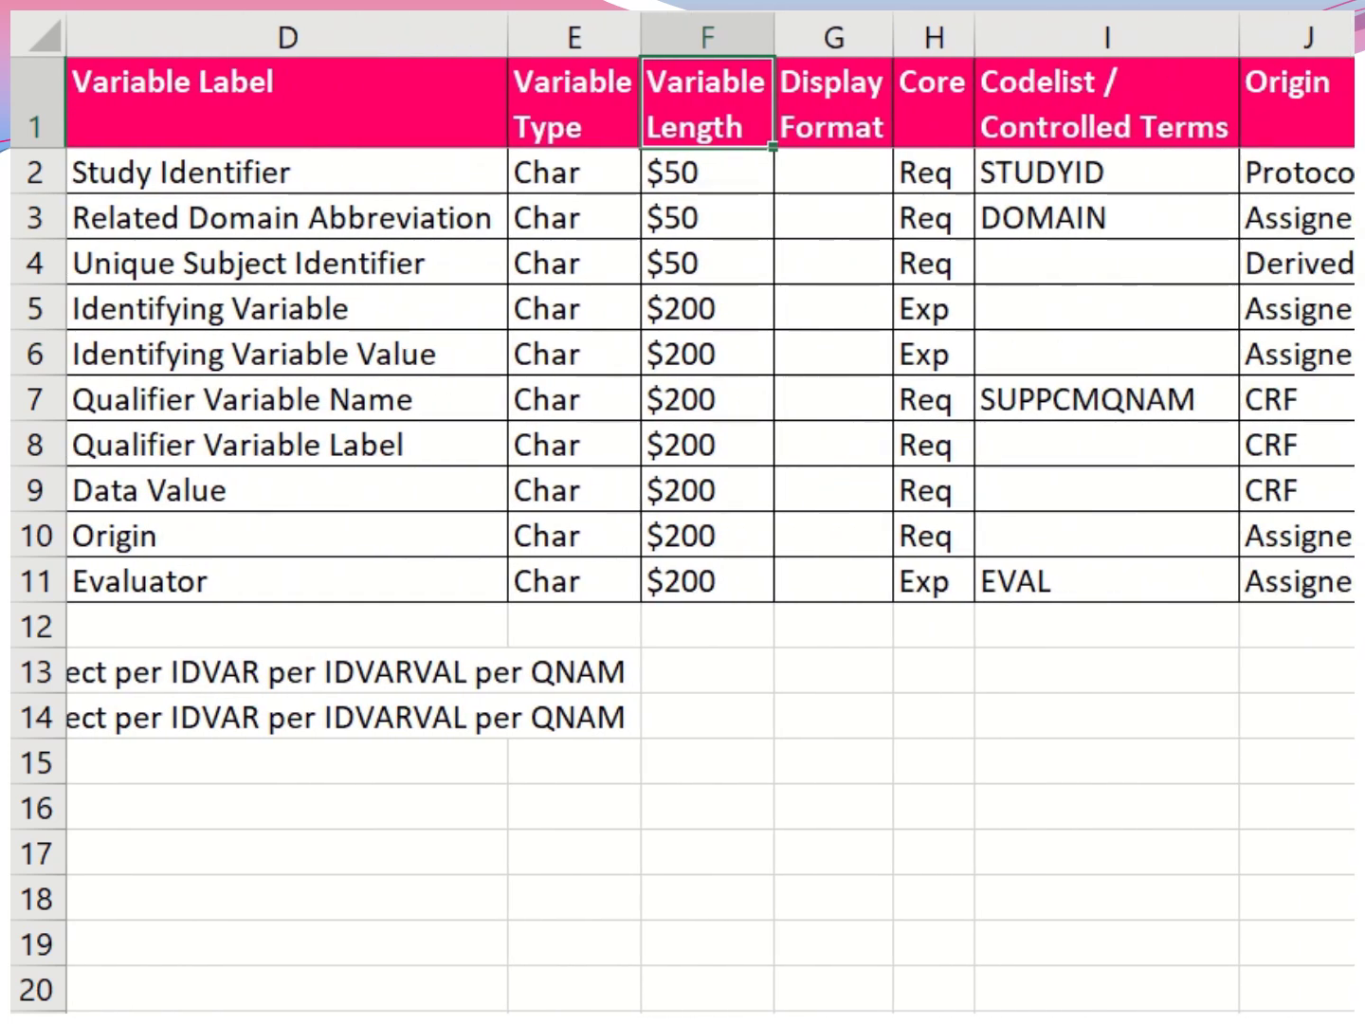
scroll(711, 512, right, 2)
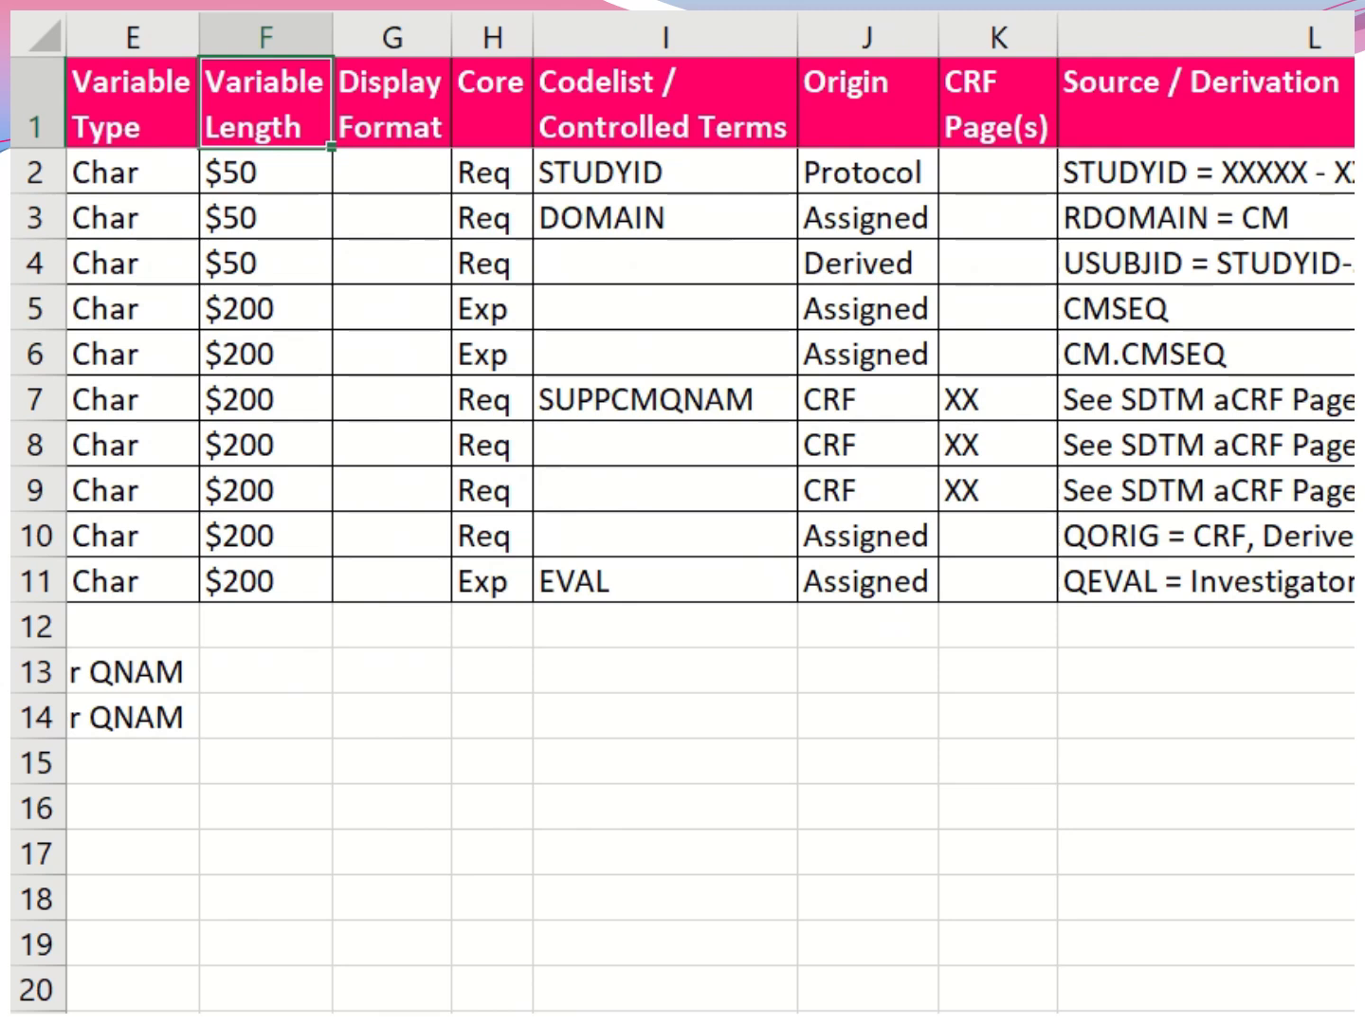
scroll(711, 512, right, 1)
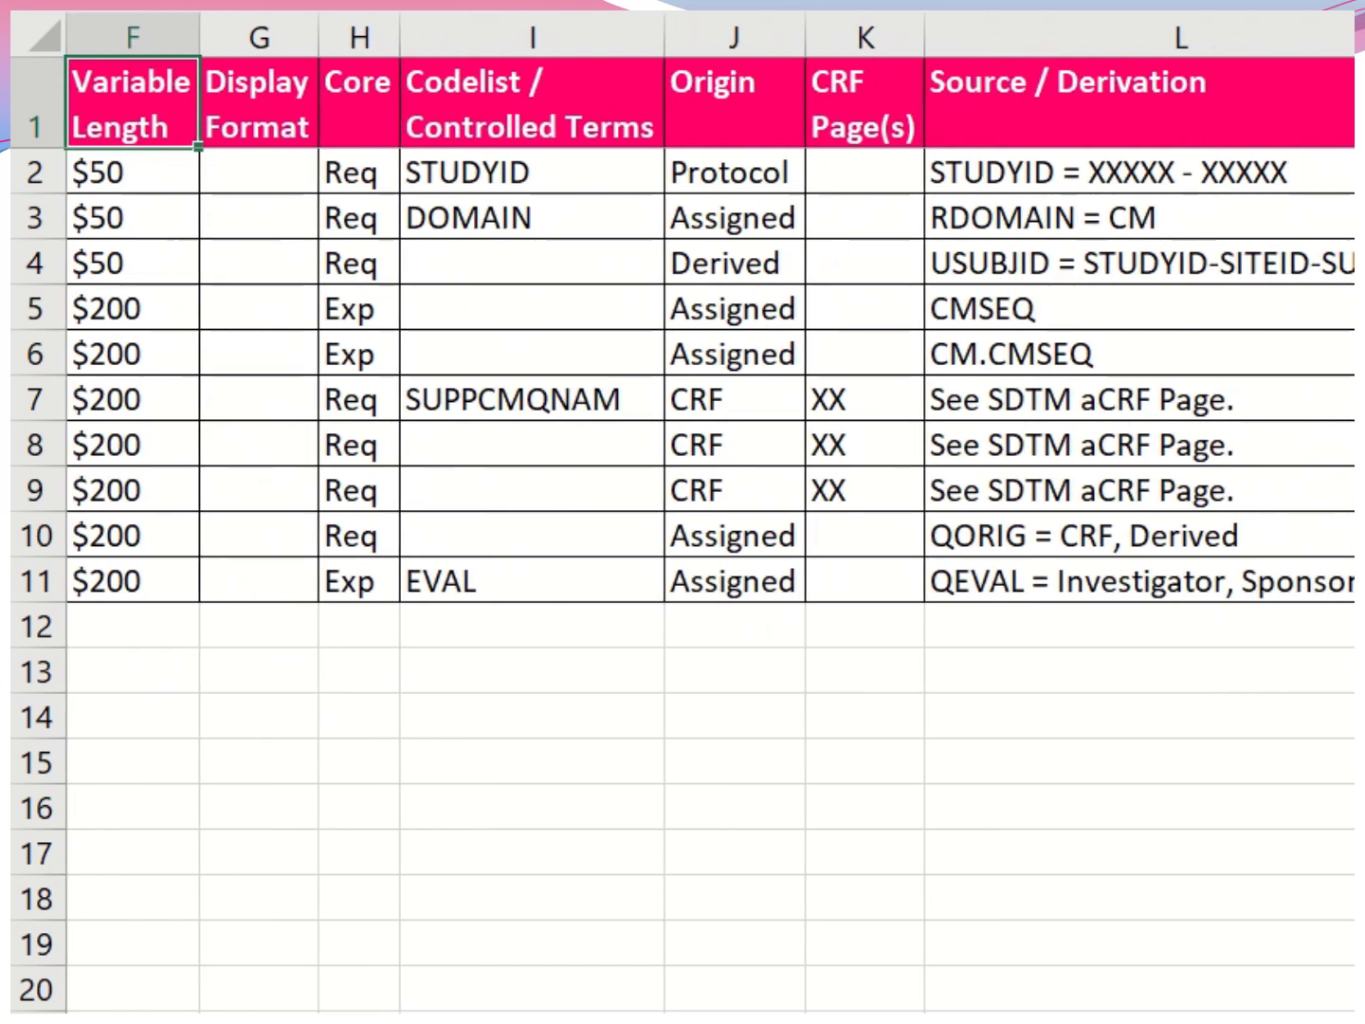
scroll(711, 511, right, 3)
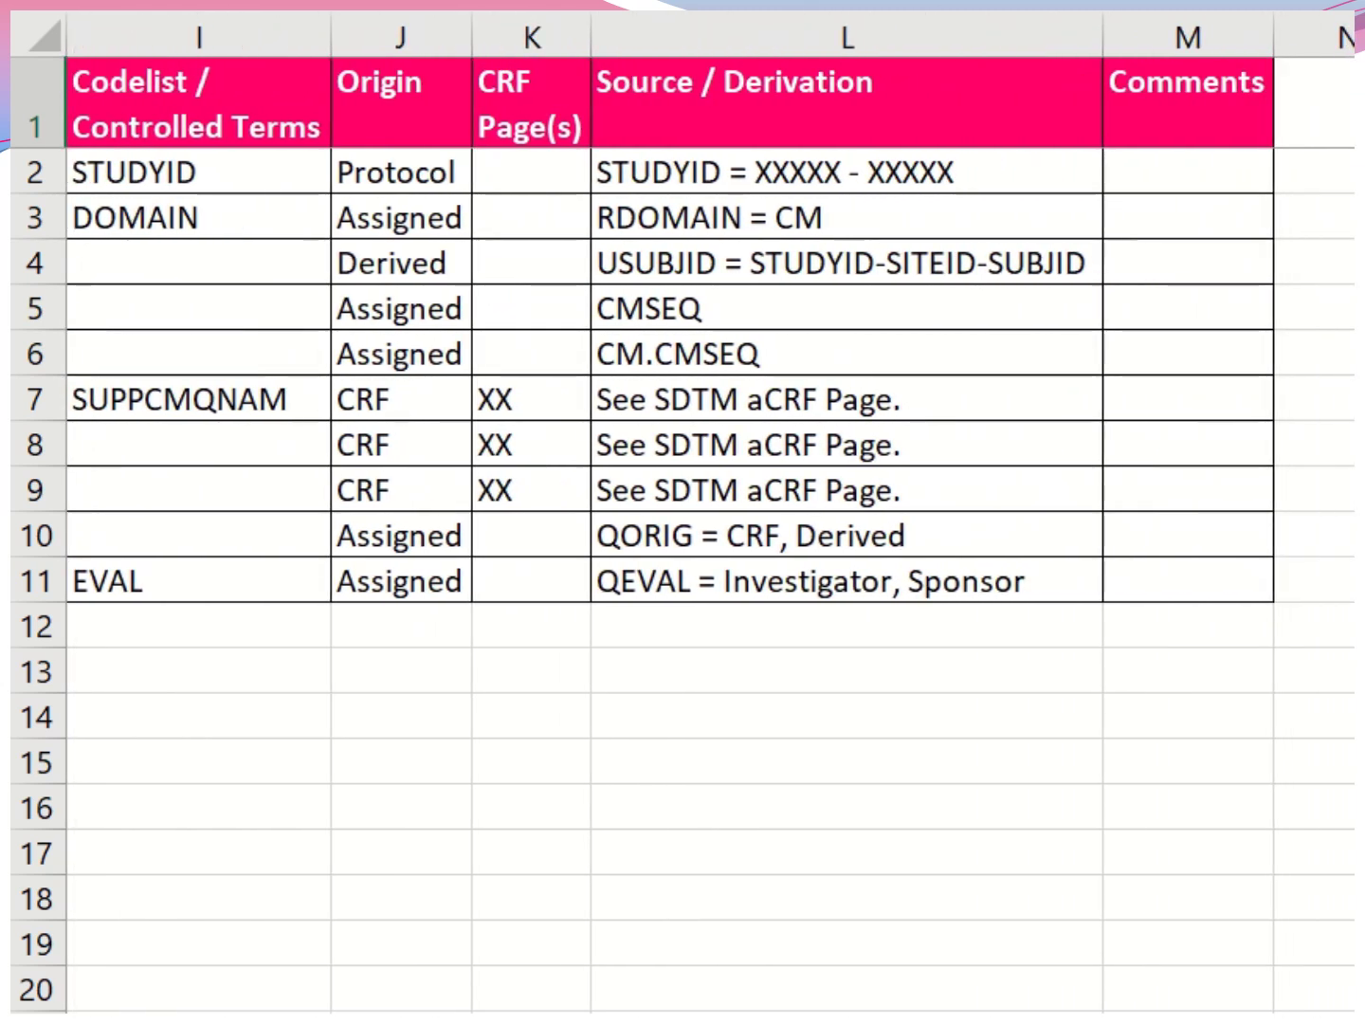
scroll(711, 512, left, 8)
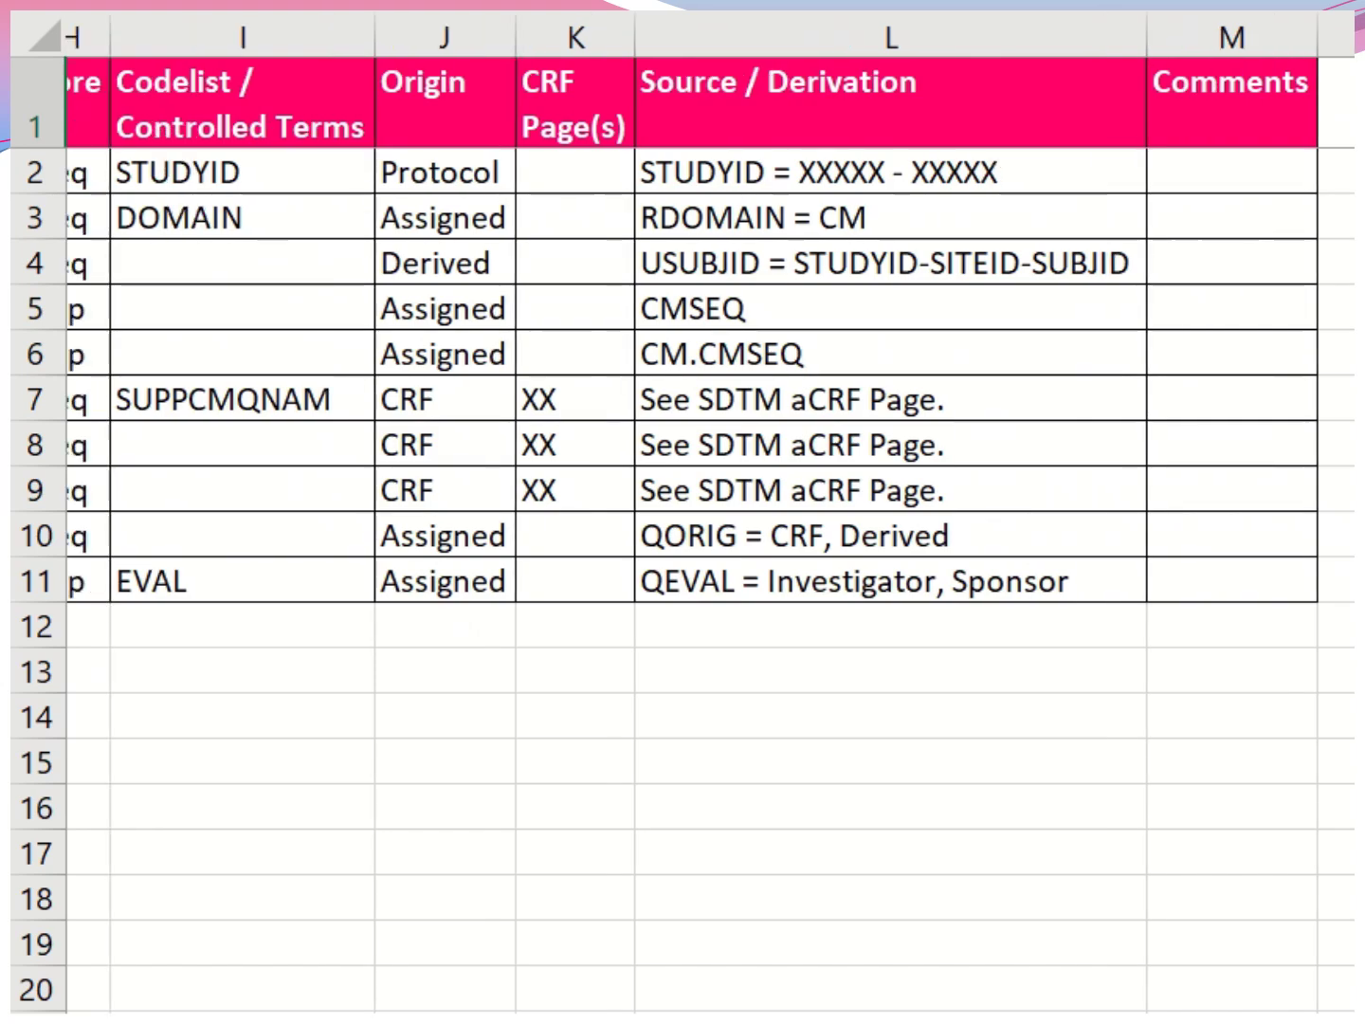
scroll(710, 511, left, 1)
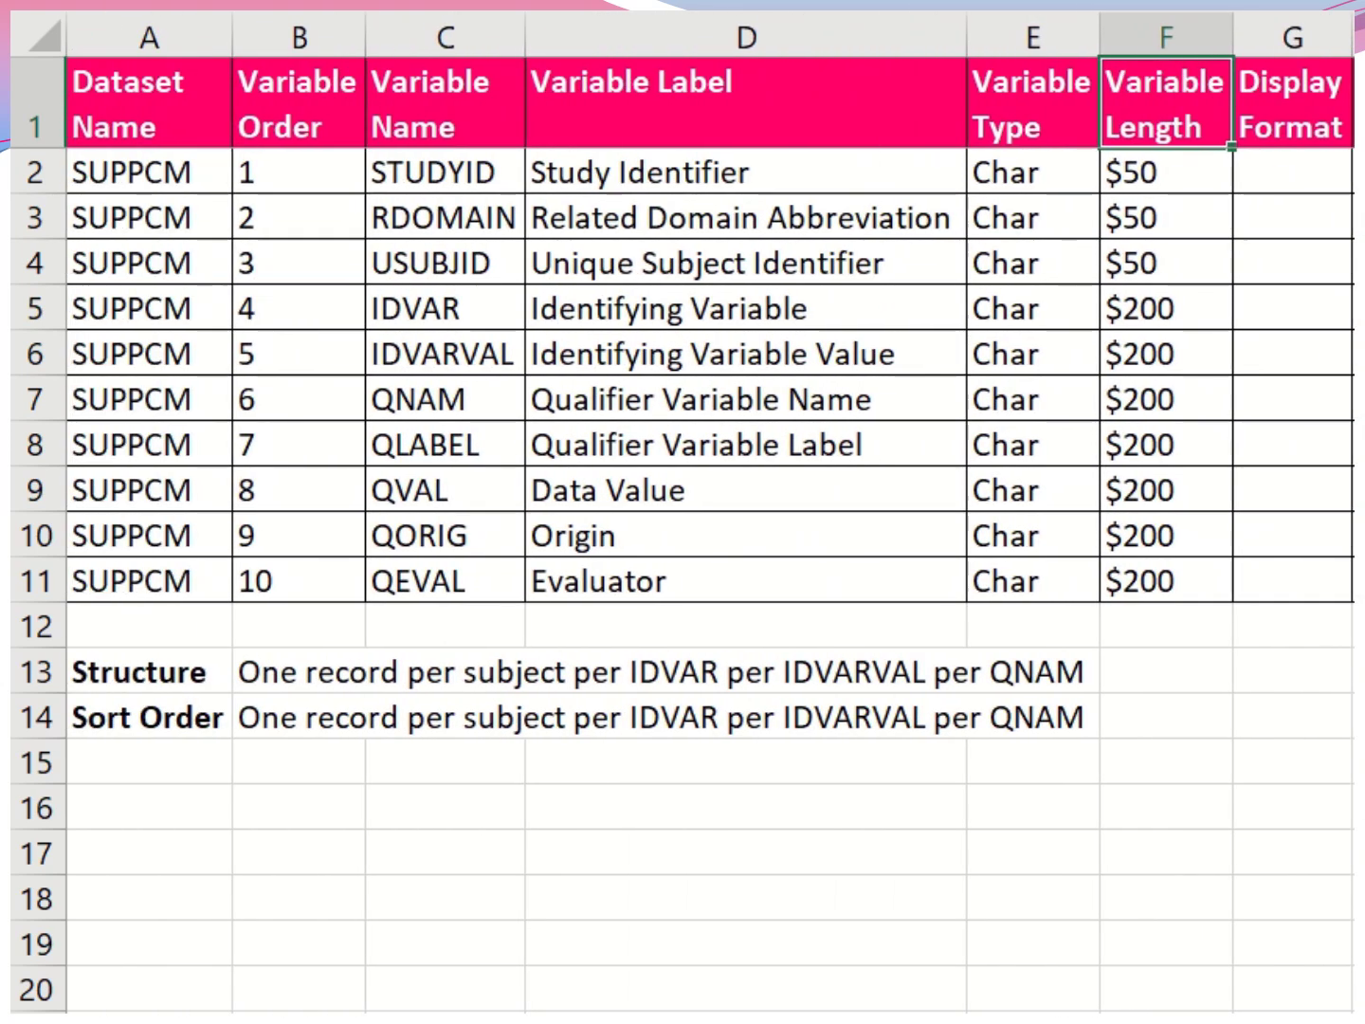
- Highlight the SUPPCM Variable Name column and go through each variable from STUDYID to QEVAL
click(150, 112)
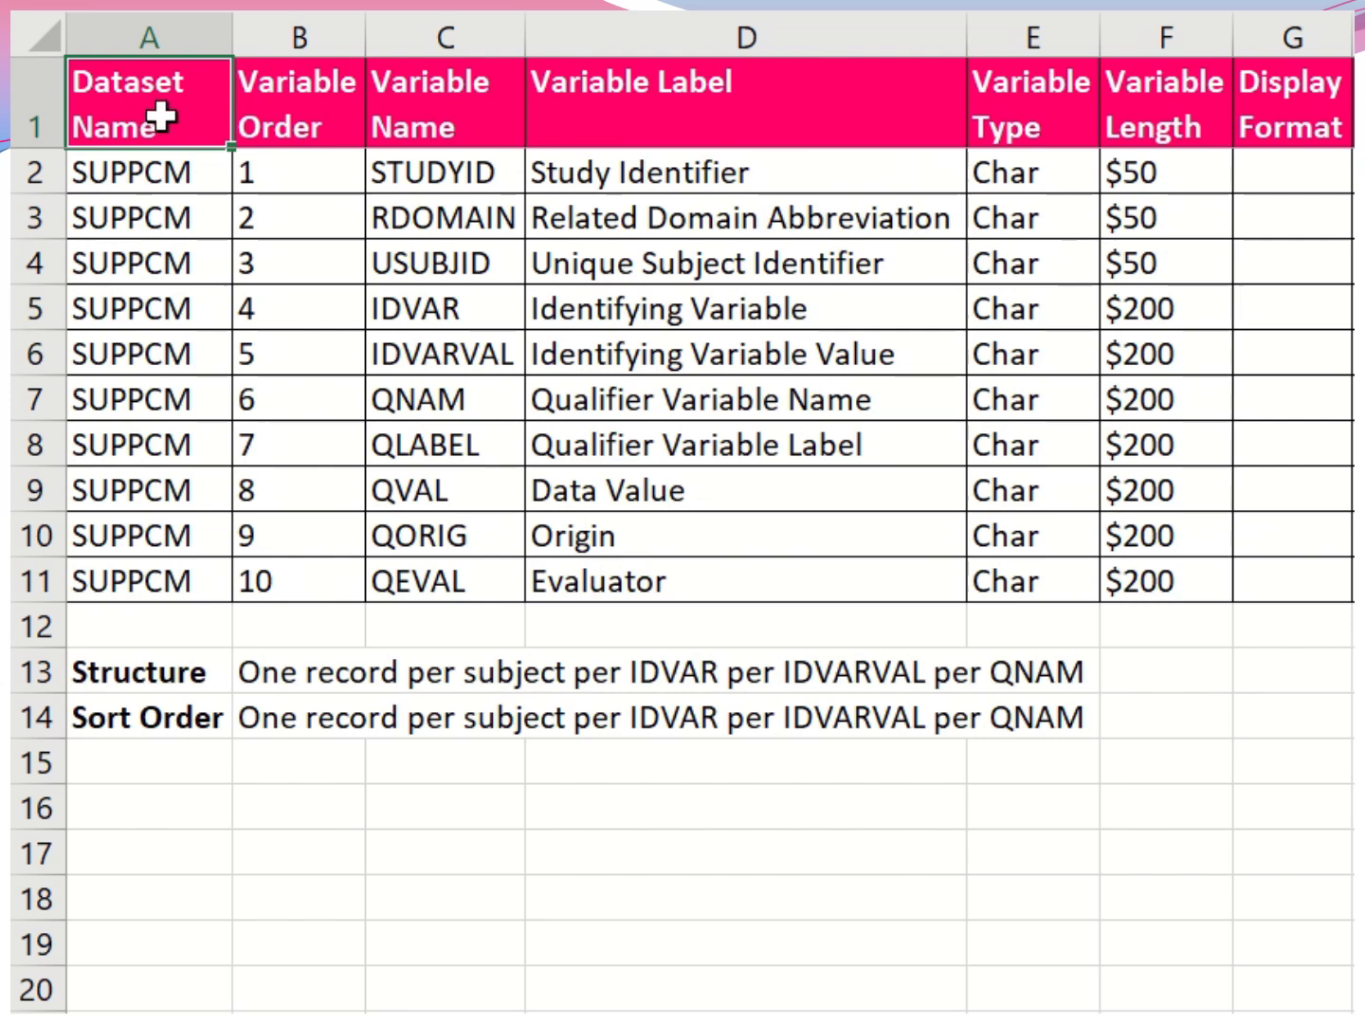
click(463, 20)
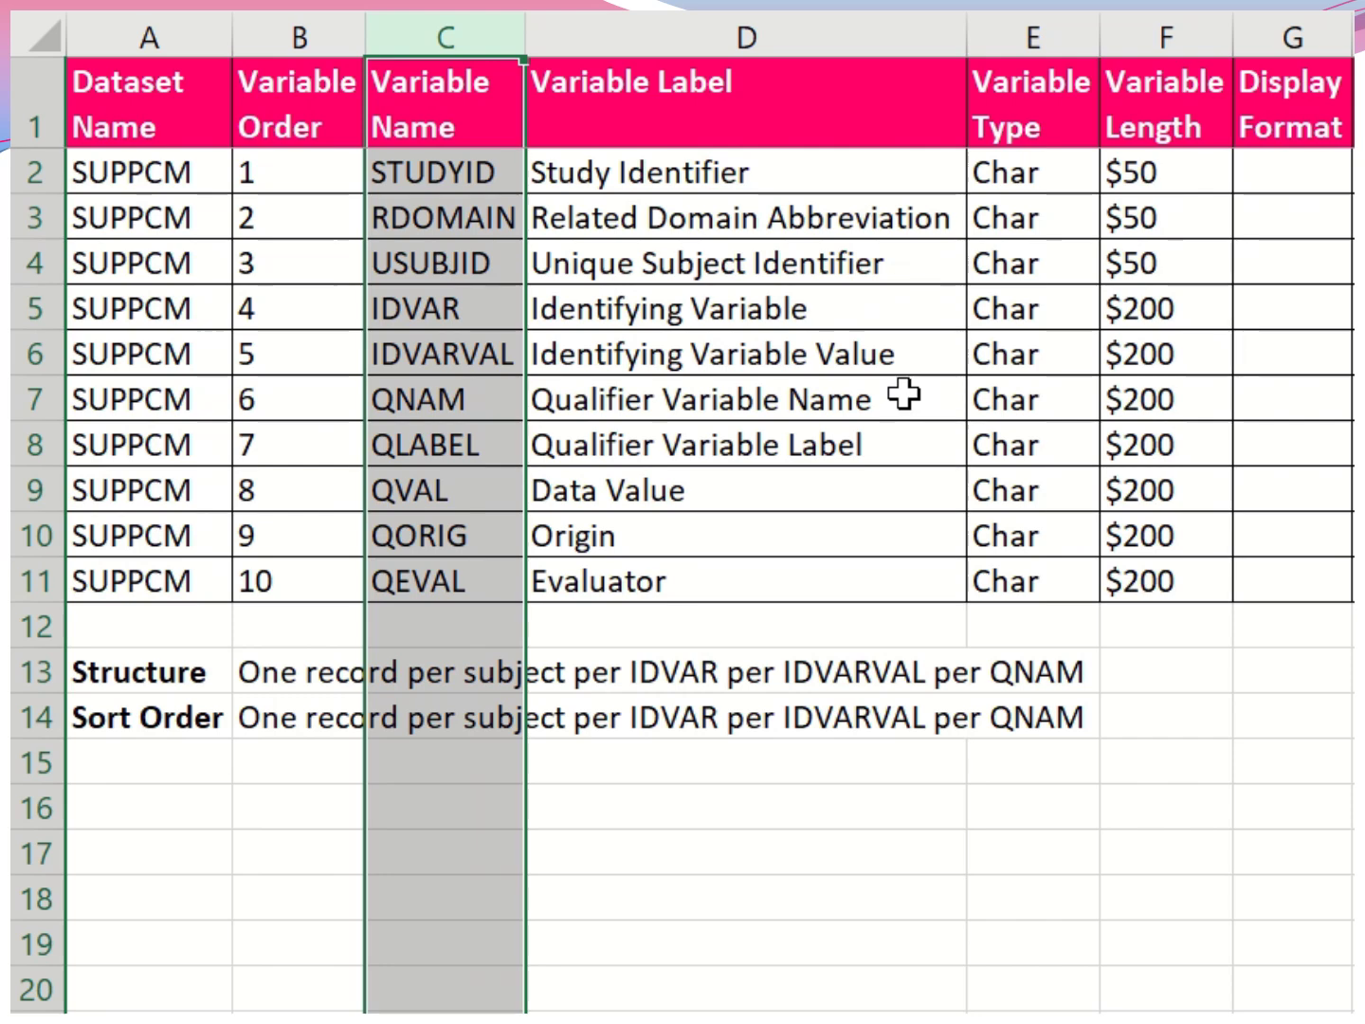
click(446, 173)
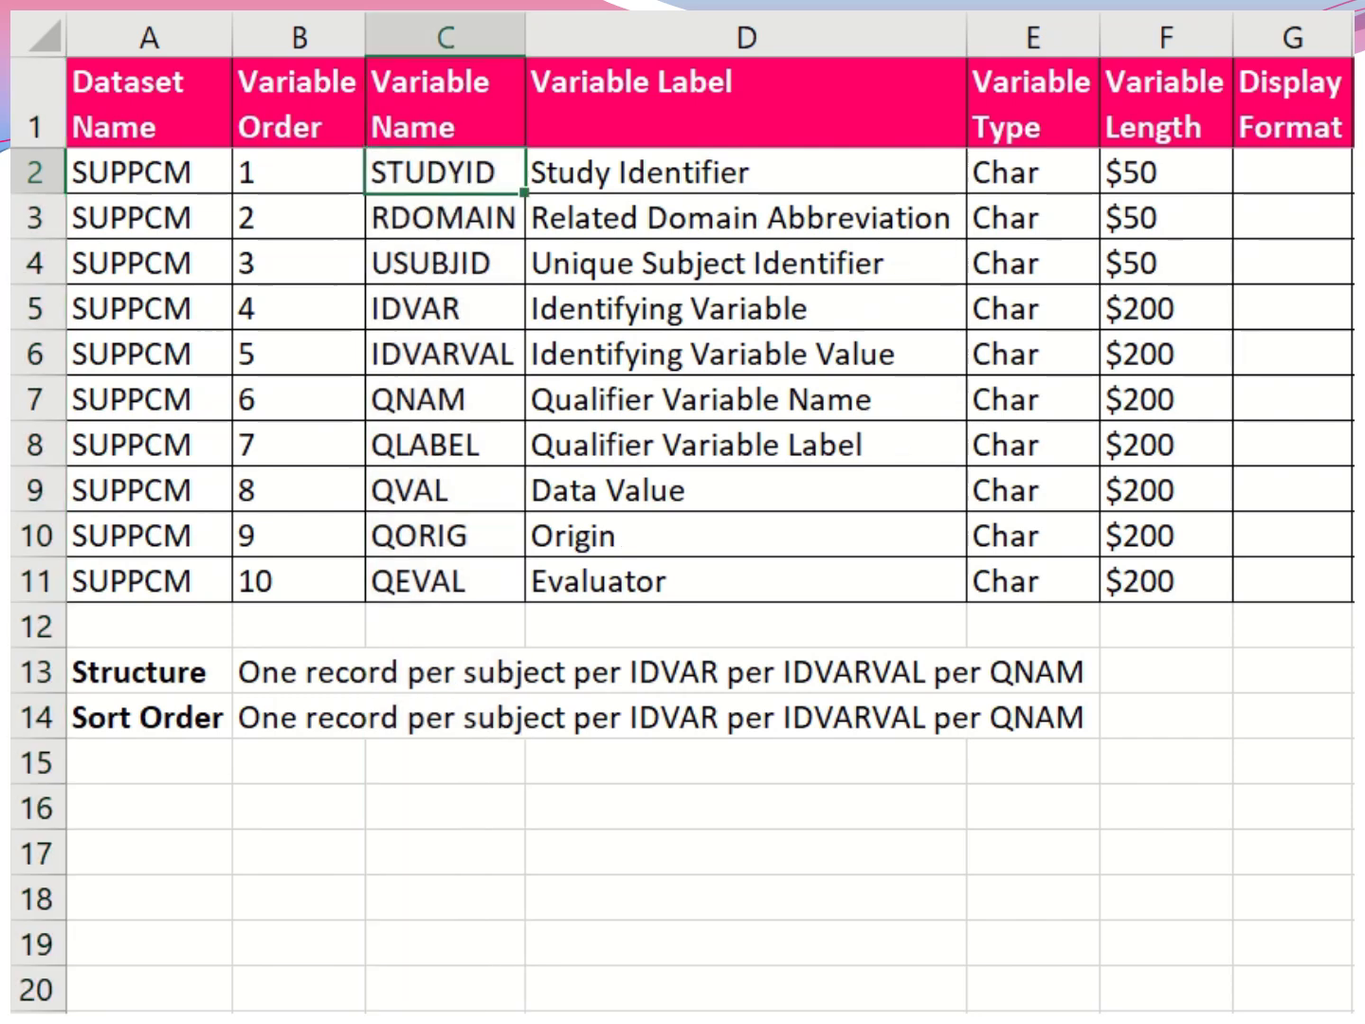
click(443, 218)
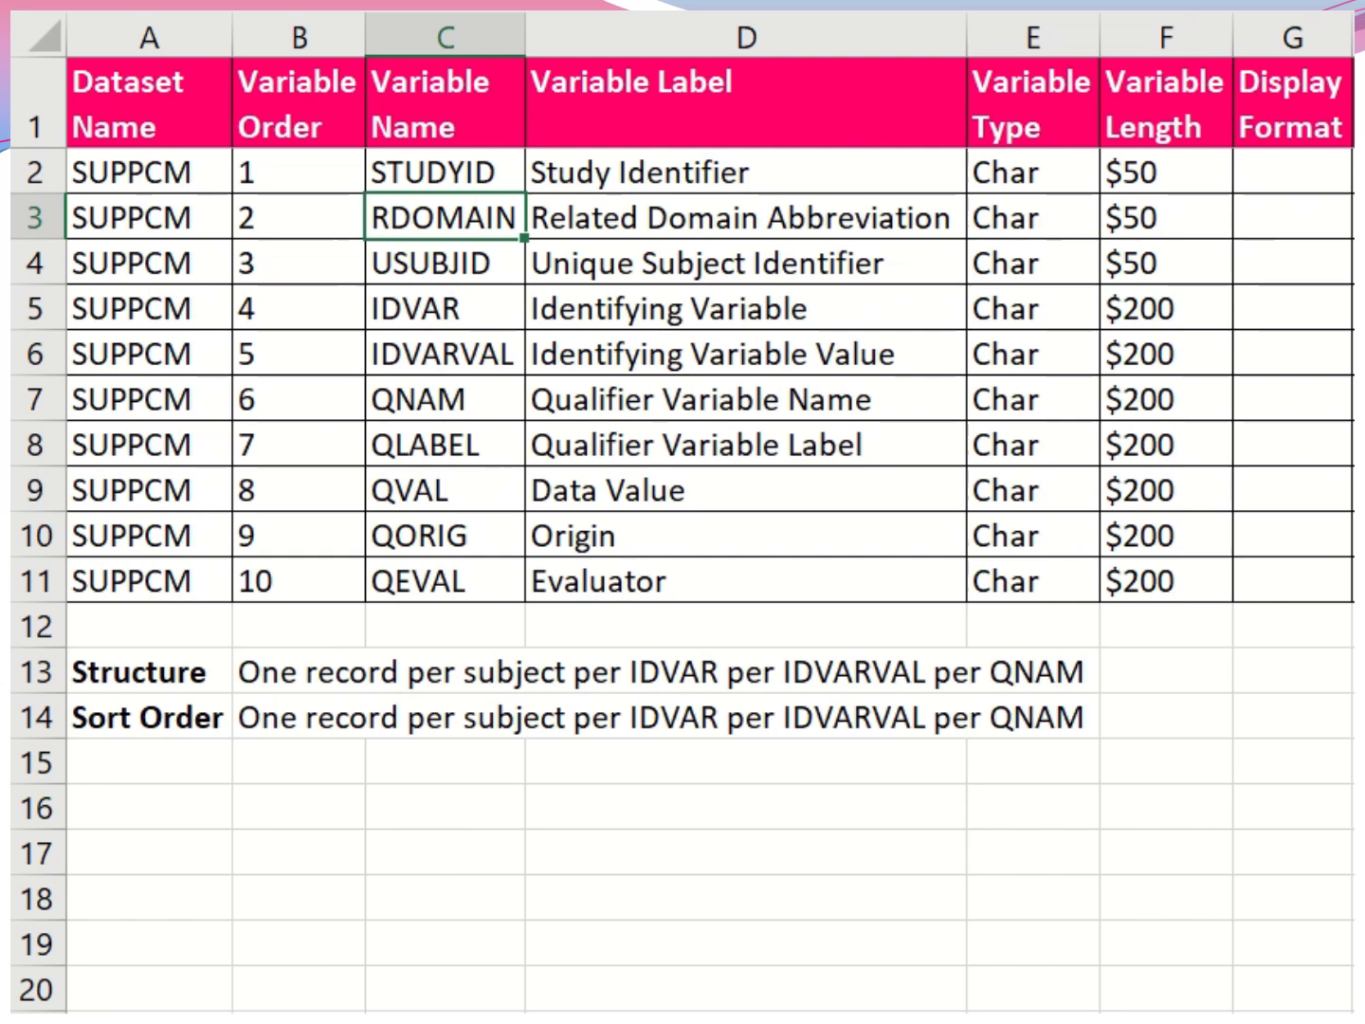
click(444, 263)
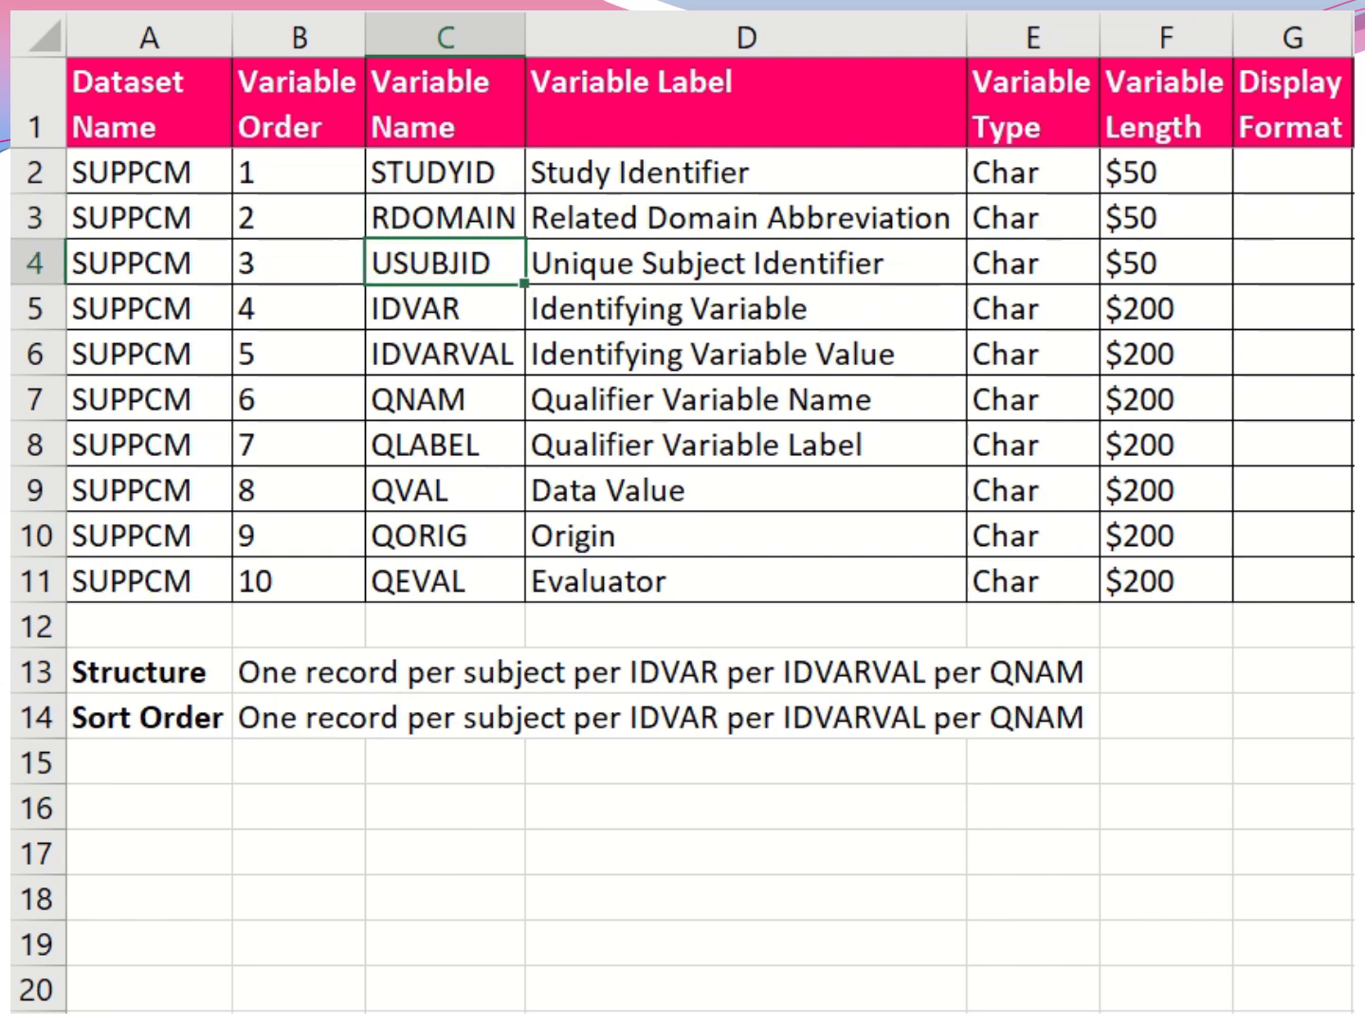
click(444, 309)
click(443, 355)
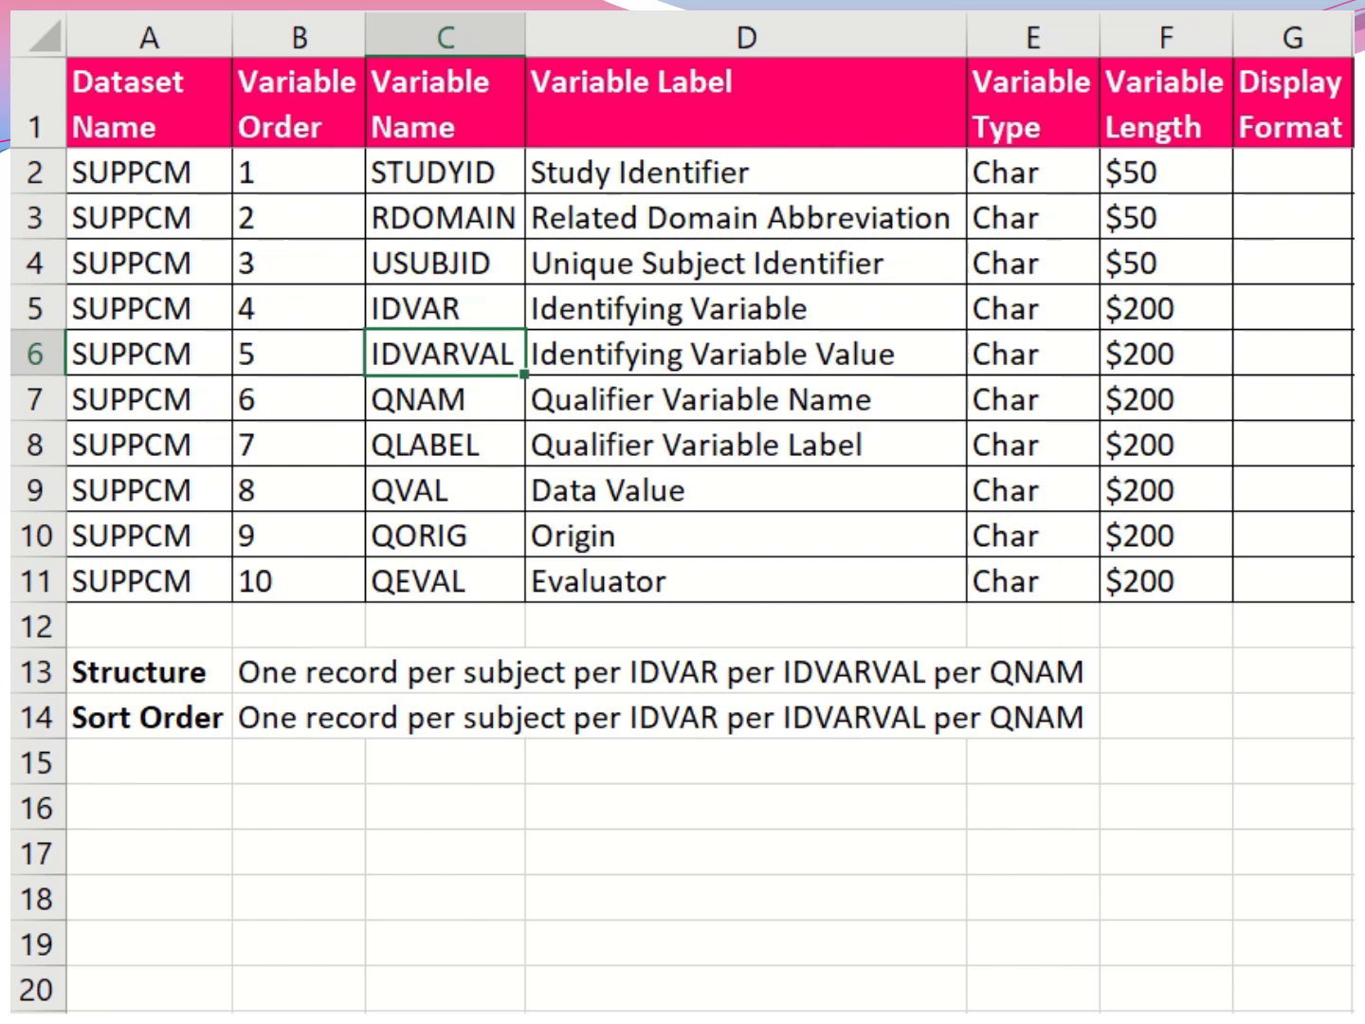
click(444, 399)
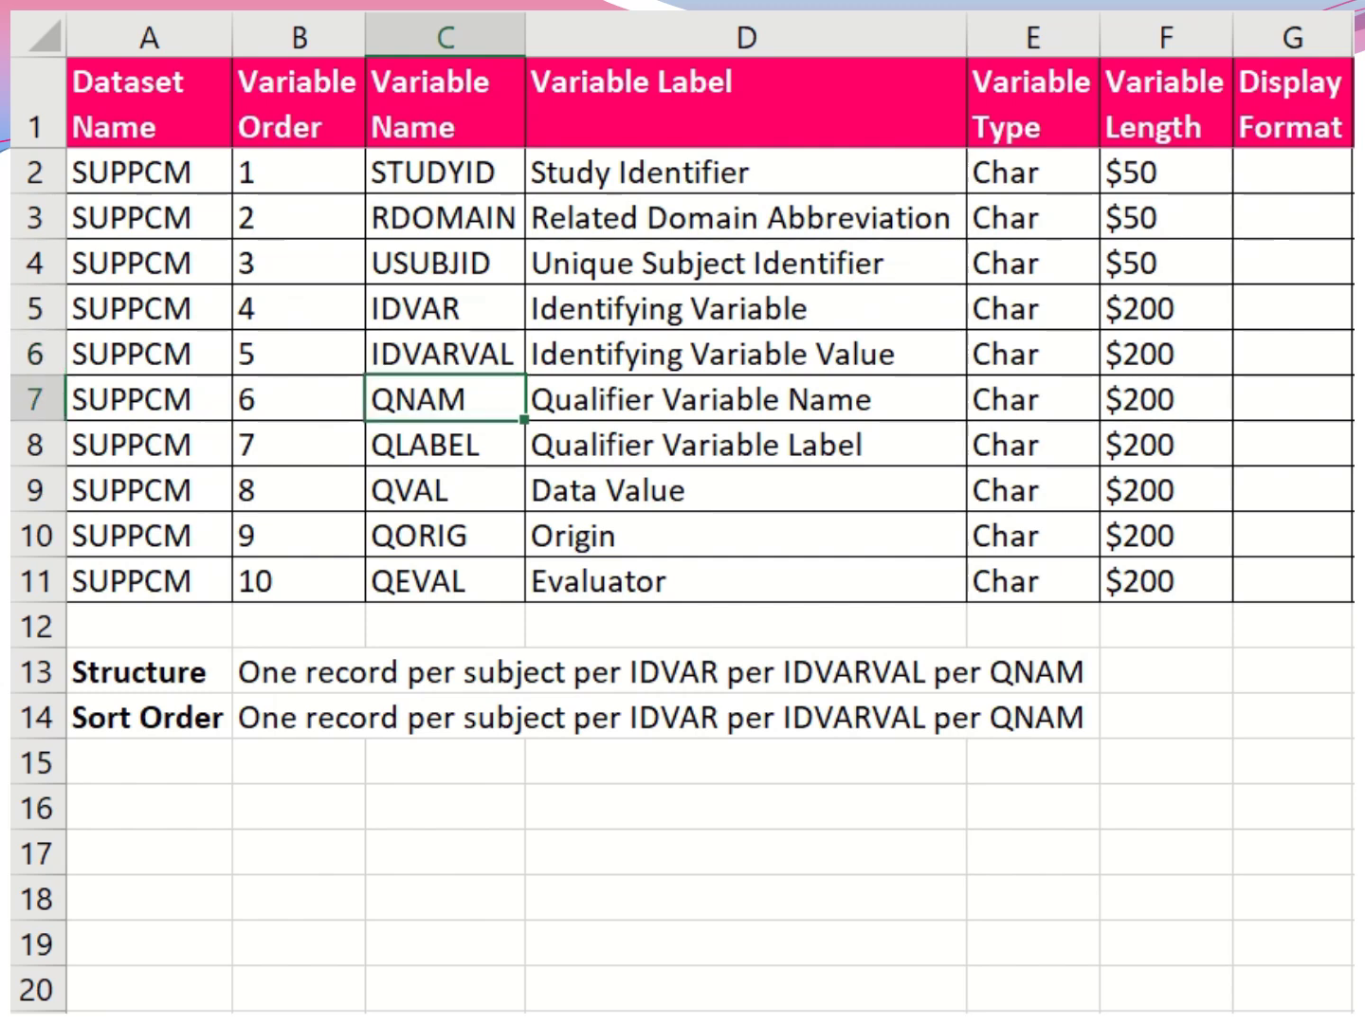
click(444, 444)
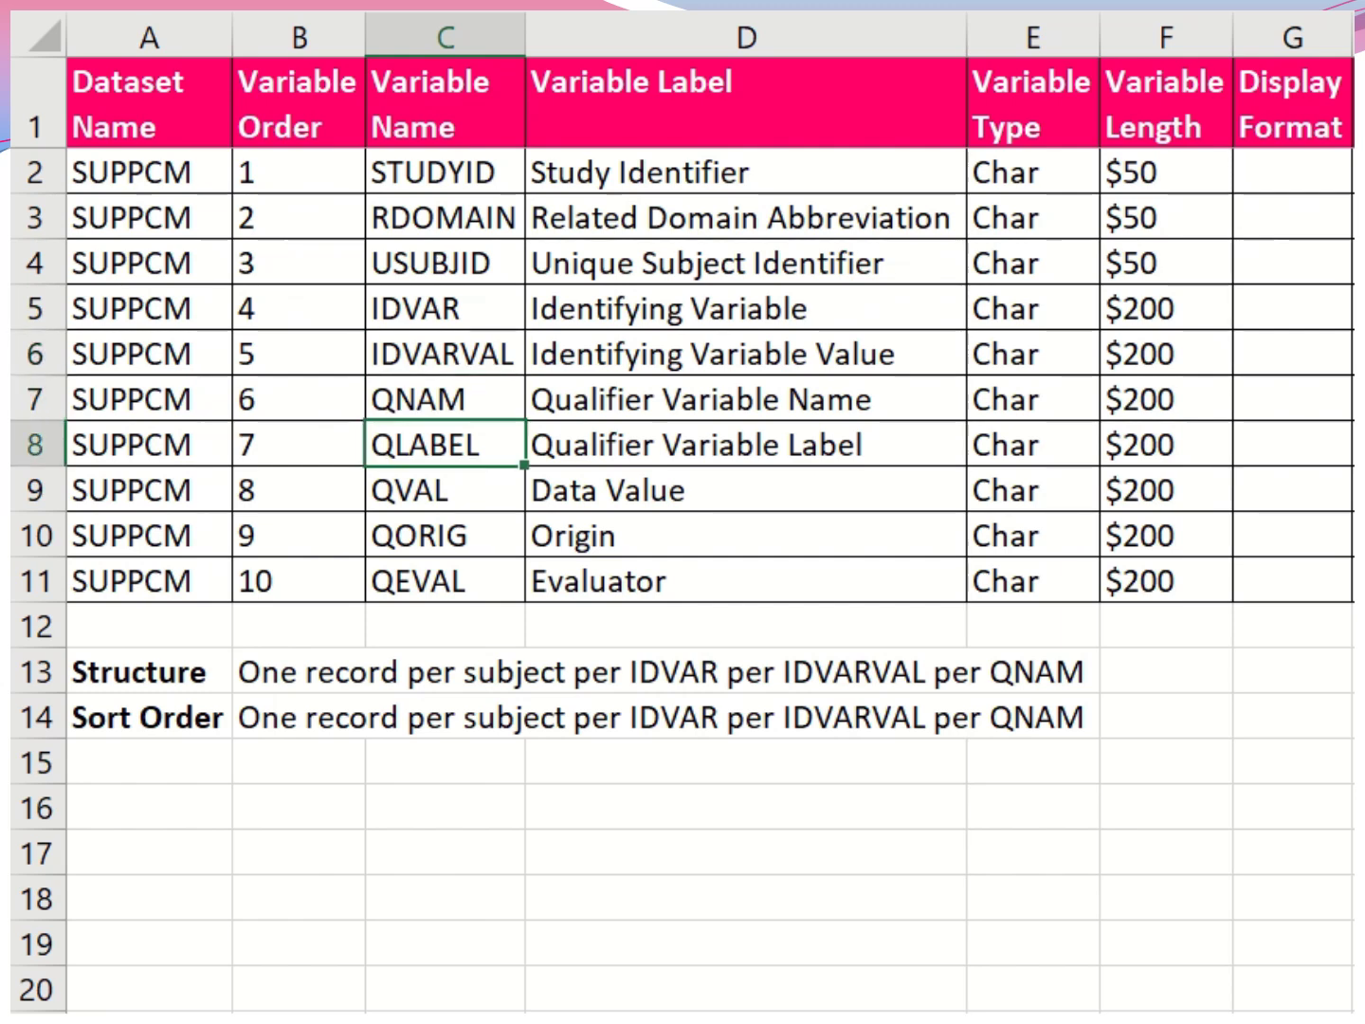
click(443, 491)
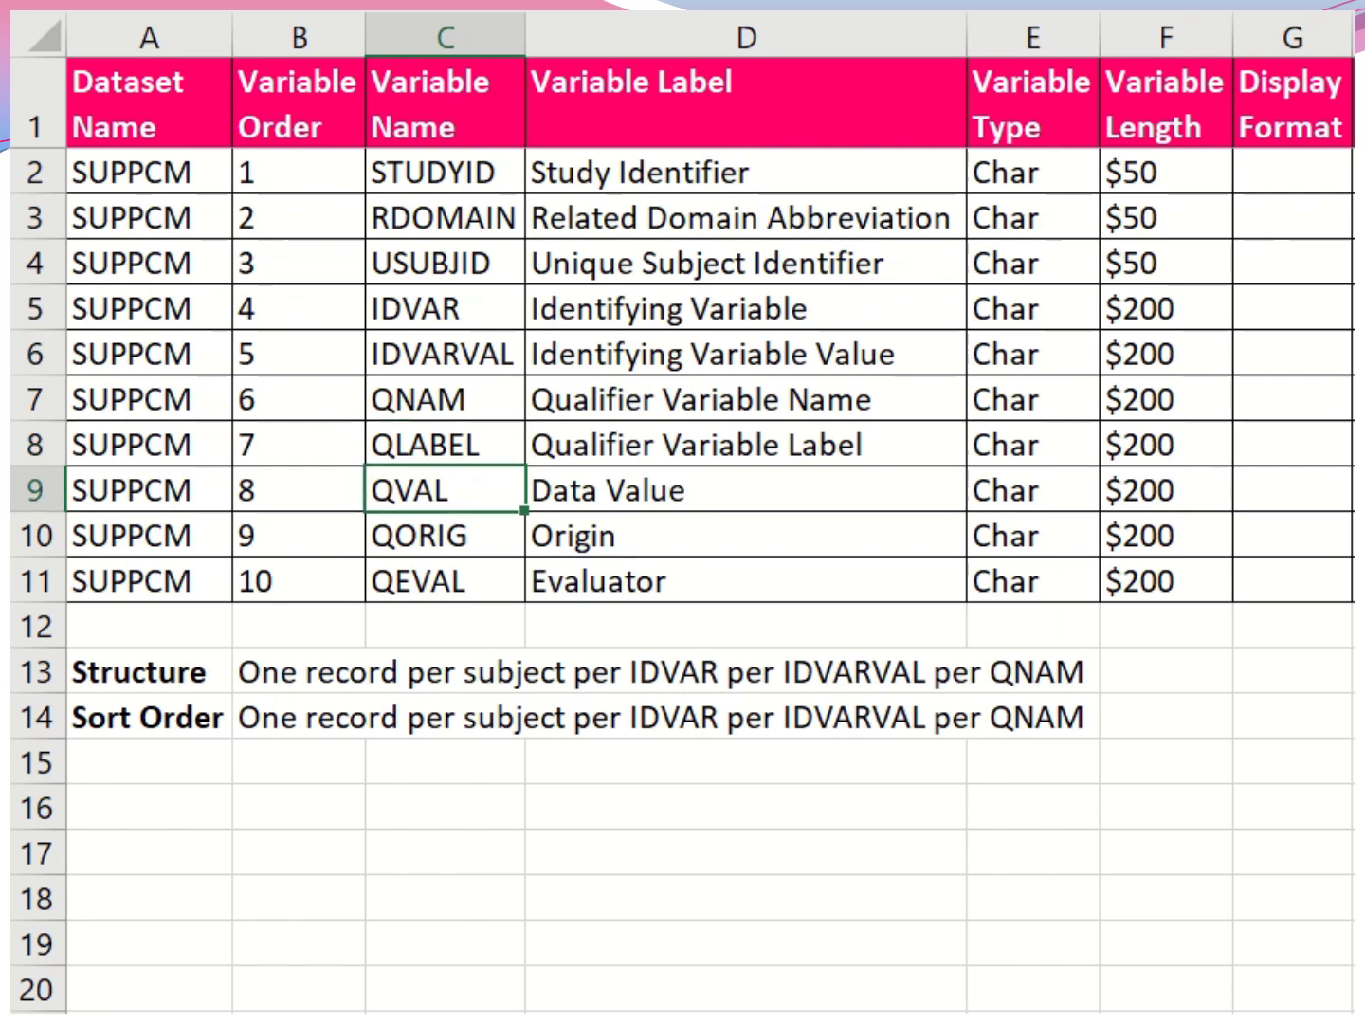
click(444, 535)
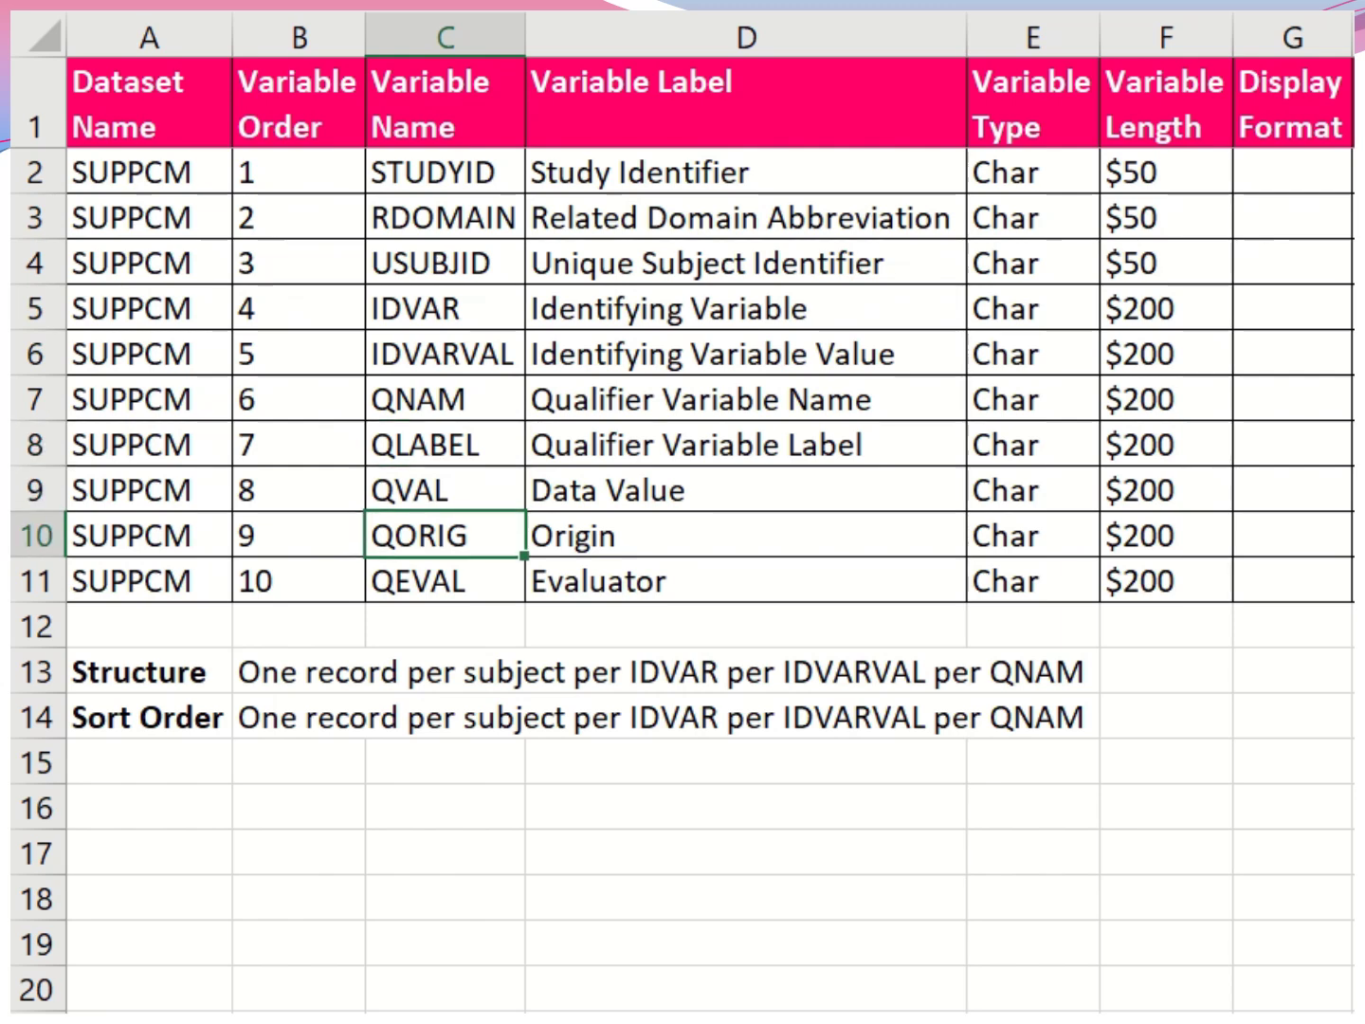
click(443, 580)
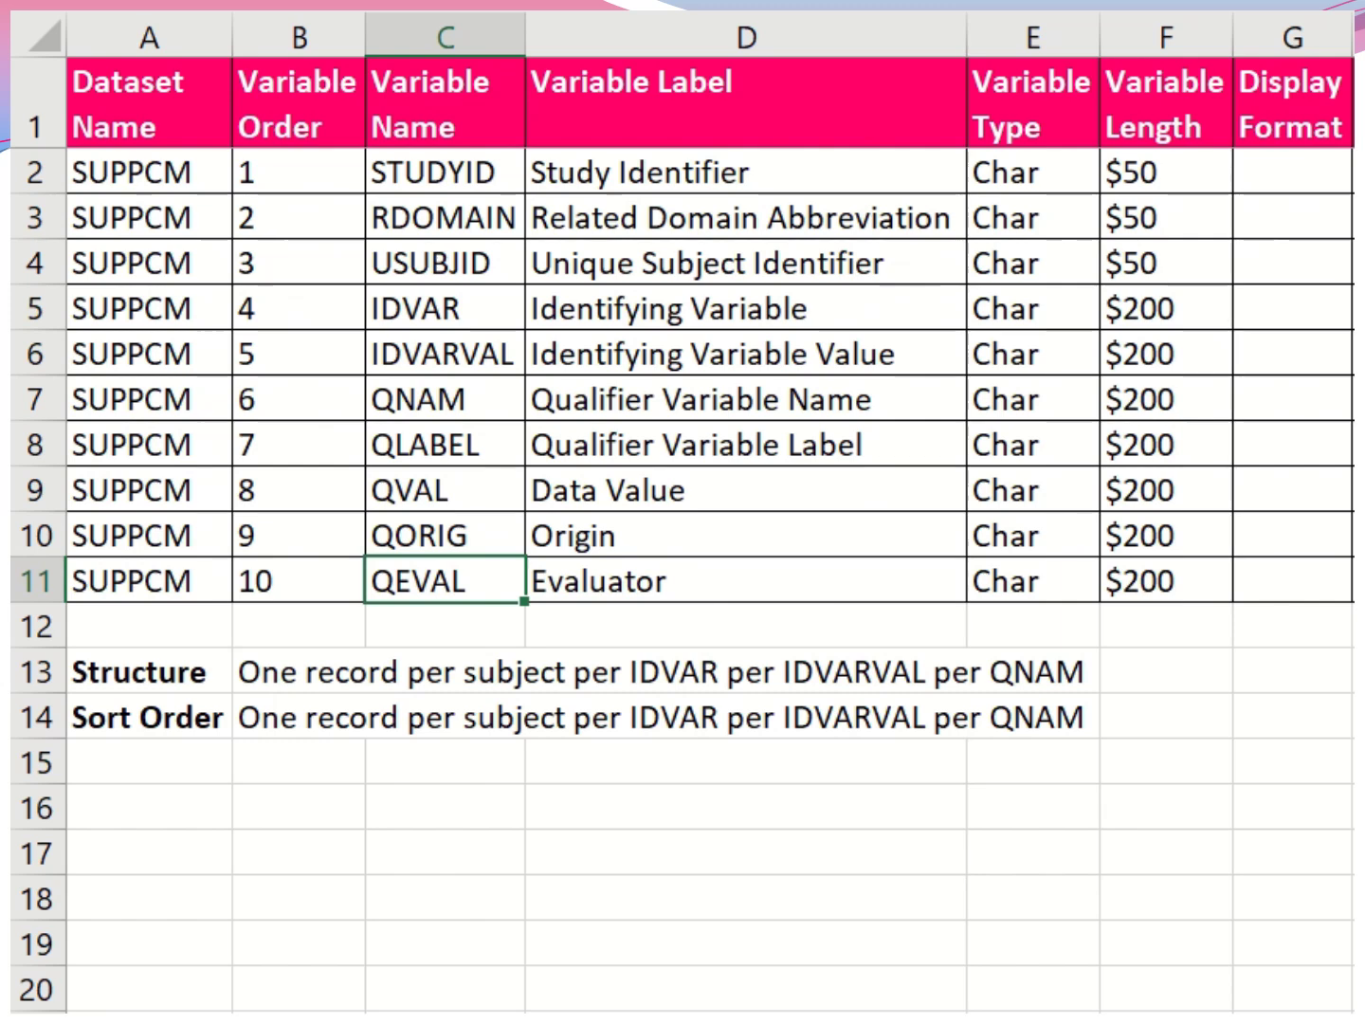
- Review the SUPPCM Variable Label, Variable Type and Variable Length columns, including the length of STUDYID
click(710, 25)
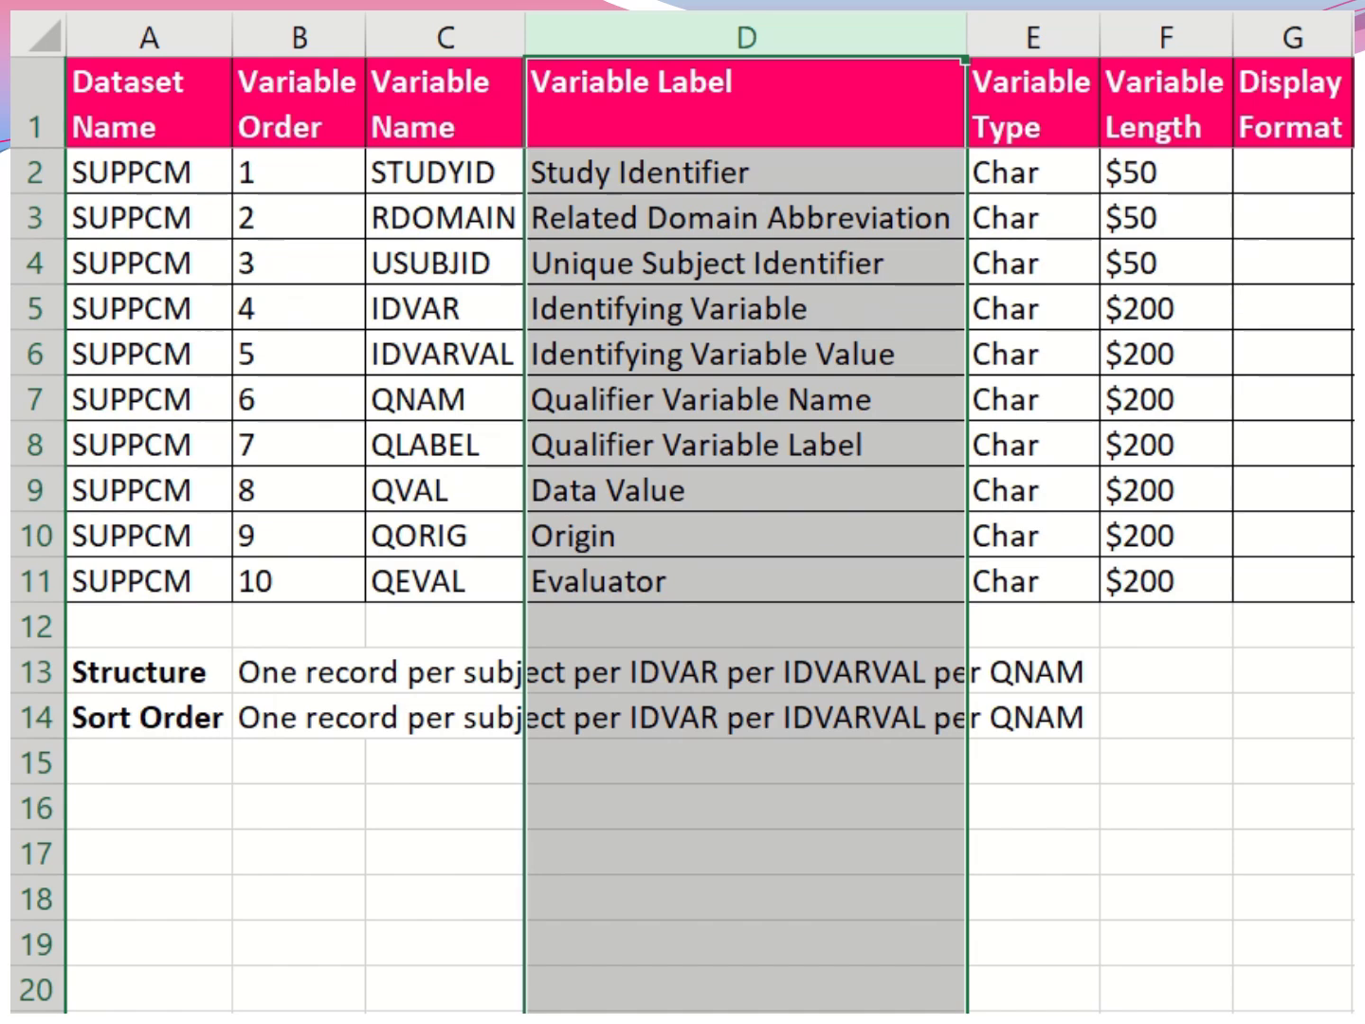
scroll(703, 66, right, 3)
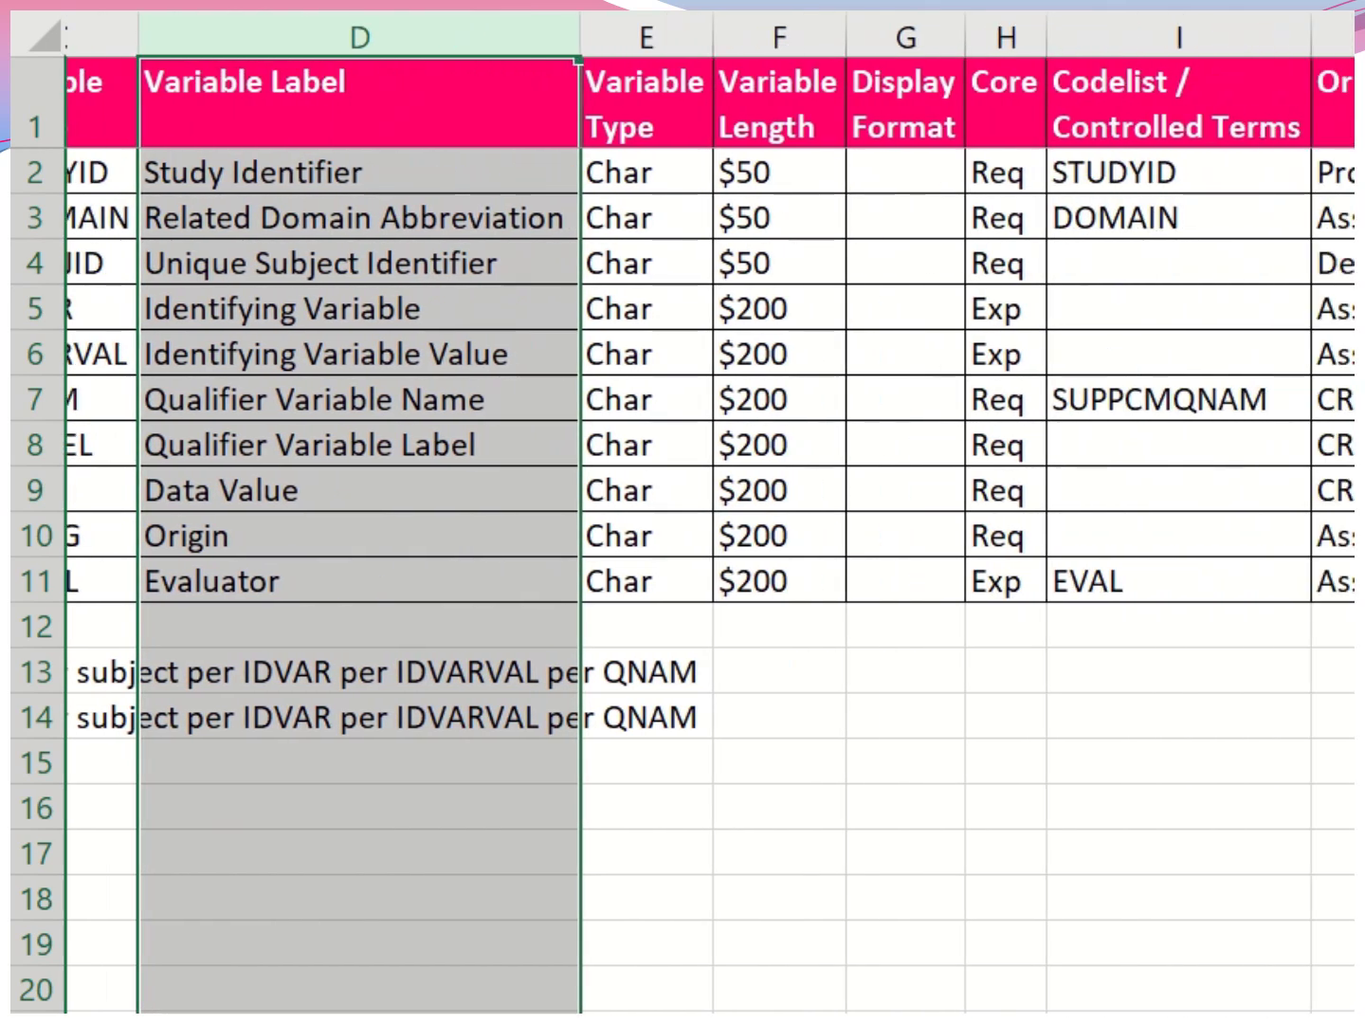
click(589, 36)
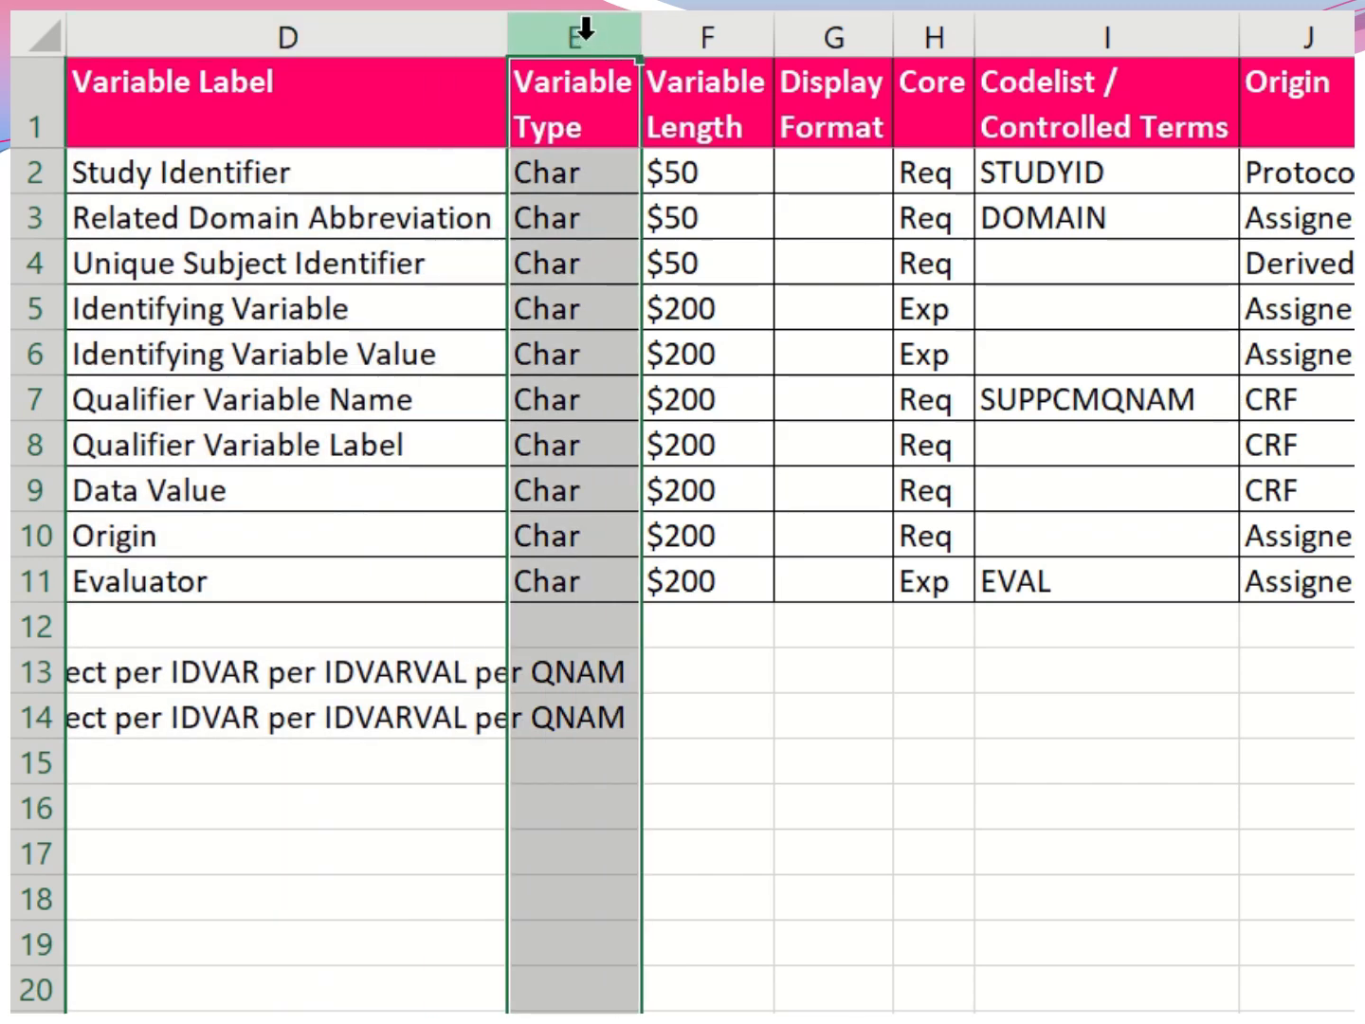
click(693, 37)
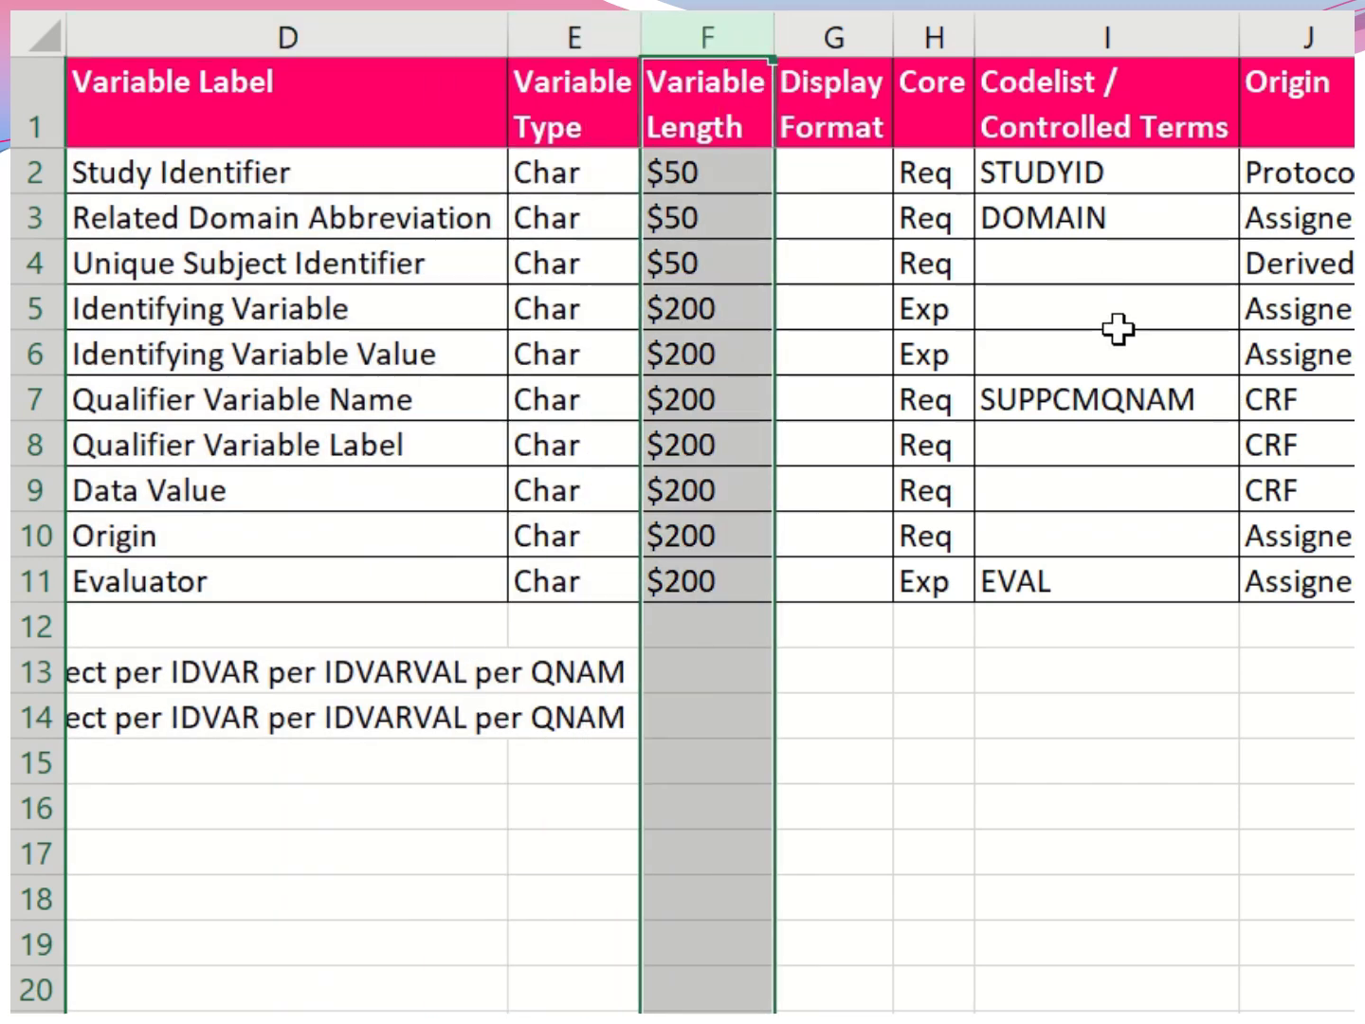
click(600, 36)
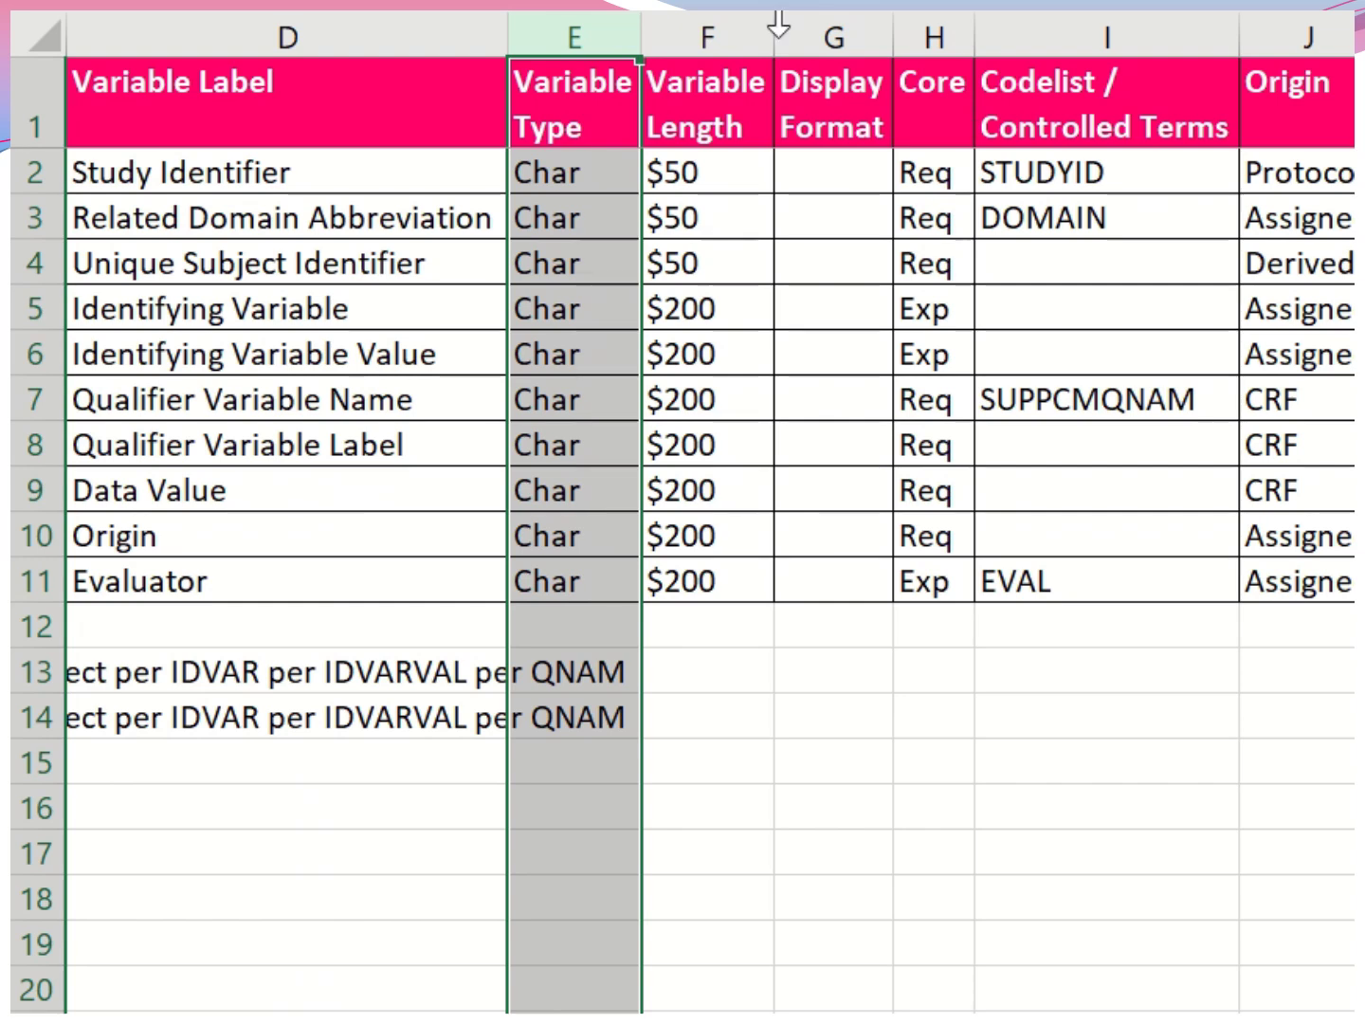
click(735, 24)
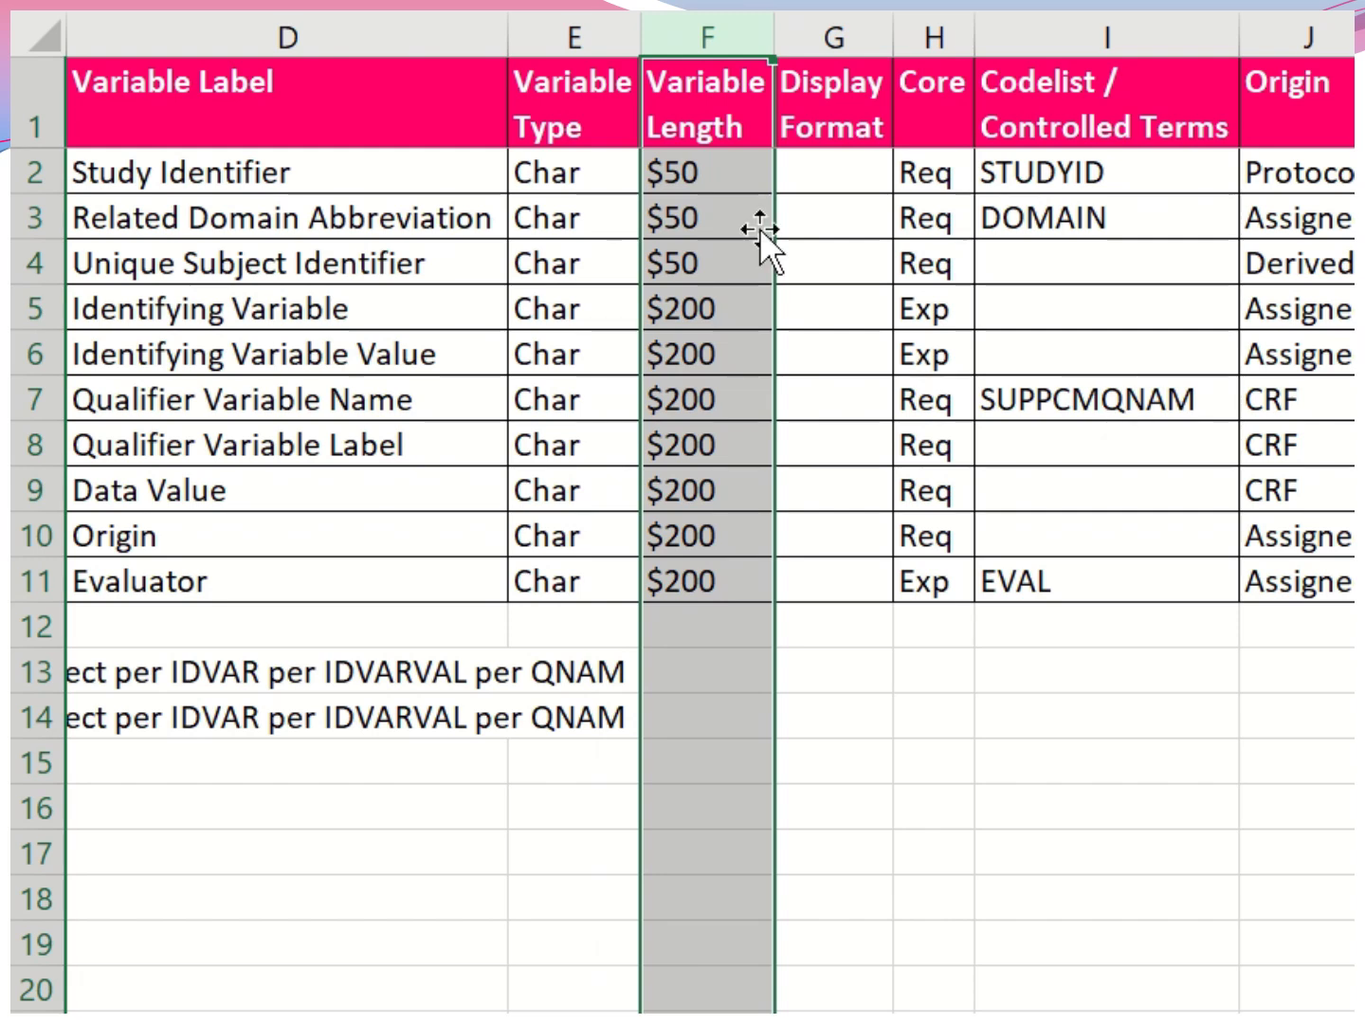
click(736, 169)
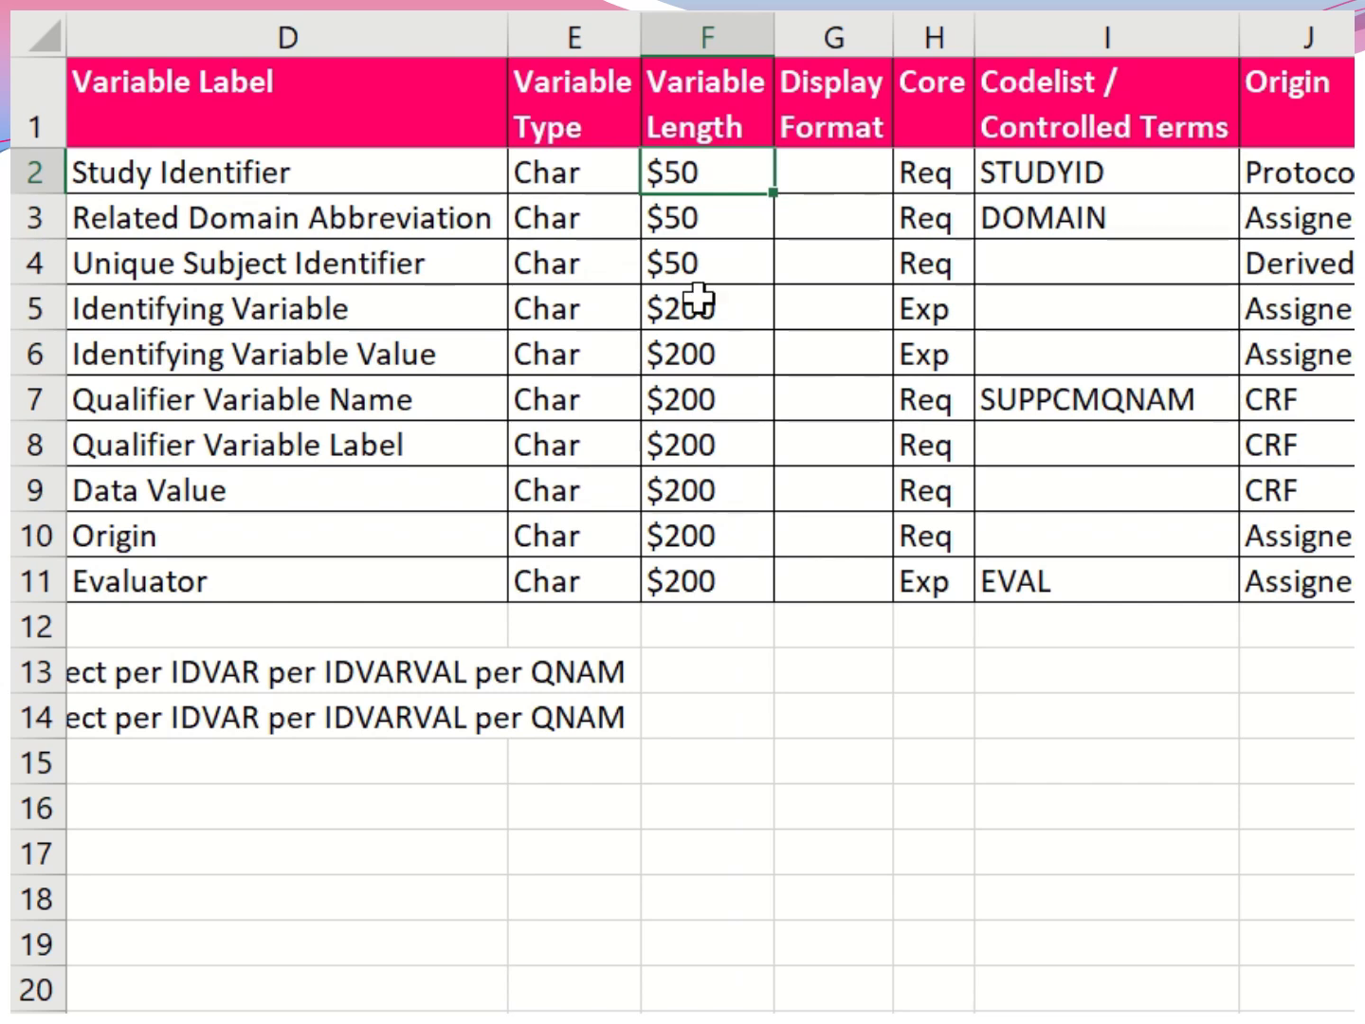
- Try variable lengths of $100 and $60 for Unique Subject Identifier, and set it back to $50
click(719, 258)
double_click(723, 262)
key(BackSpace)
key(BackSpace)
text(100)
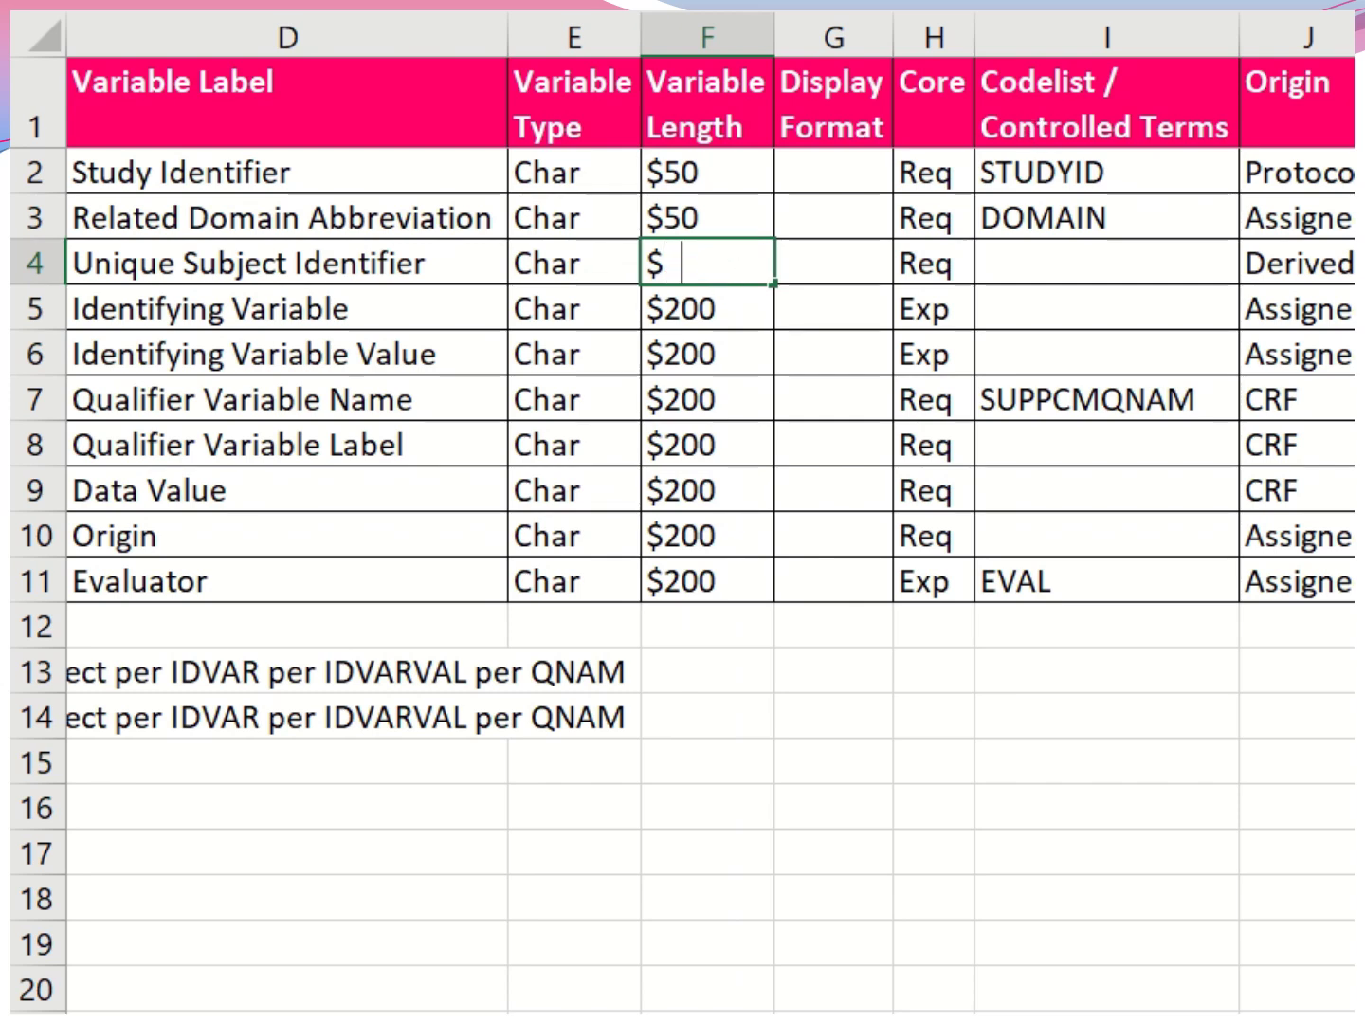
key(BackSpace)
key(BackSpace)
key(BackSpace)
text(60)
key(BackSpace)
key(BackSpace)
text(50)
key(Return)
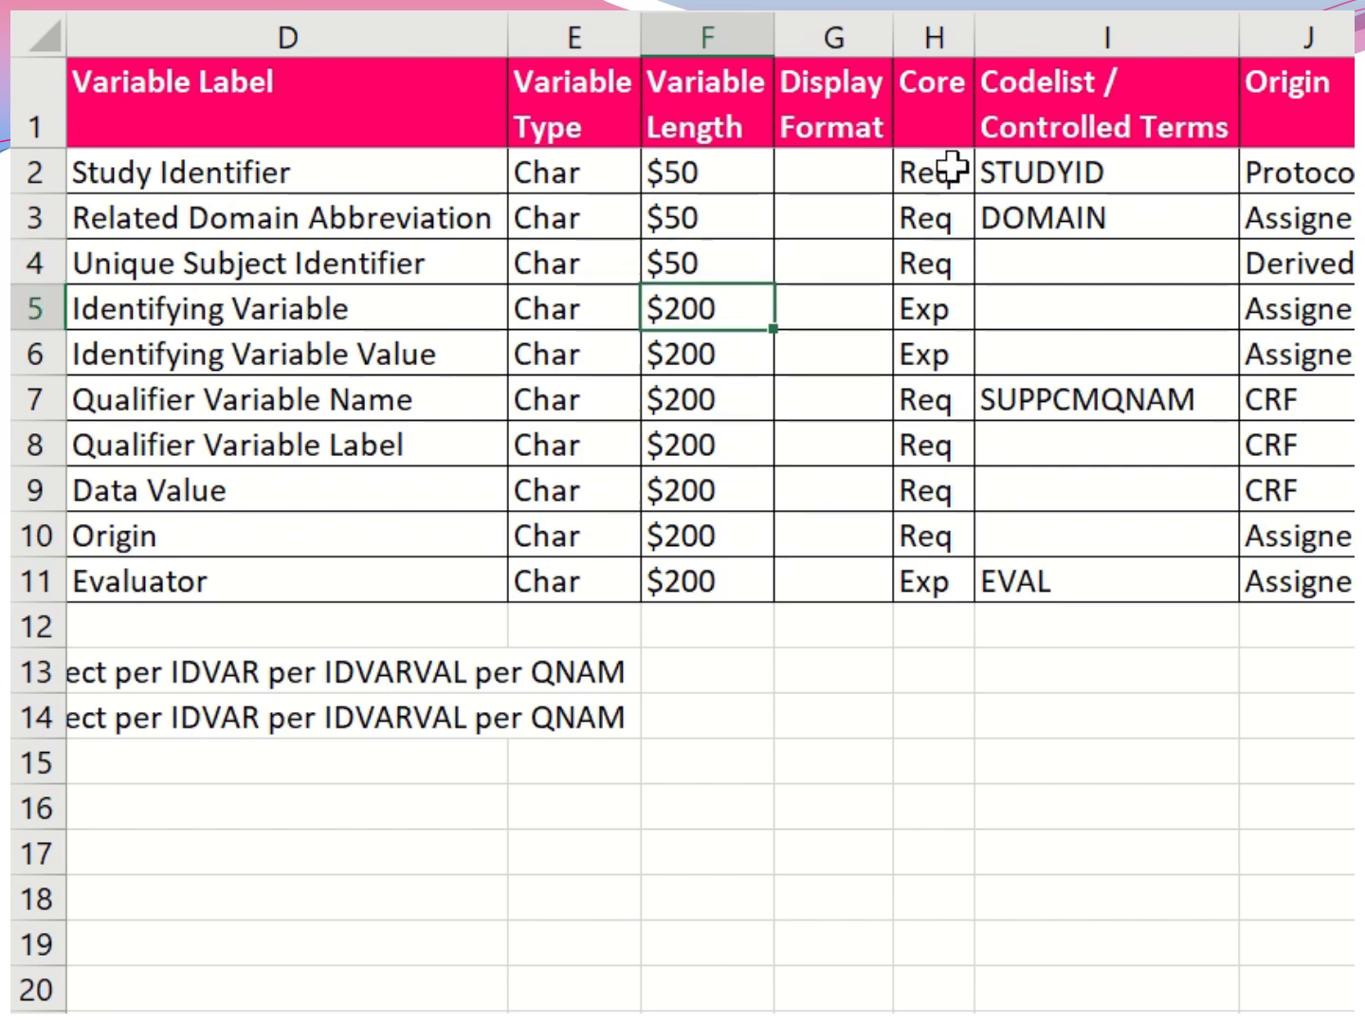
- Review the Core column and highlight the codelist entries STUDYID, DOMAIN, SUPPCMQNAM and EVAL together
click(936, 37)
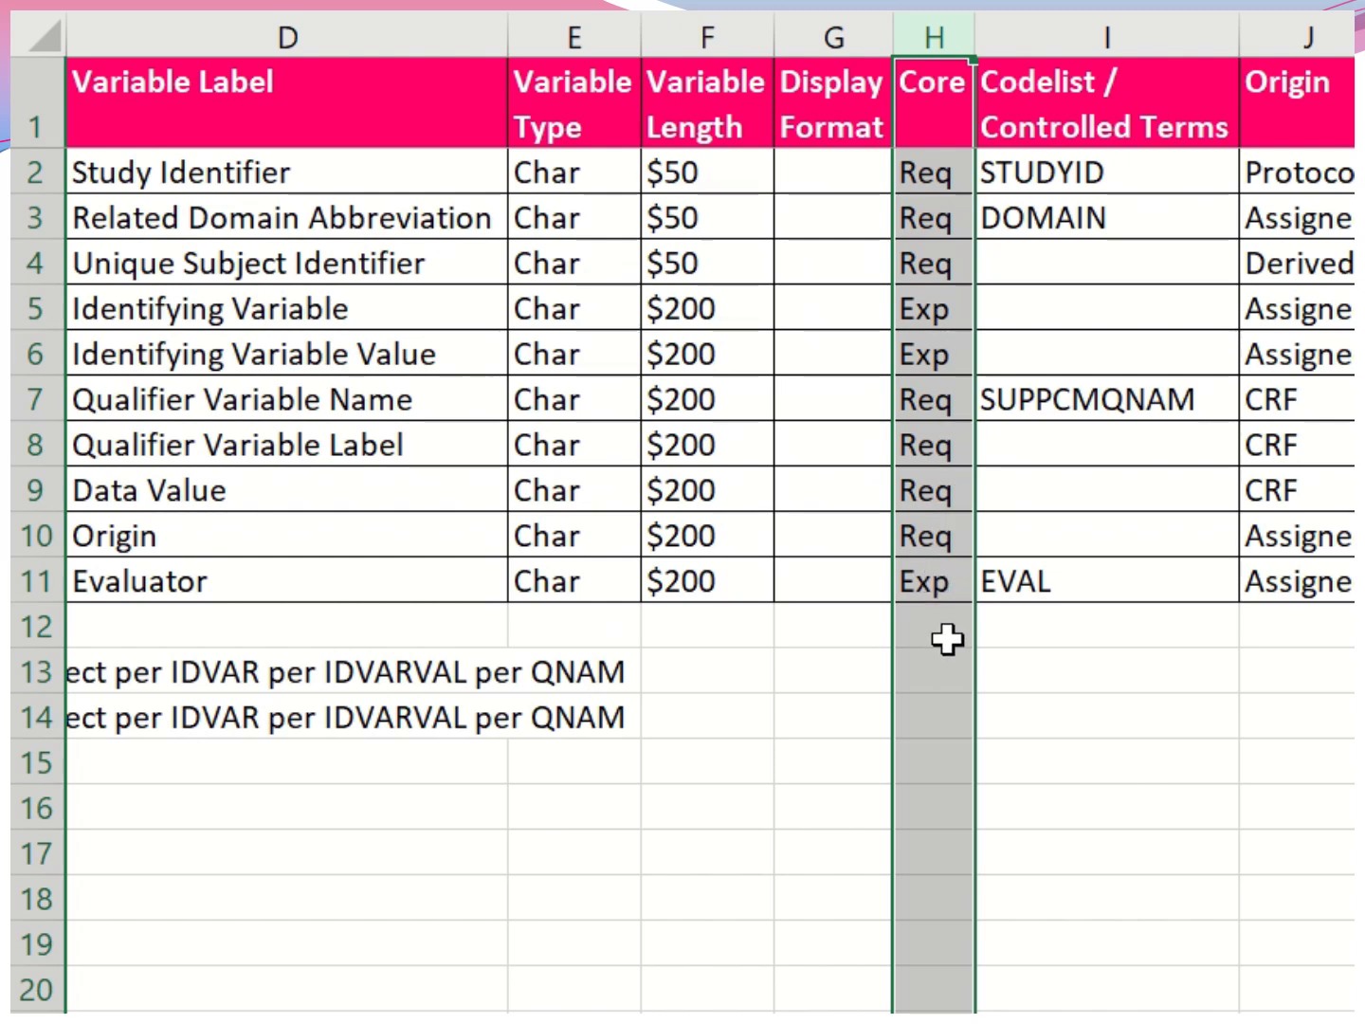
click(1128, 183)
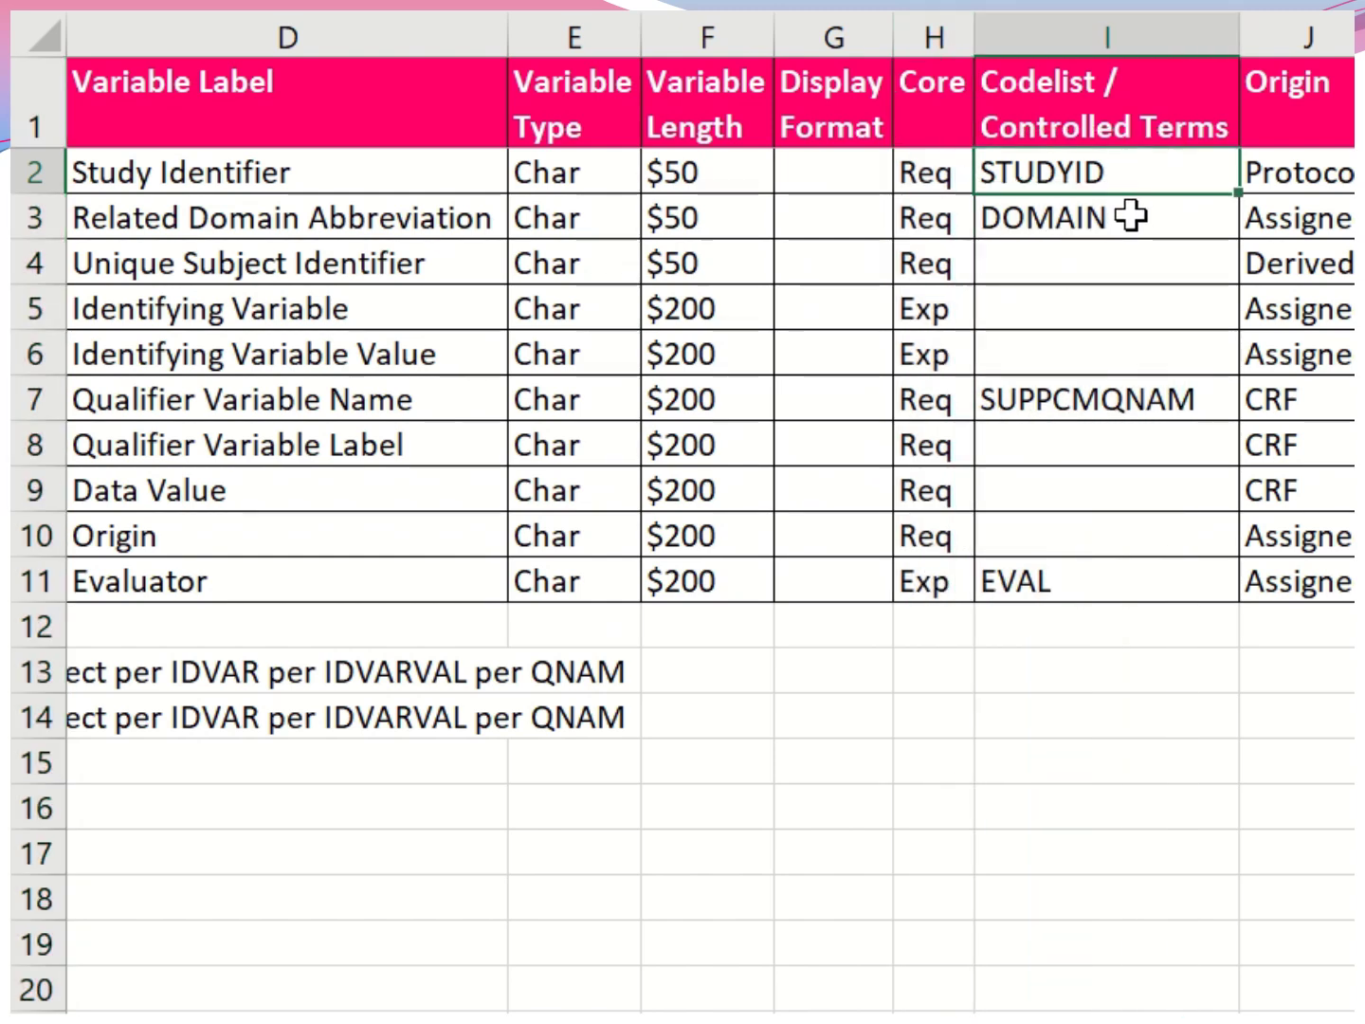
ctrl+click(1131, 216)
ctrl+click(1153, 404)
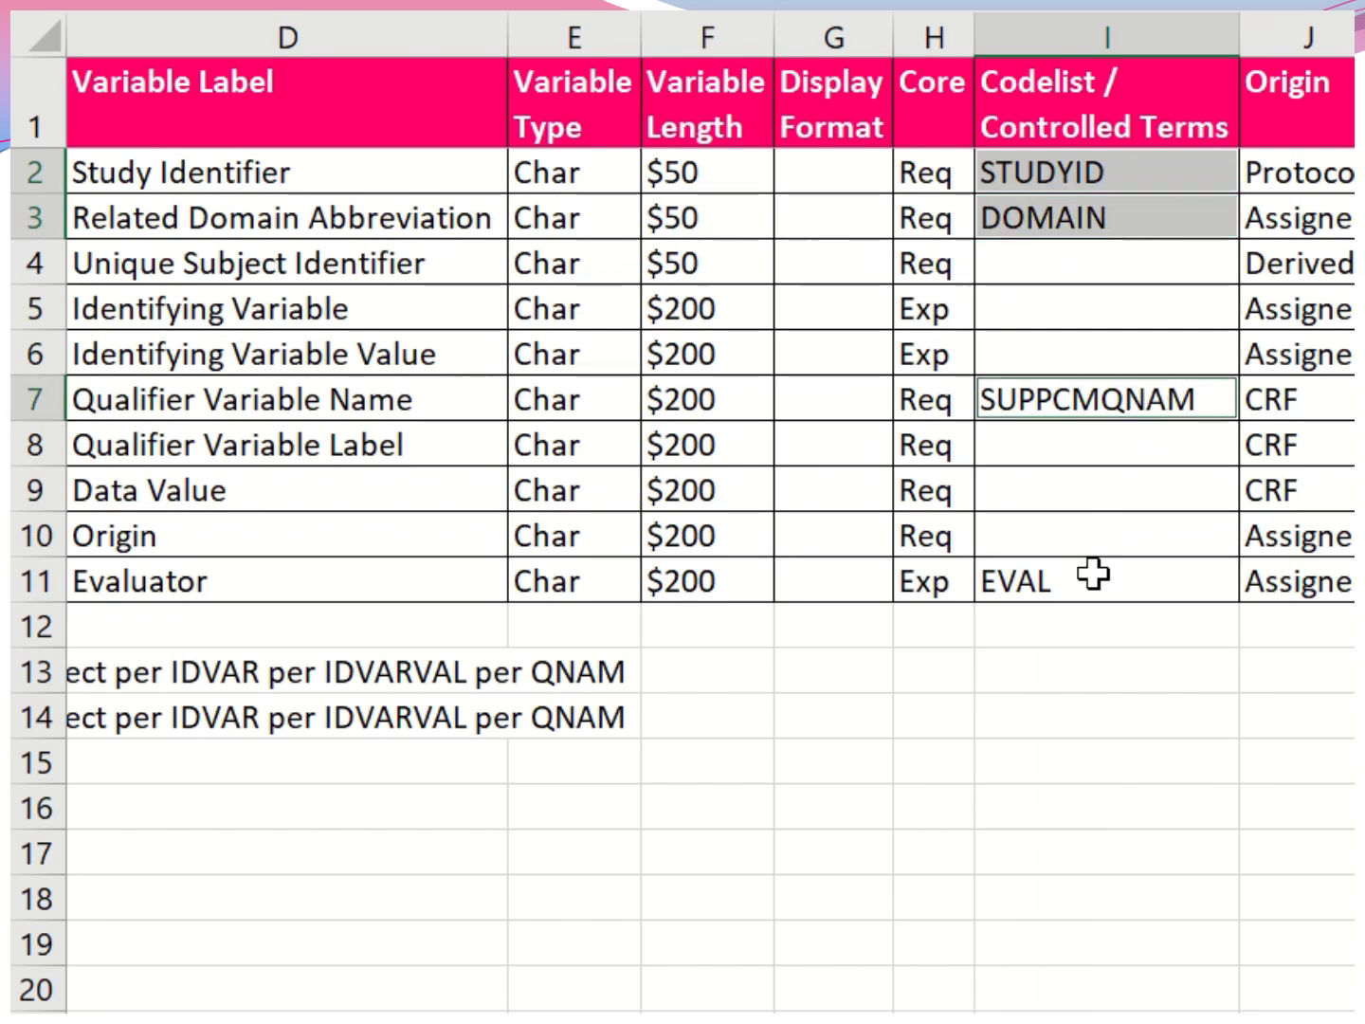
ctrl+click(1095, 575)
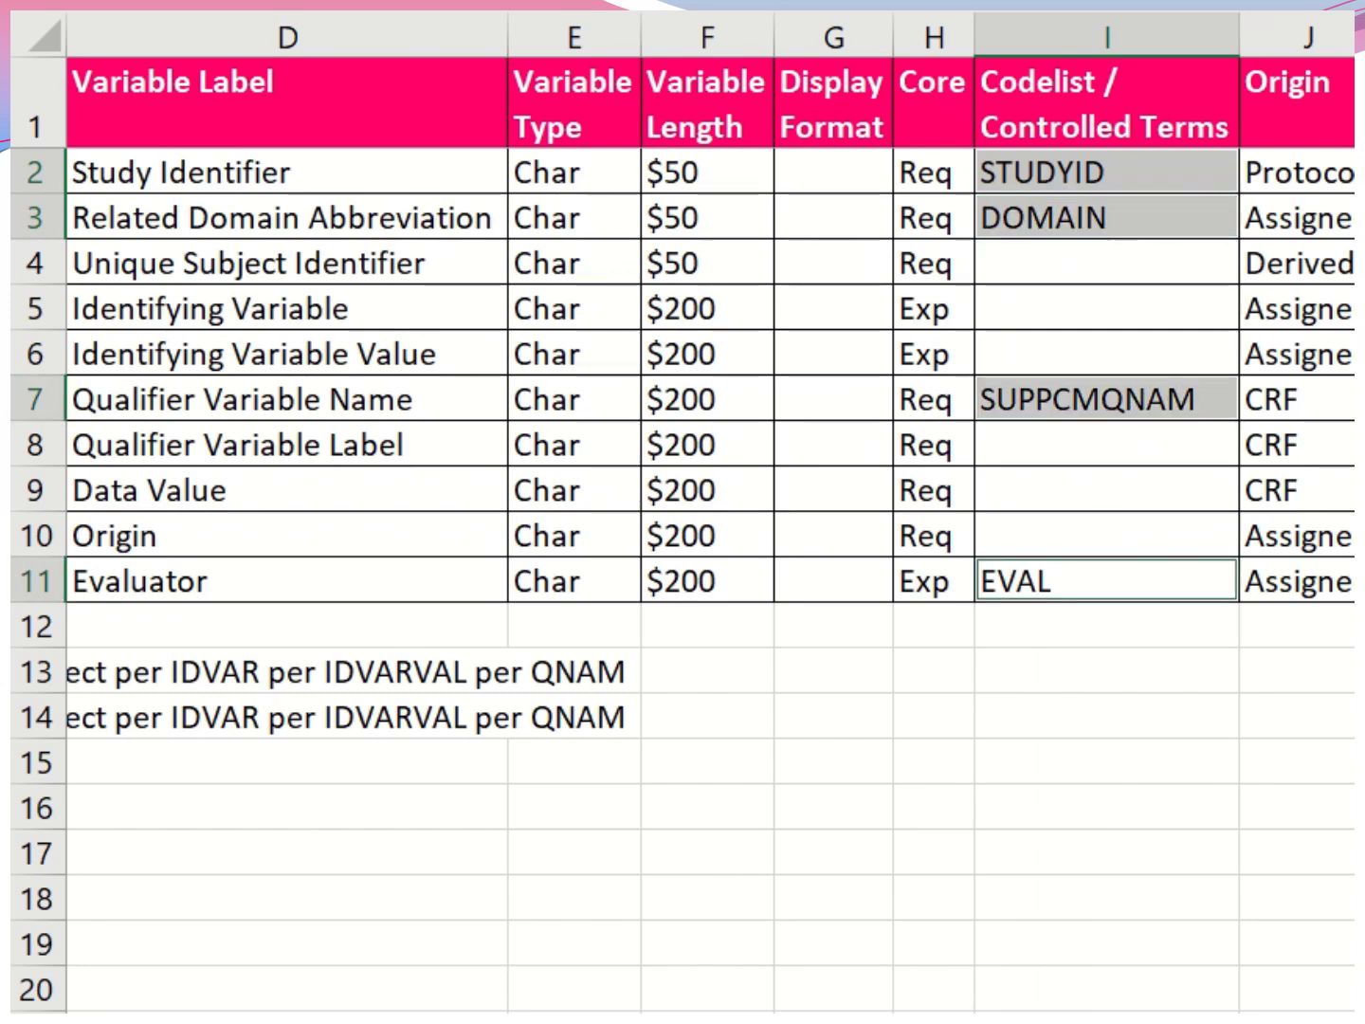
- Examine the origin and source/derivation of the USUBJID, RDOMAIN and STUDYID rows, highlighting each row in turn
scroll(711, 513, right, 2)
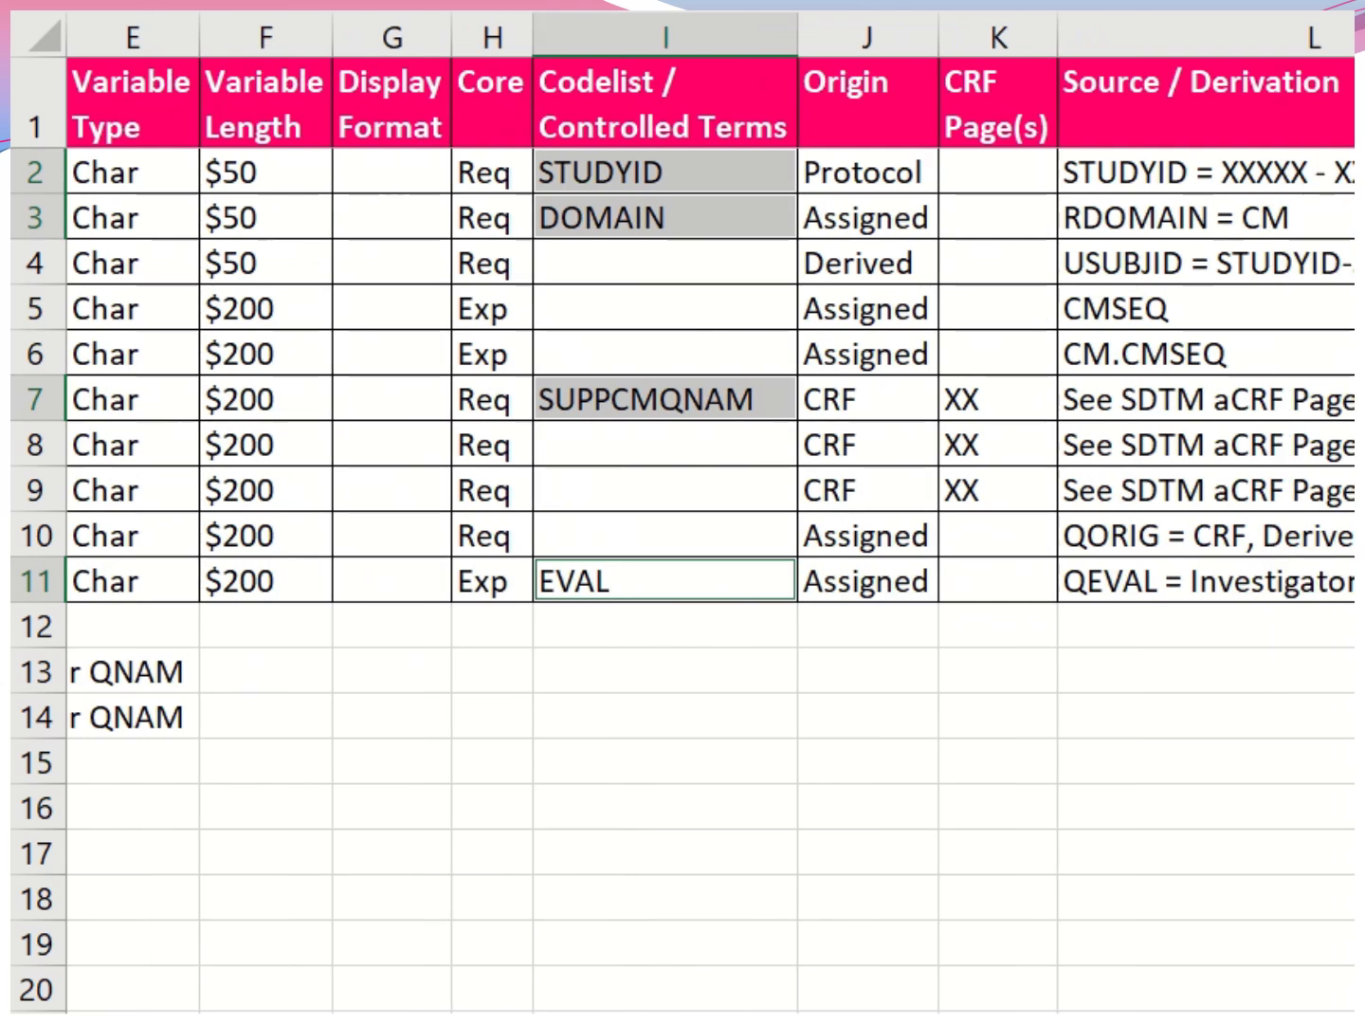
scroll(816, 301, right, 3)
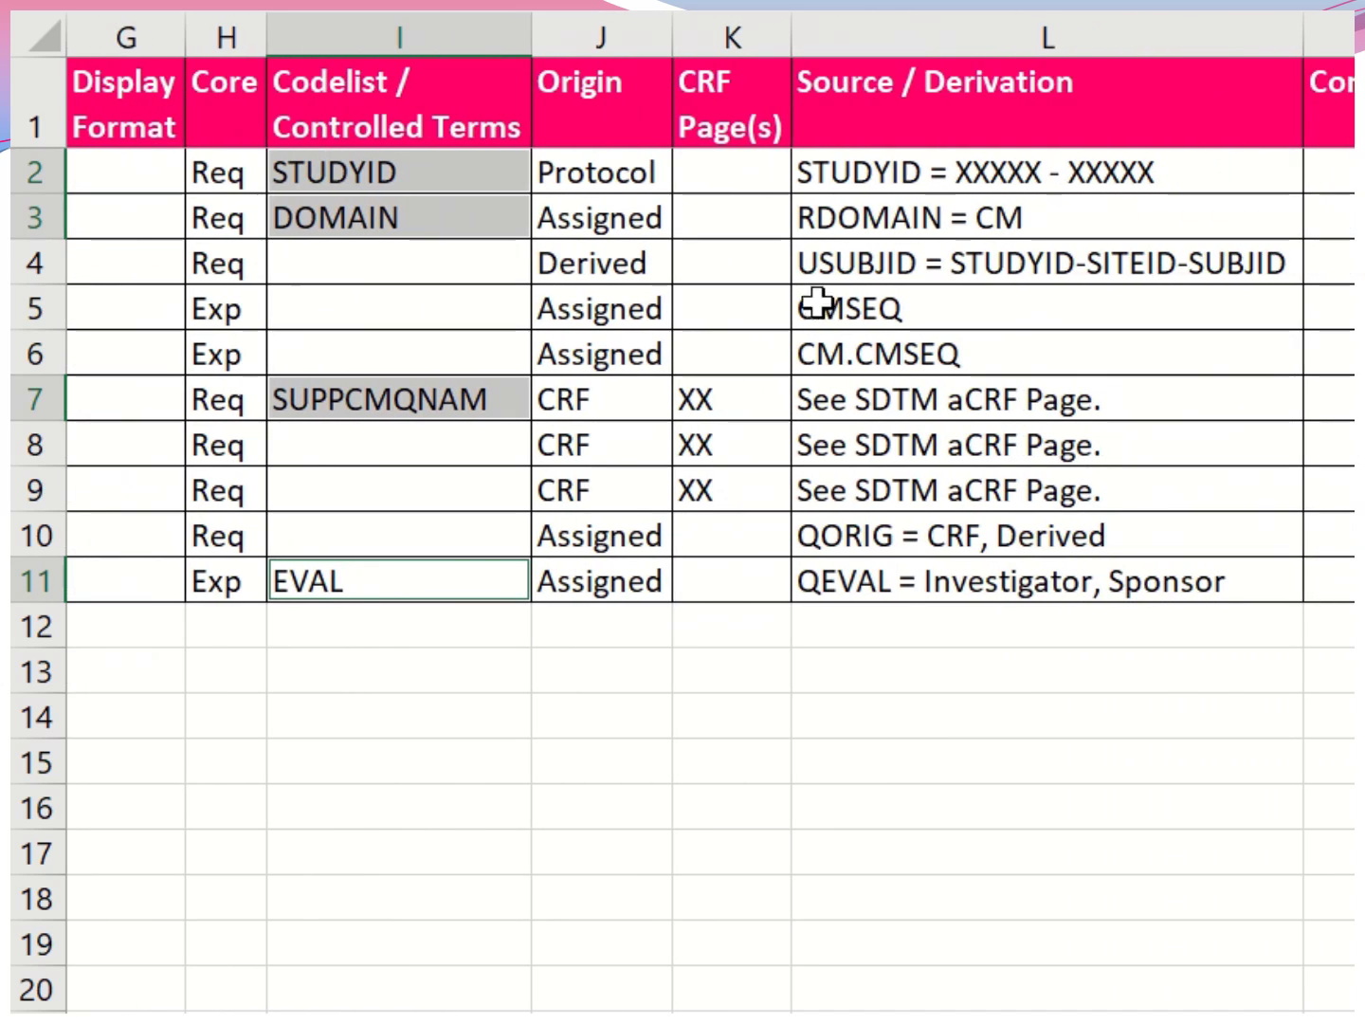
click(664, 218)
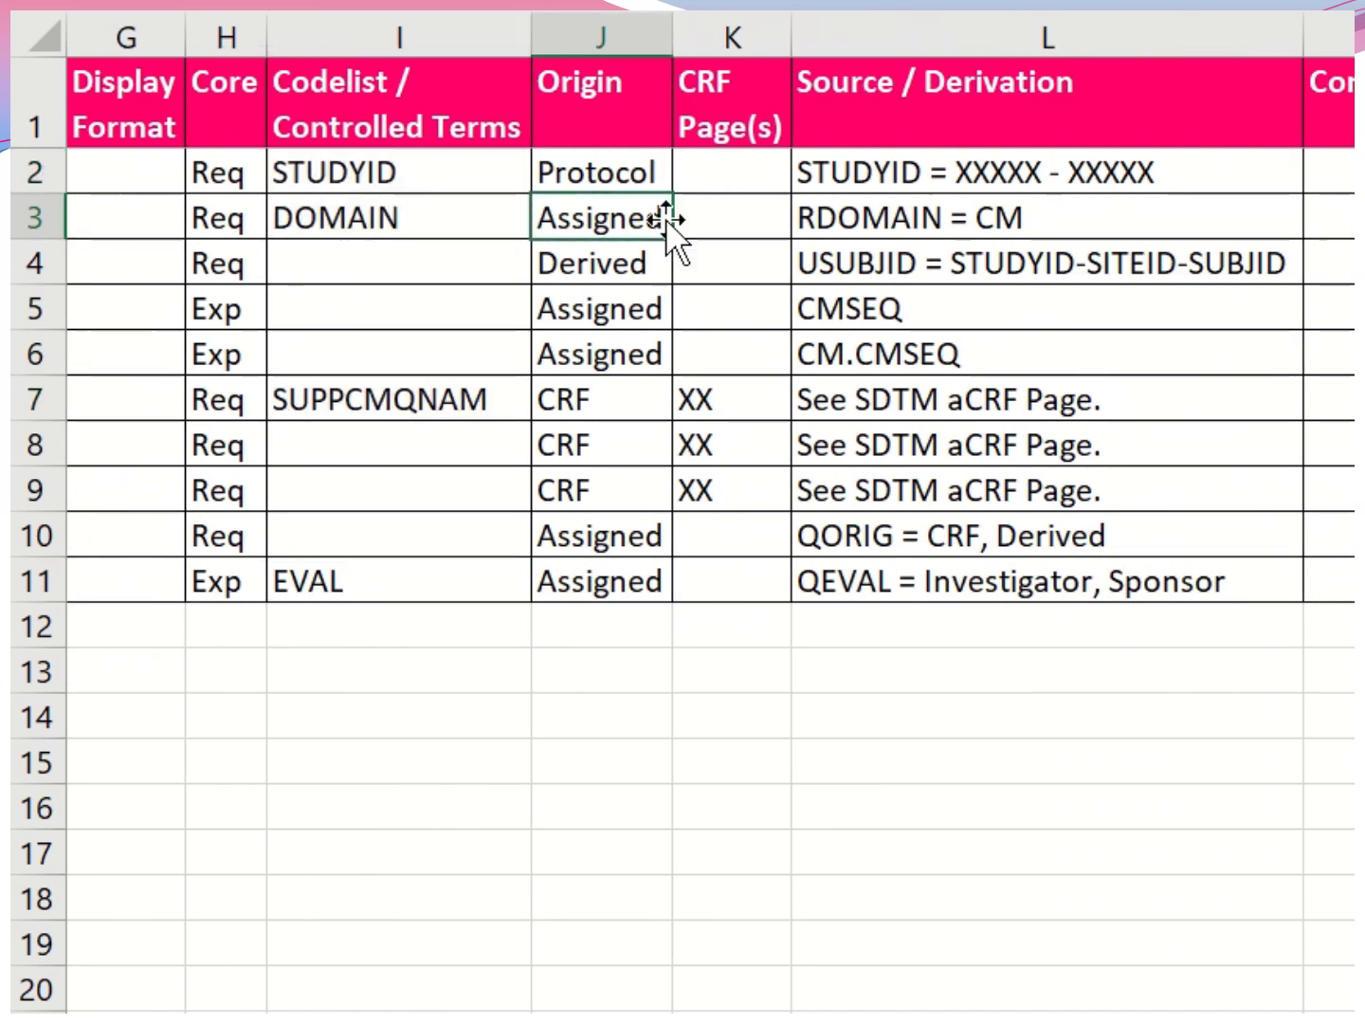
click(658, 262)
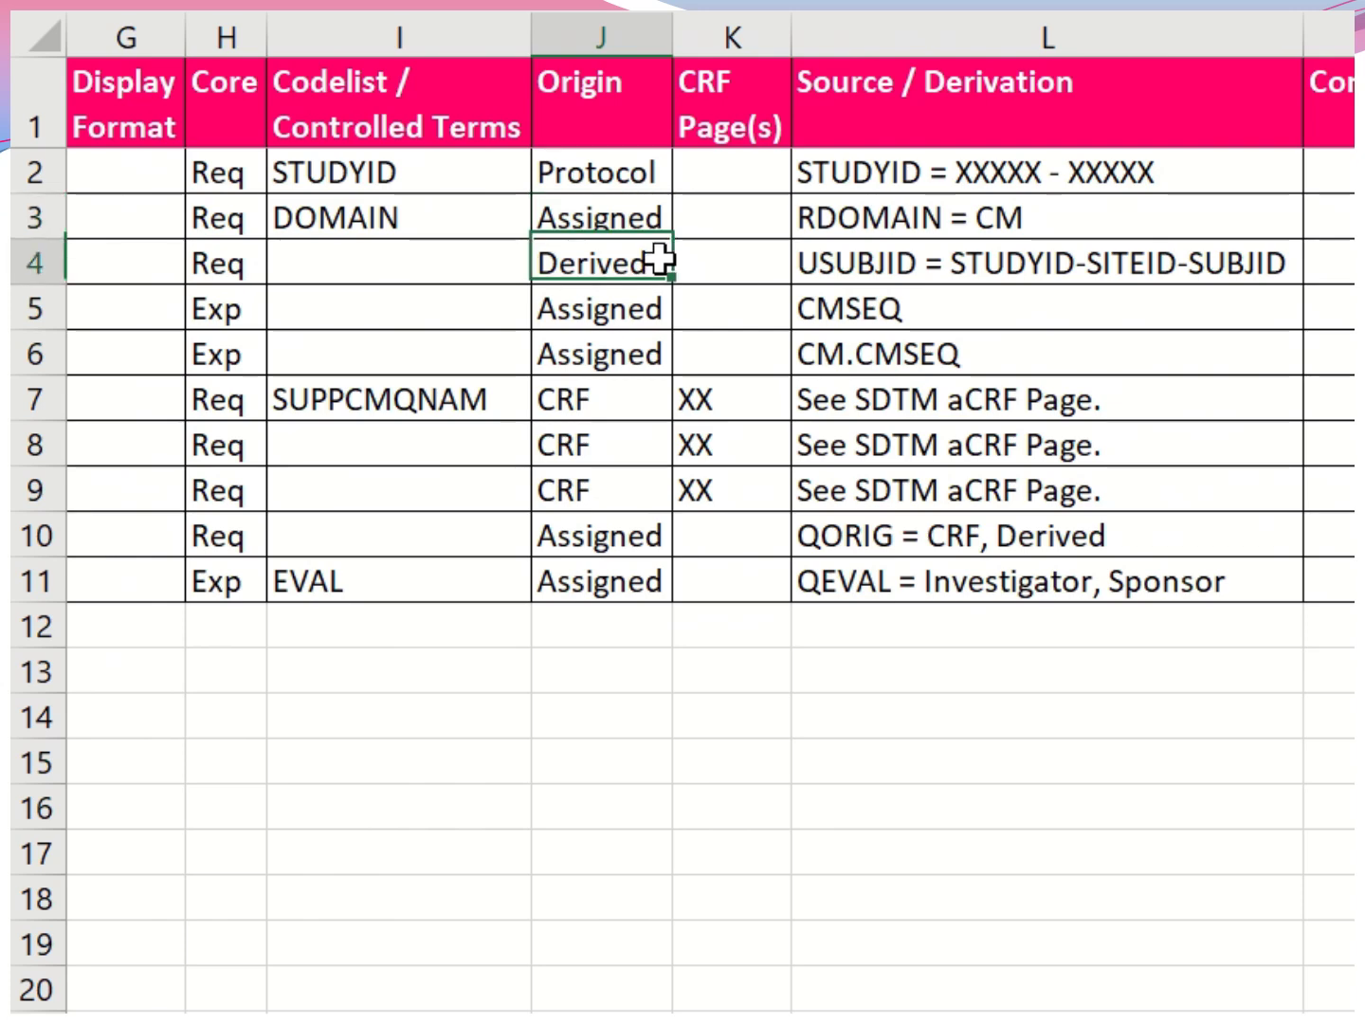
click(38, 257)
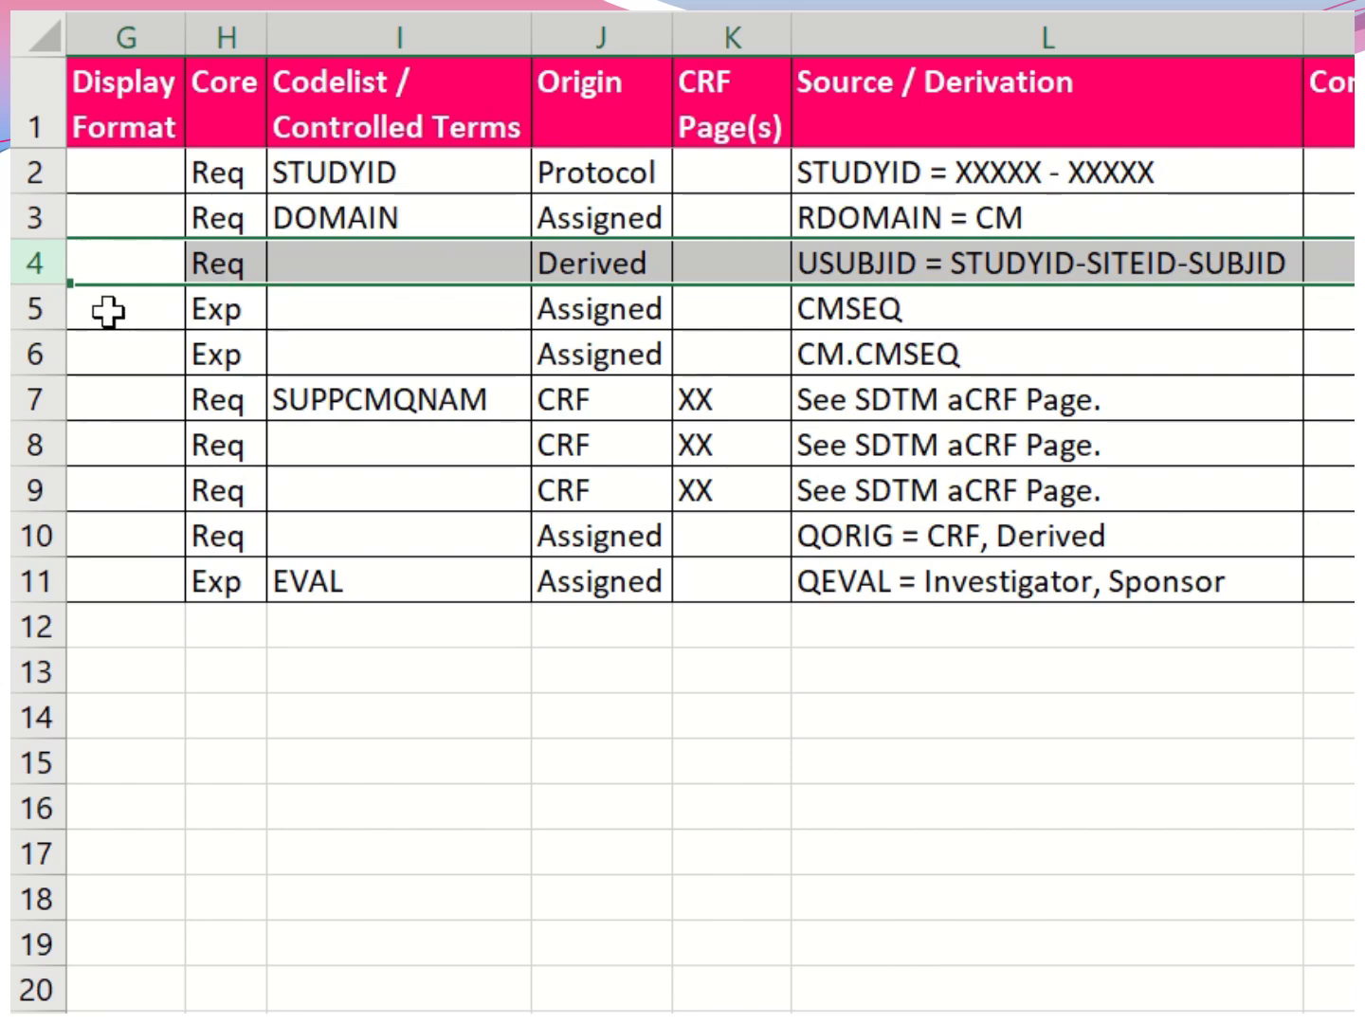
click(27, 223)
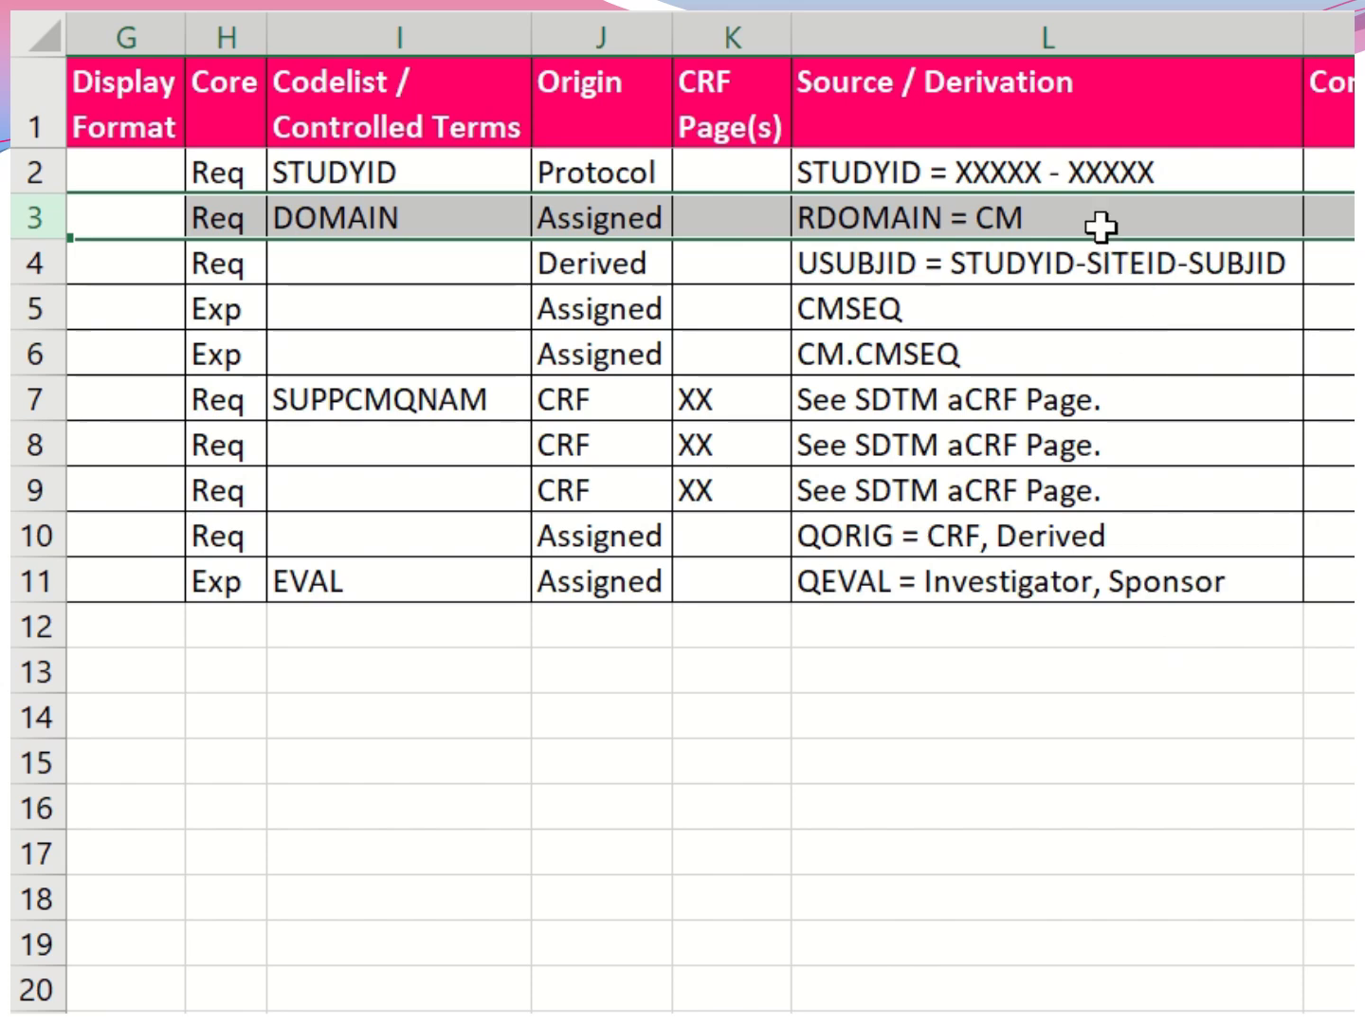
click(27, 173)
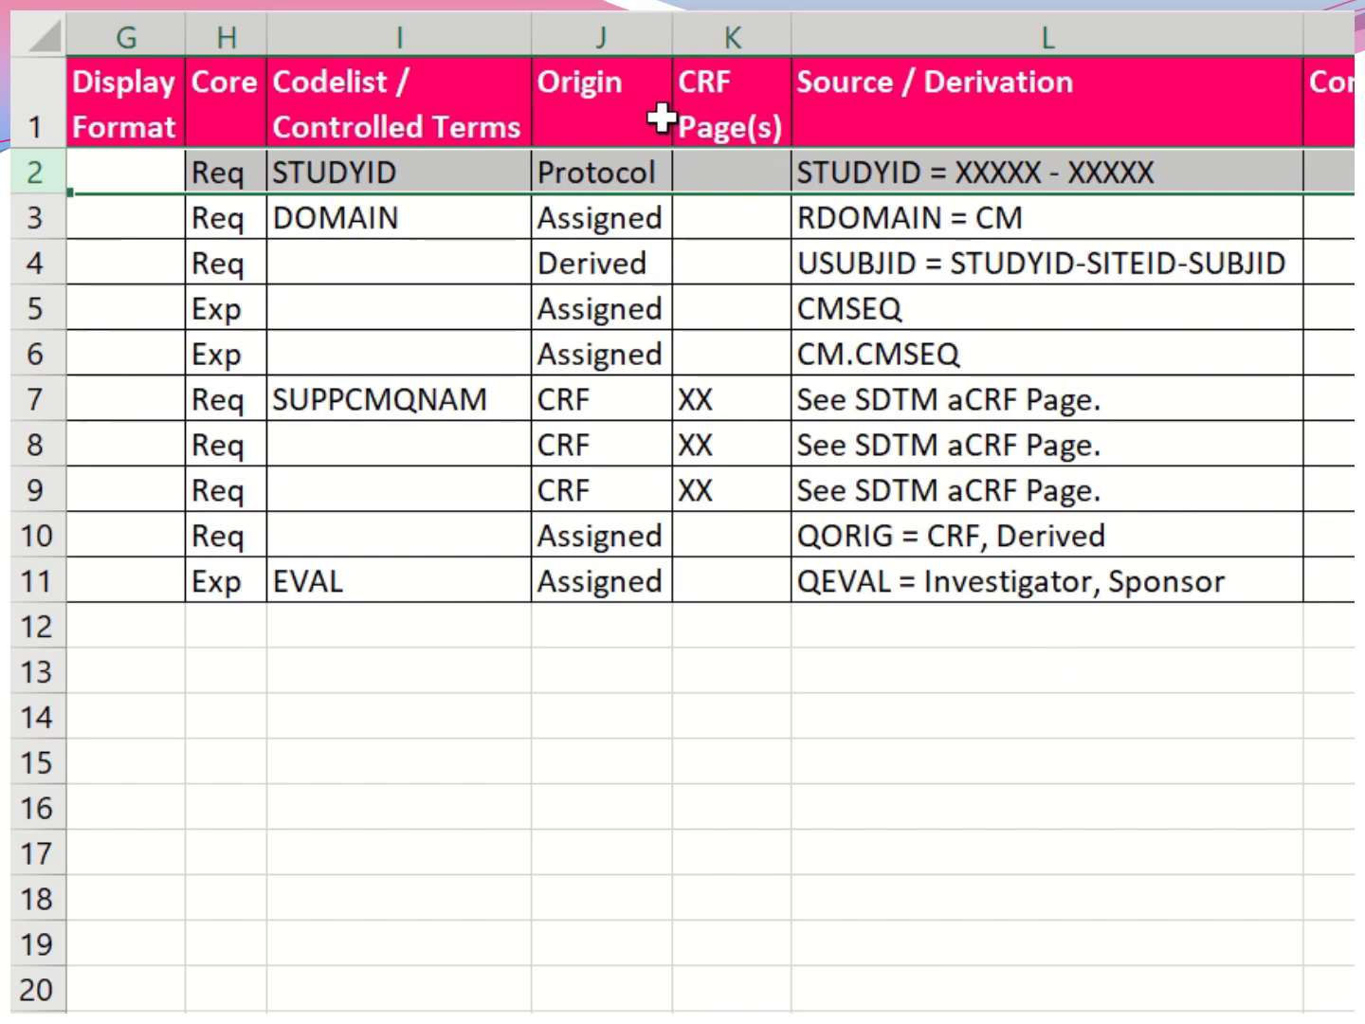
- Highlight the Origin column and go through the origin of each variable from STUDYID to IDVARVAL
click(593, 29)
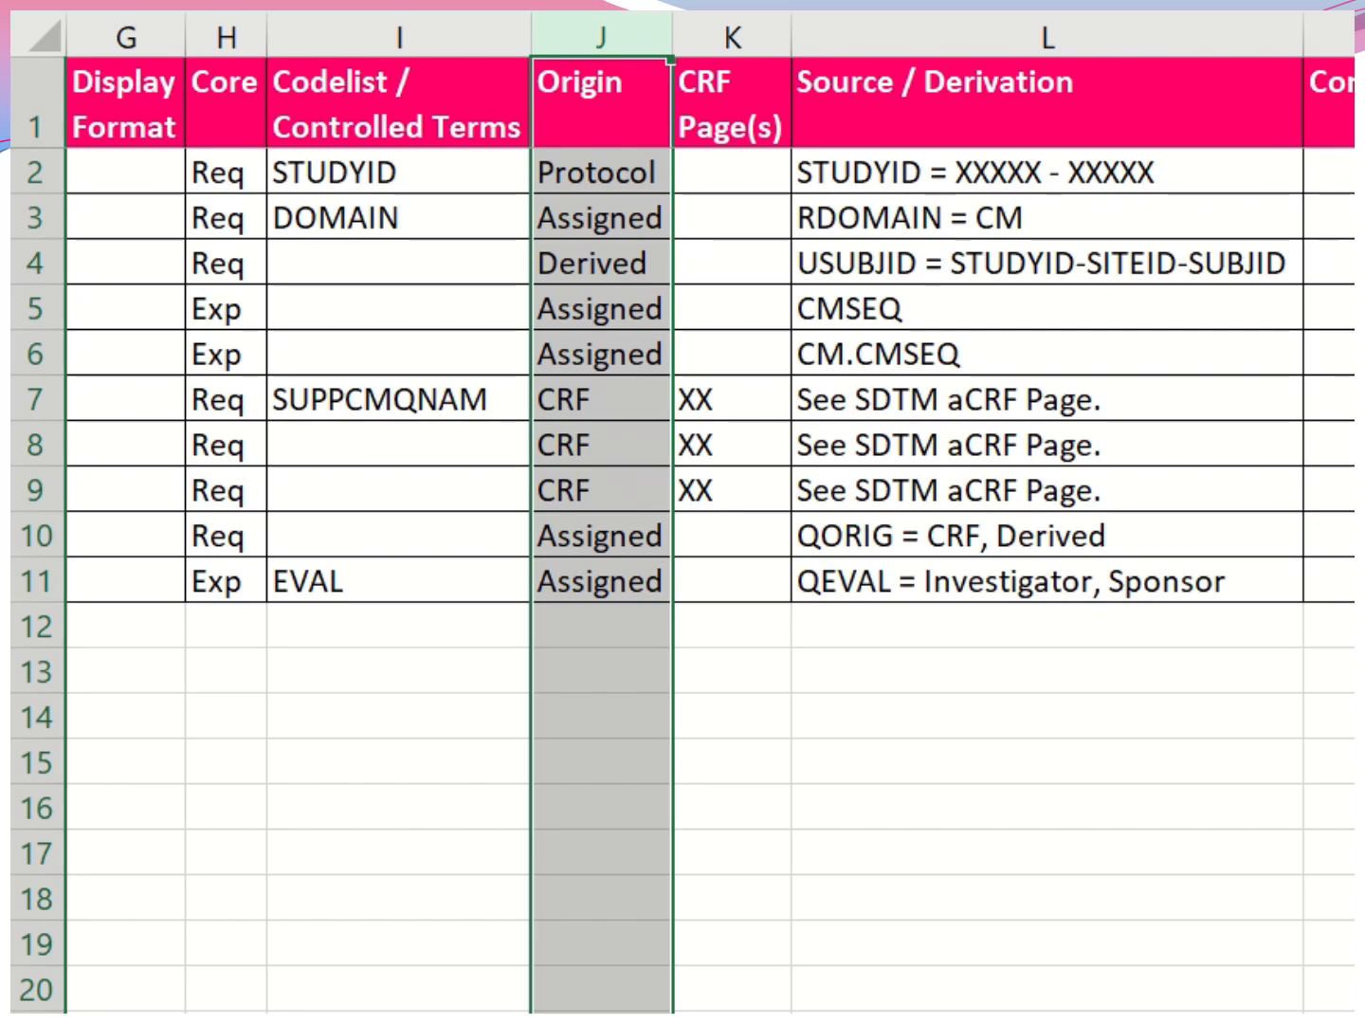
click(648, 174)
click(645, 220)
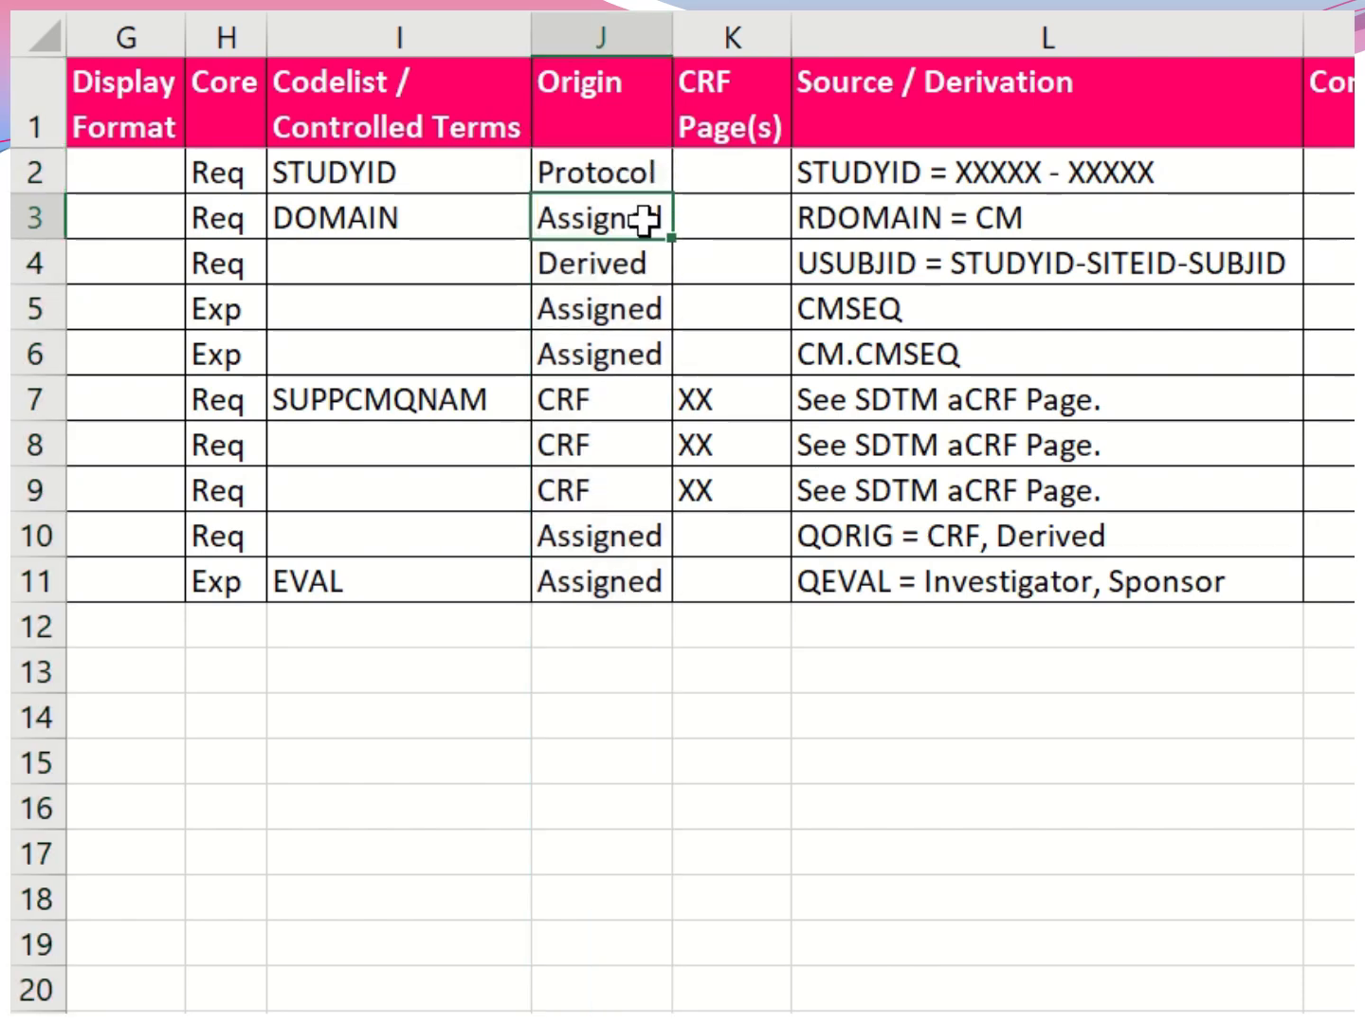
click(631, 272)
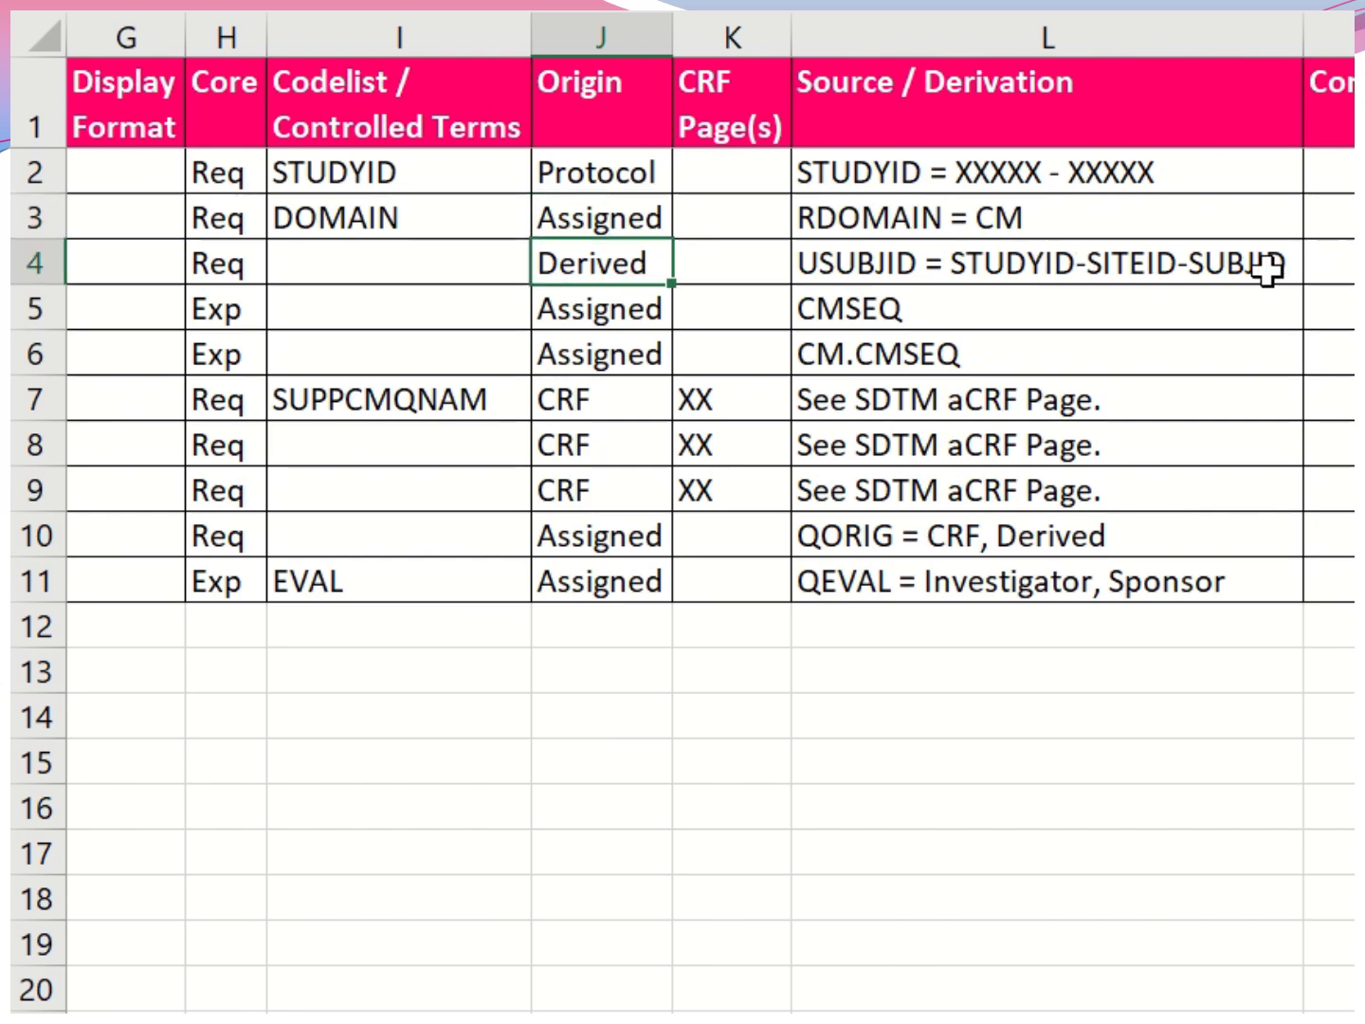
click(603, 303)
click(616, 364)
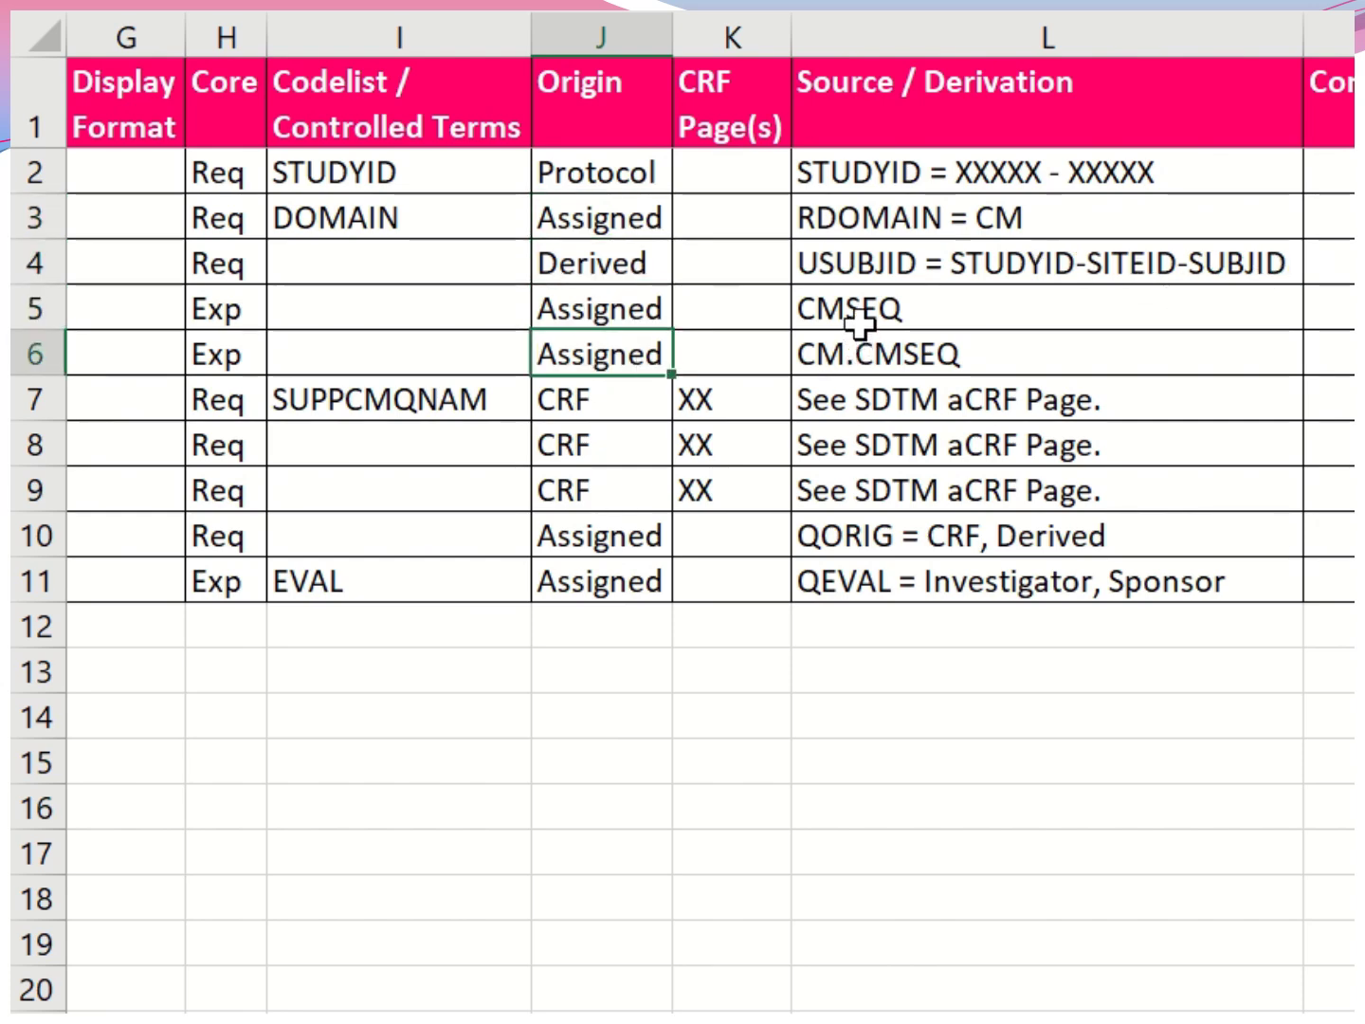
- Check the source/derivation entries CMSEQ and CM.CMSEQ, and highlight the IDVAR and IDVARVAL rows together
click(876, 321)
click(916, 358)
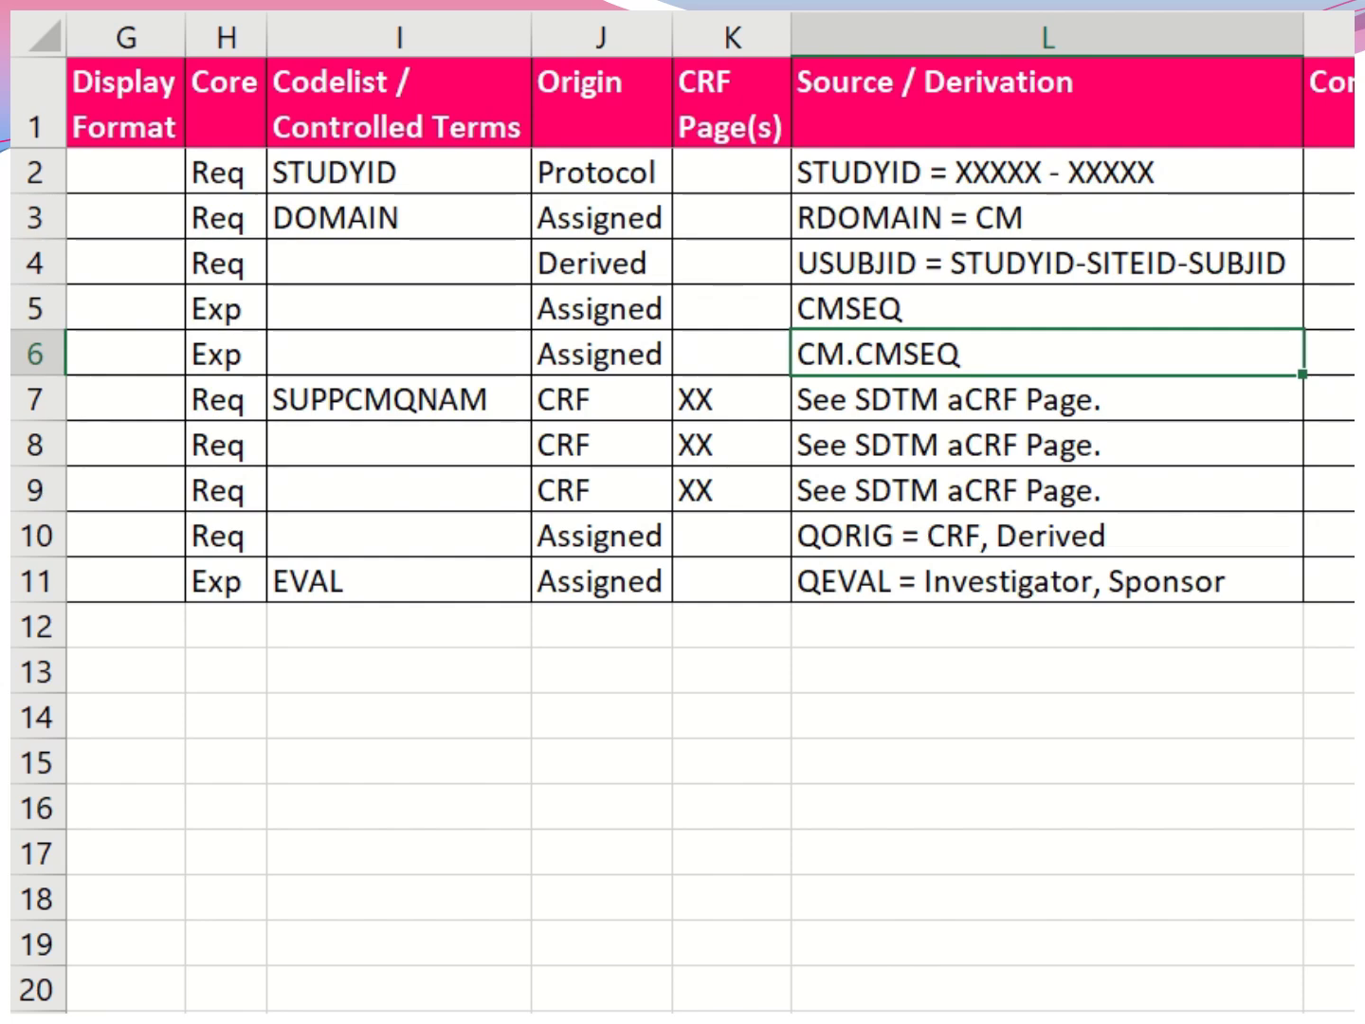
drag(45, 308, 48, 341)
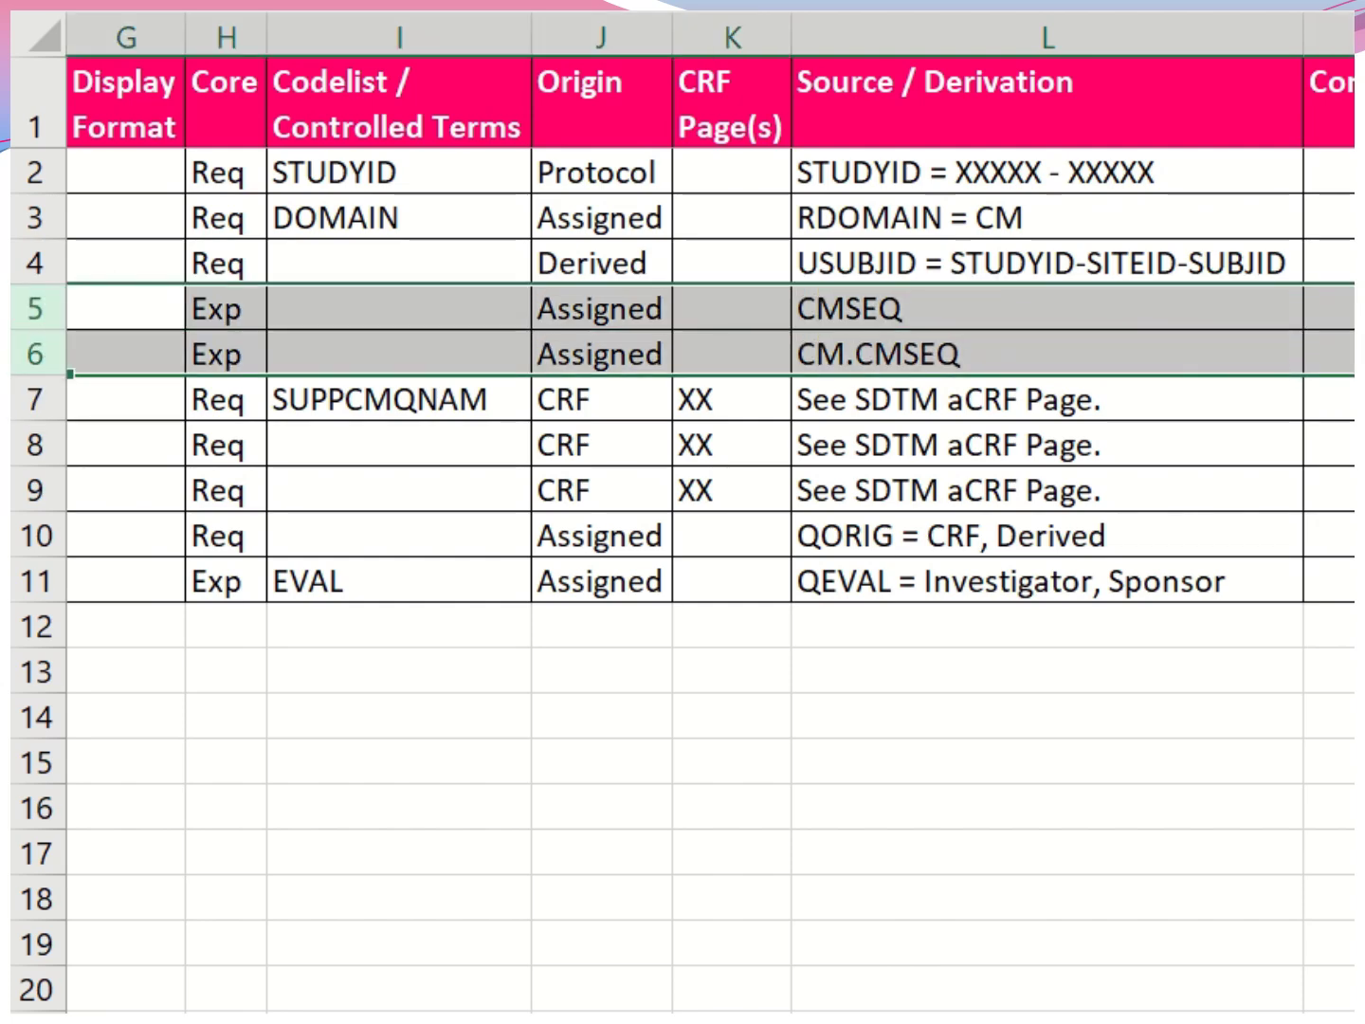
- Highlight the CRF origins and pages of QNAM, QLABEL and QVAL, and step through these variables' rows
drag(567, 399, 703, 483)
scroll(813, 400, left, 5)
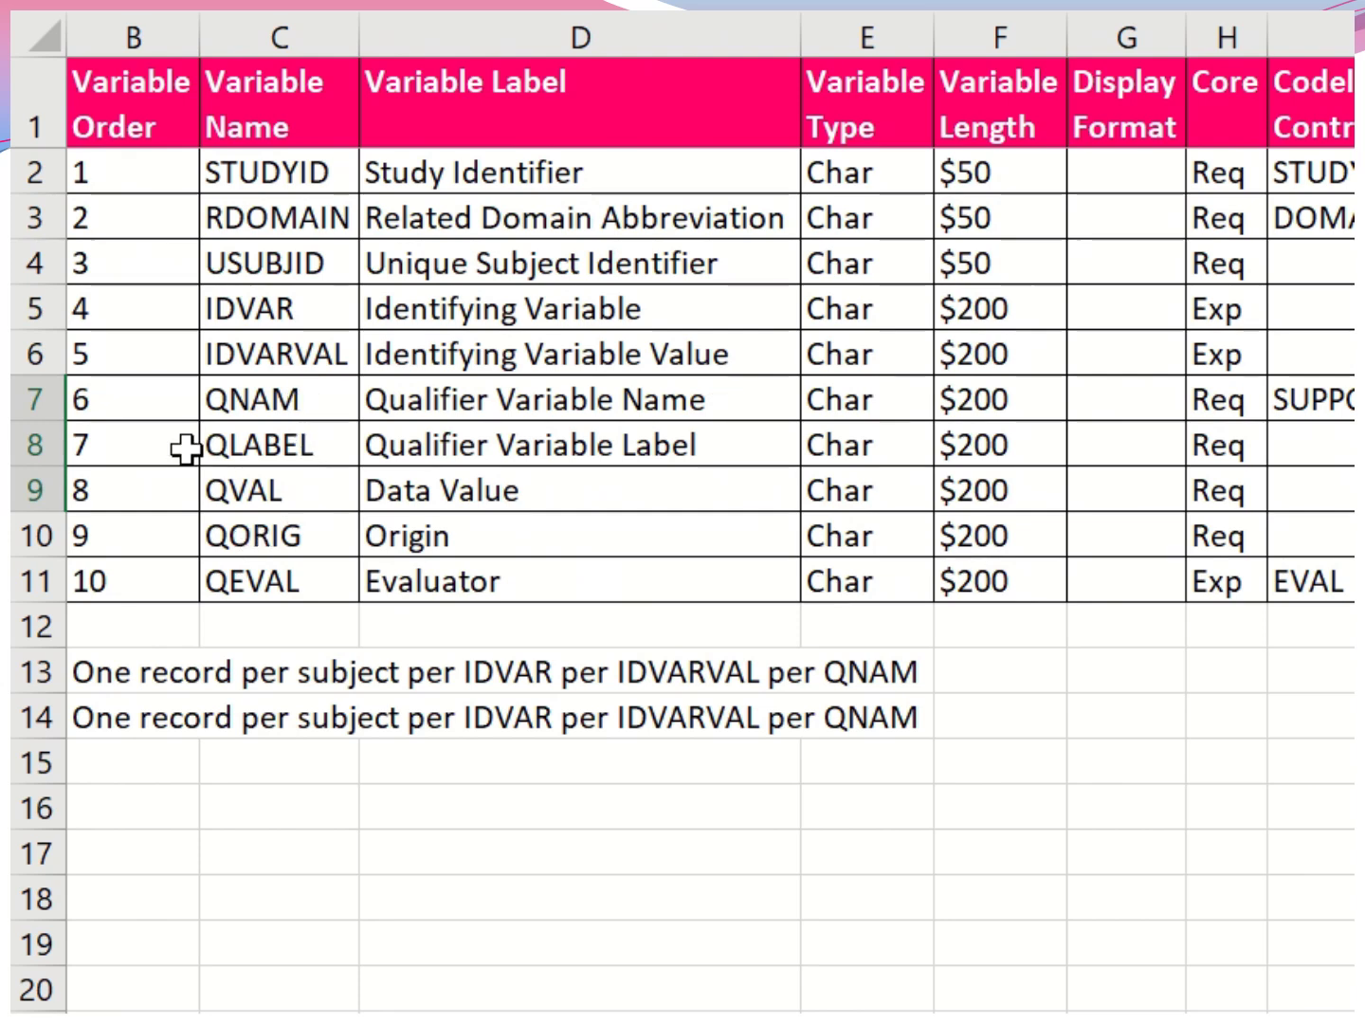
click(31, 398)
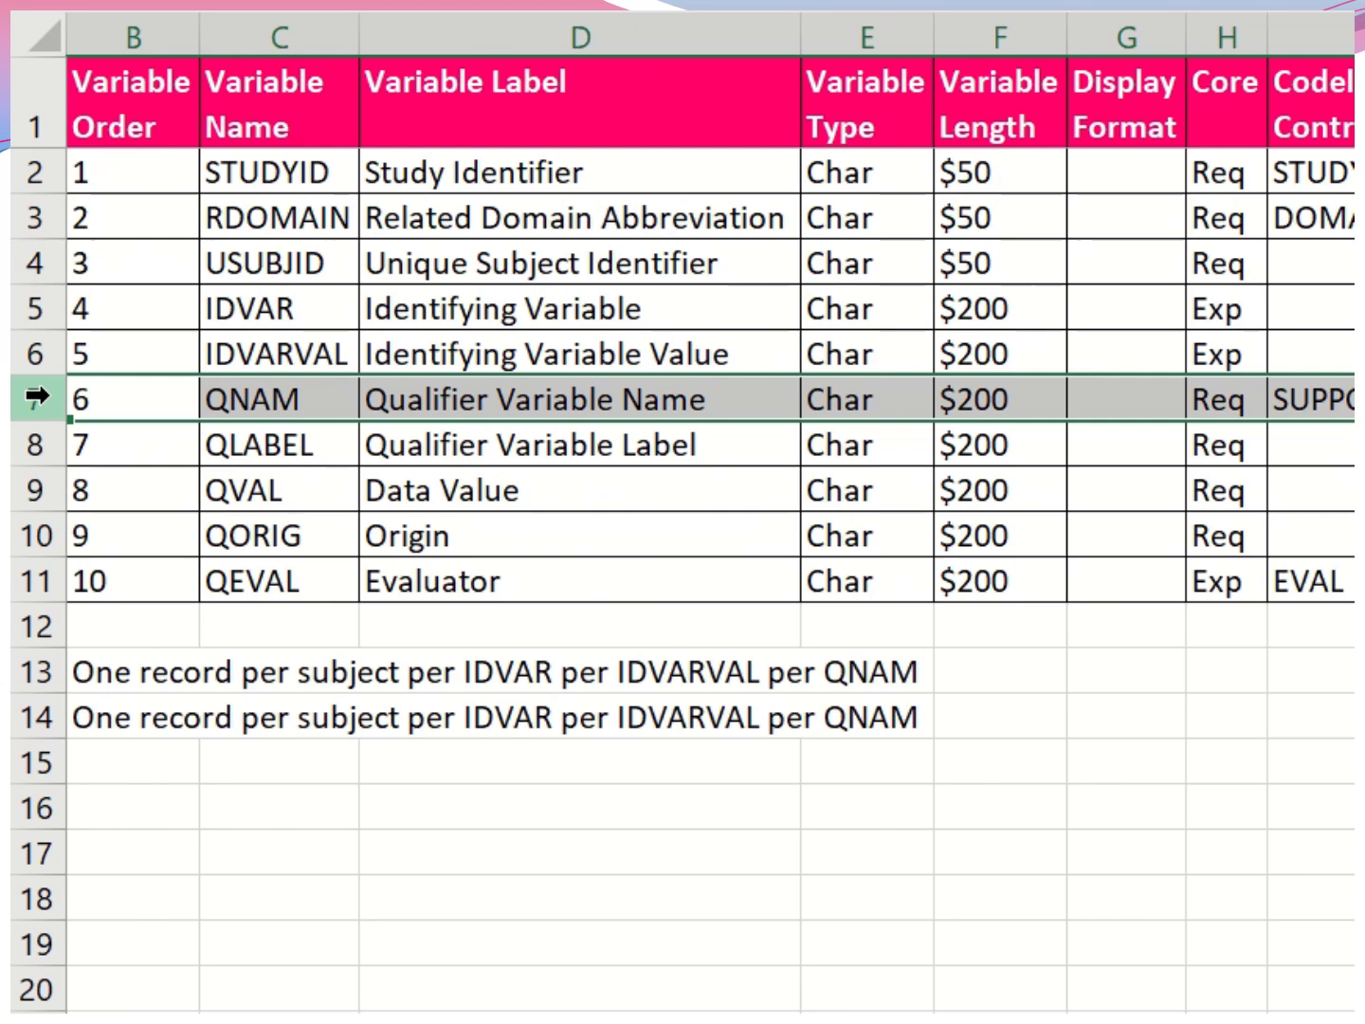
click(28, 444)
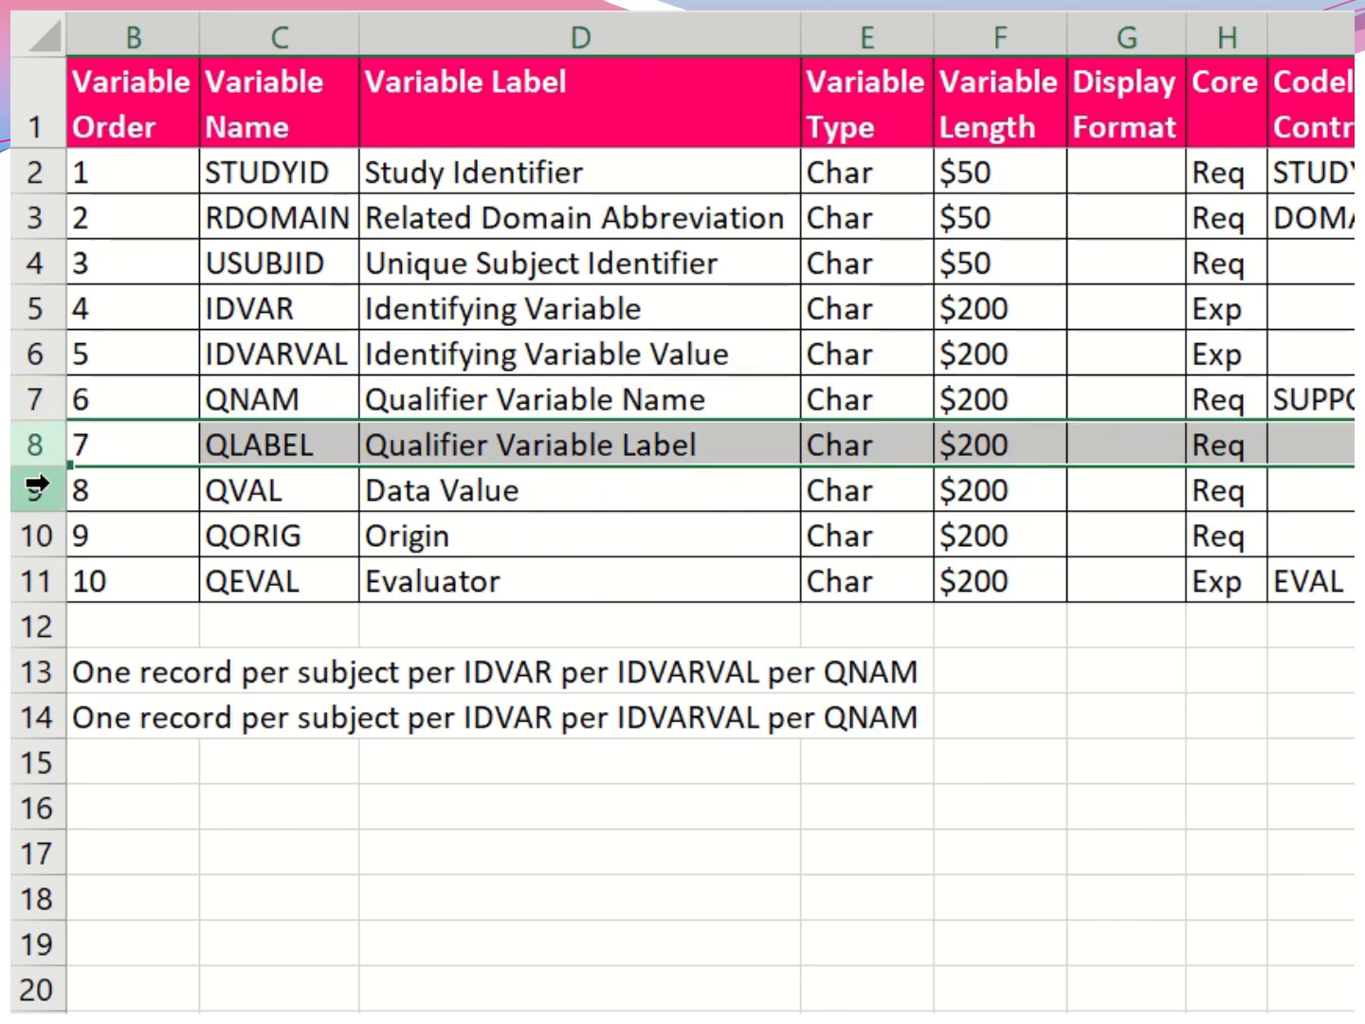
click(35, 487)
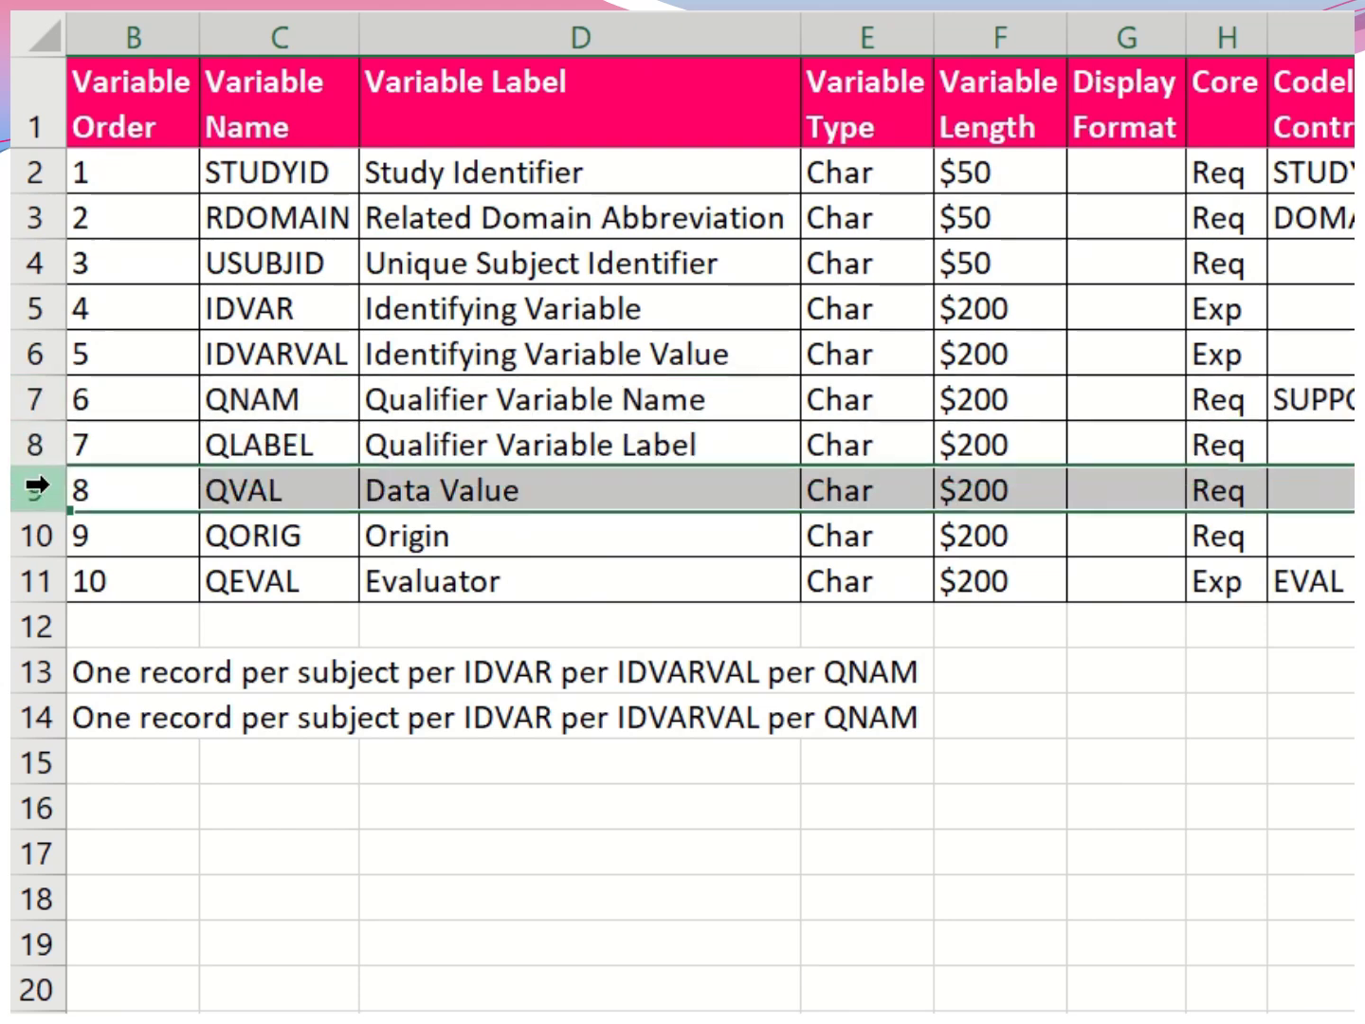
click(15, 446)
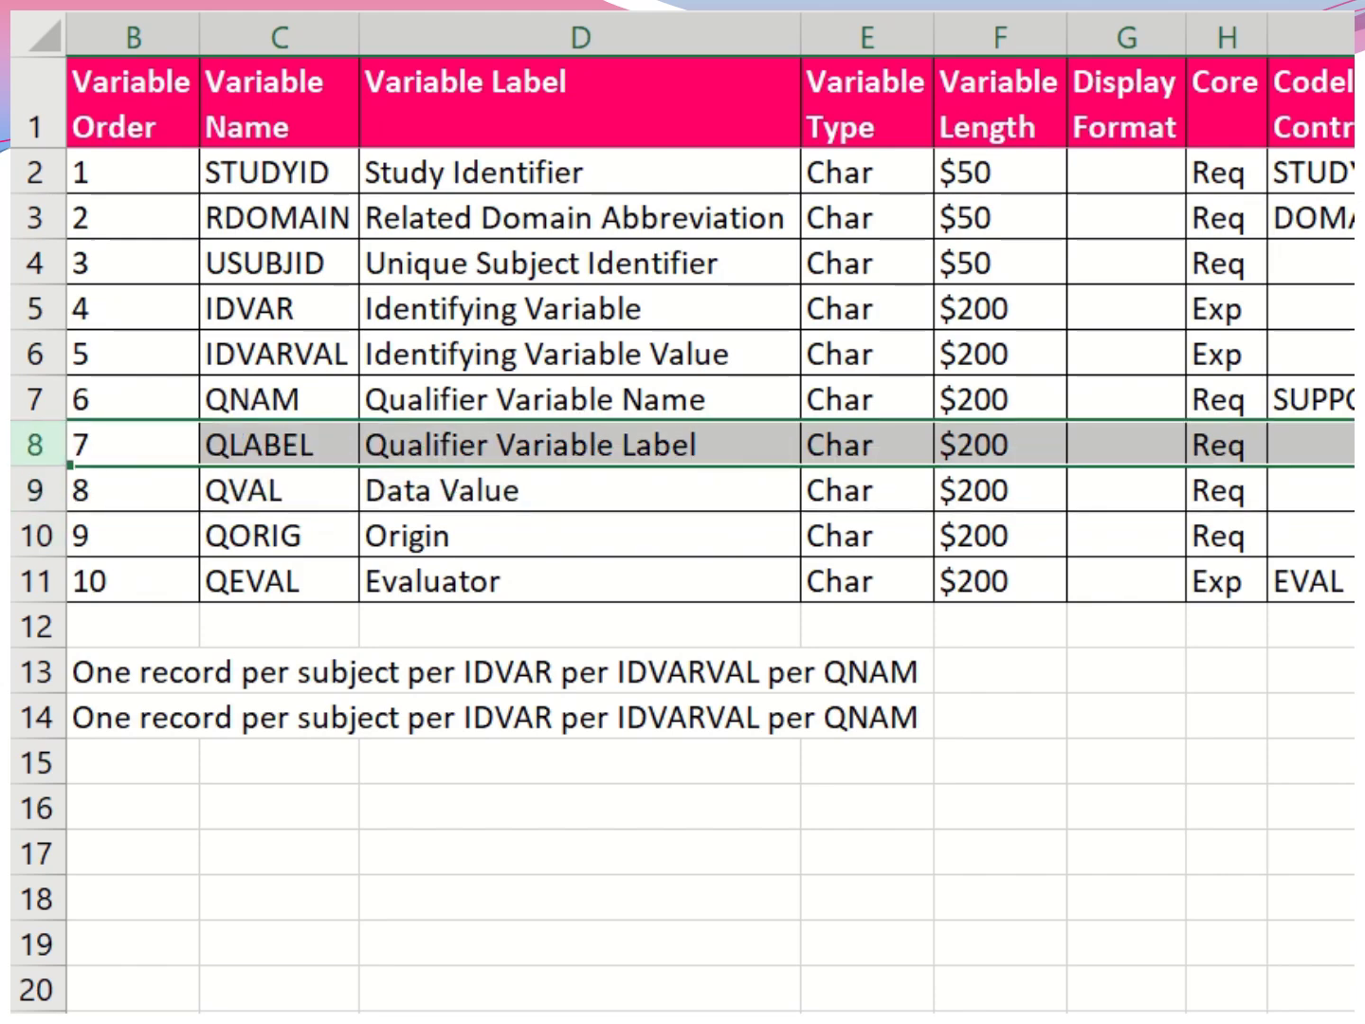
- Examine the CRF page entry of each CRF-origin variable, and highlight rows 7 to 9 together
scroll(712, 512, right, 3)
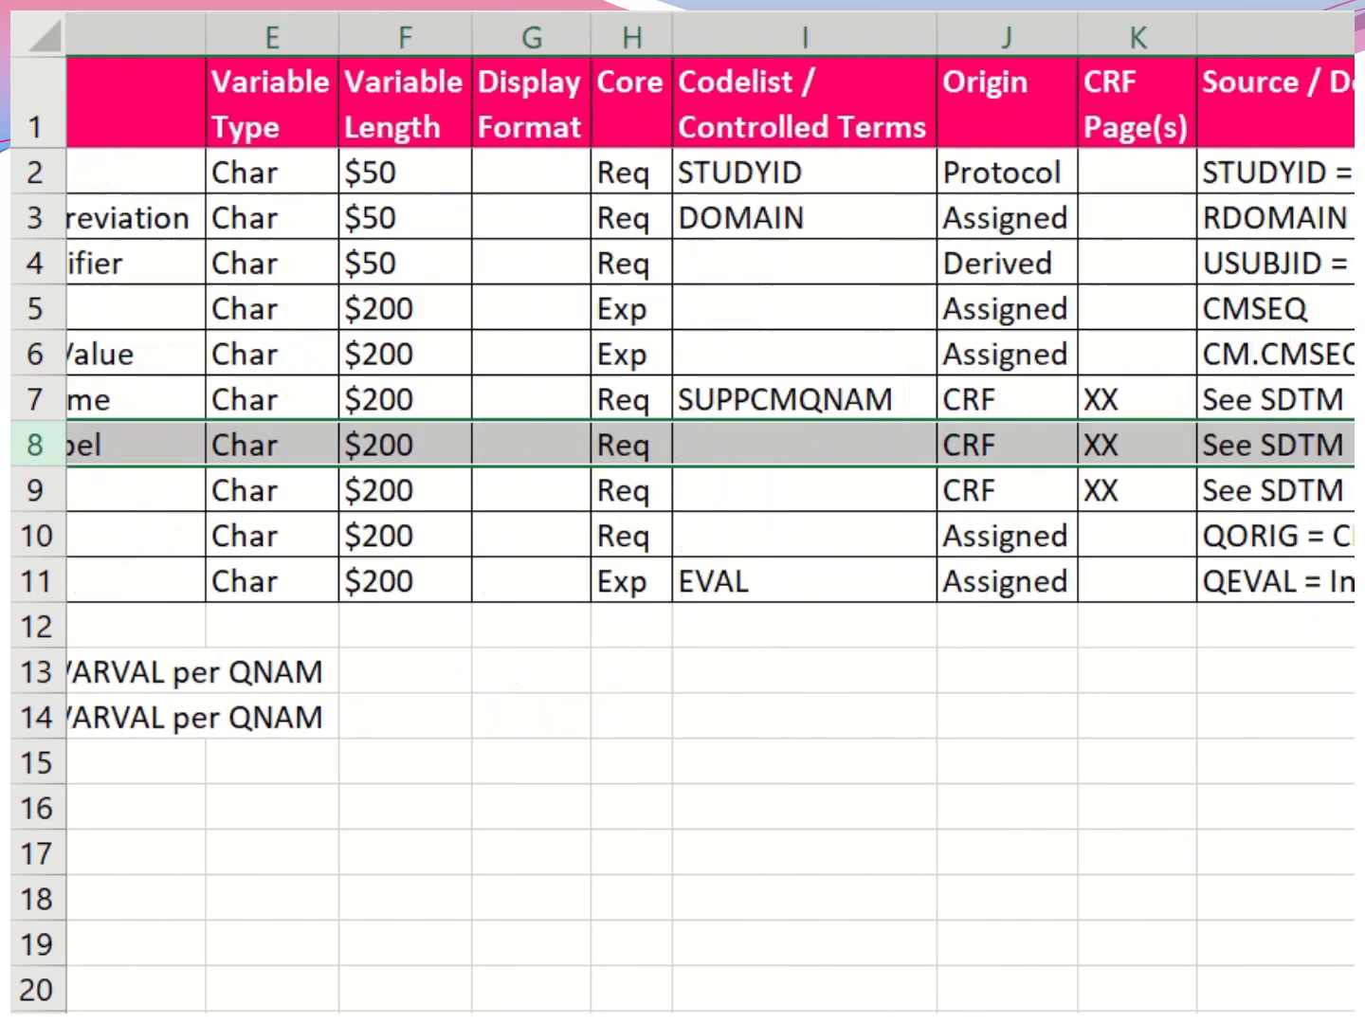
scroll(712, 512, right, 1)
click(1000, 597)
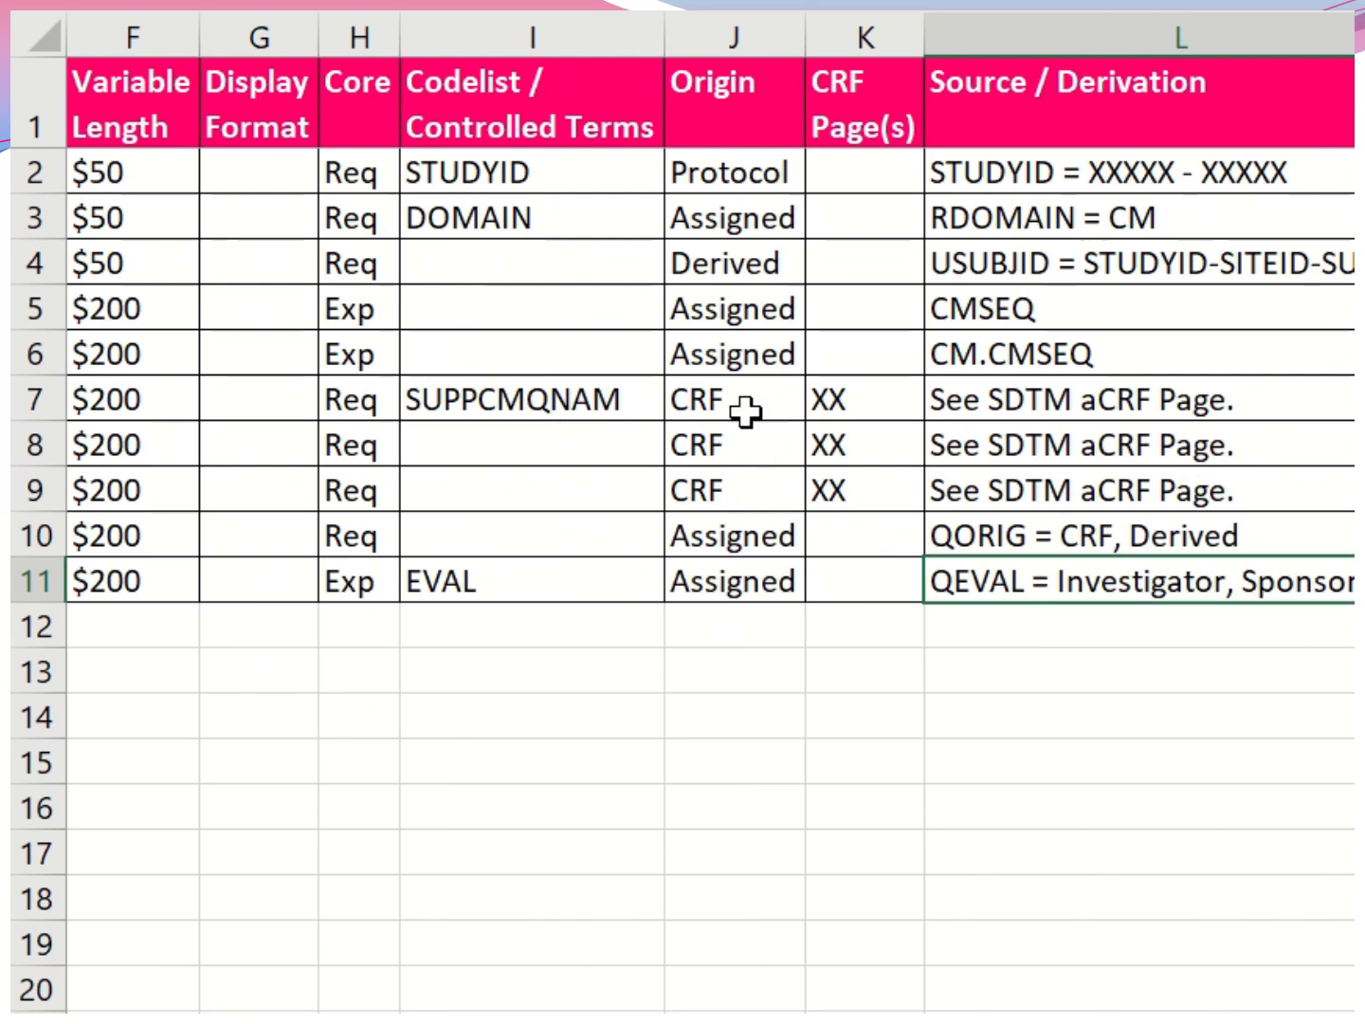
click(780, 412)
drag(781, 412, 856, 464)
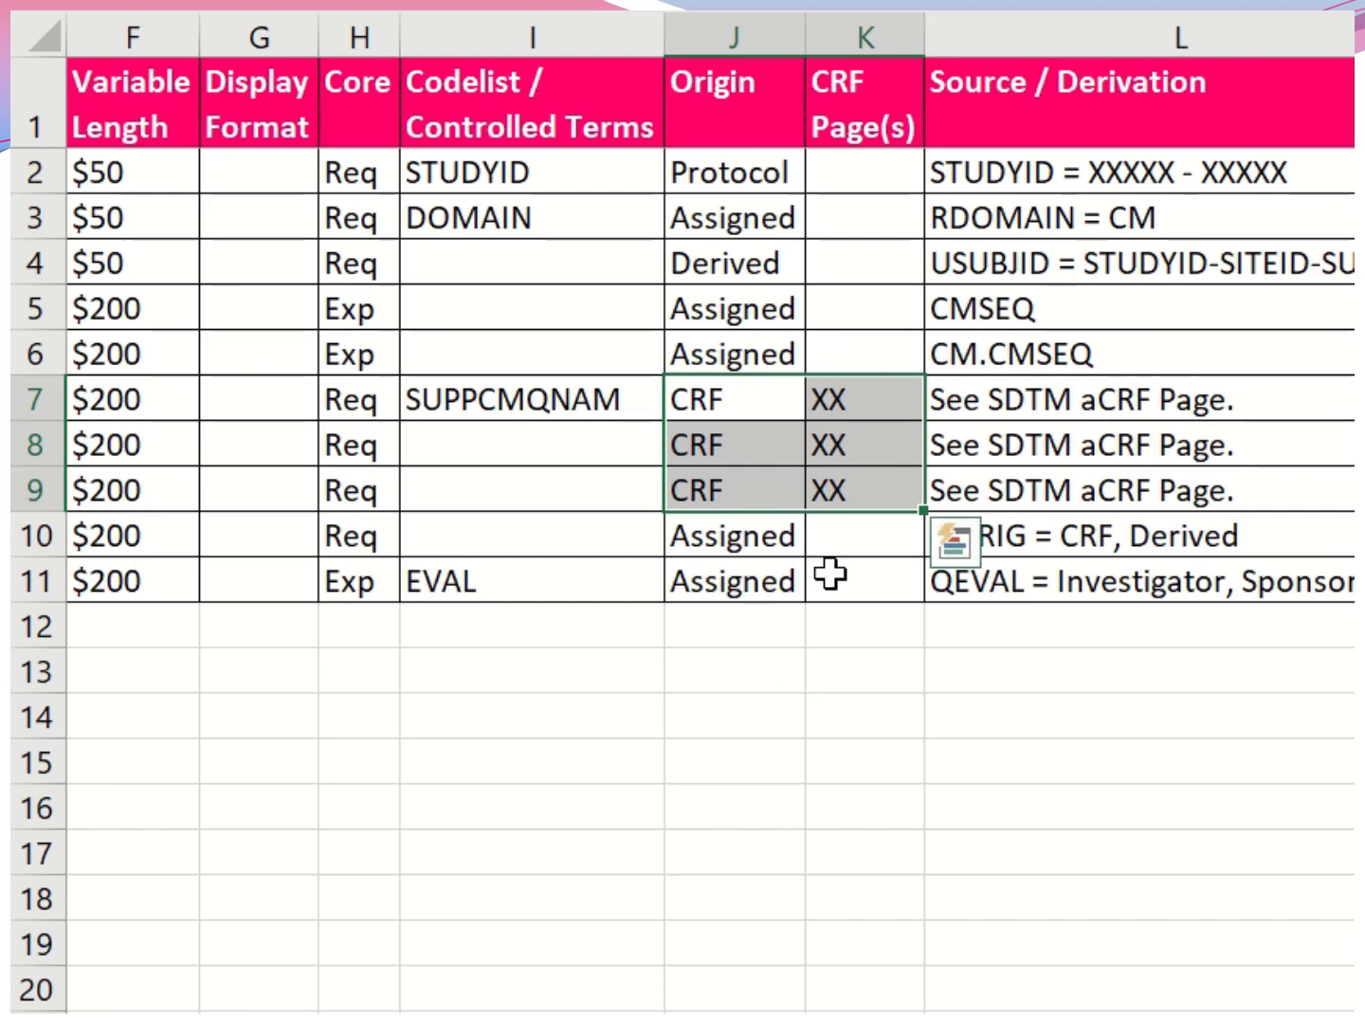
click(883, 398)
click(883, 441)
click(889, 502)
drag(16, 395, 24, 488)
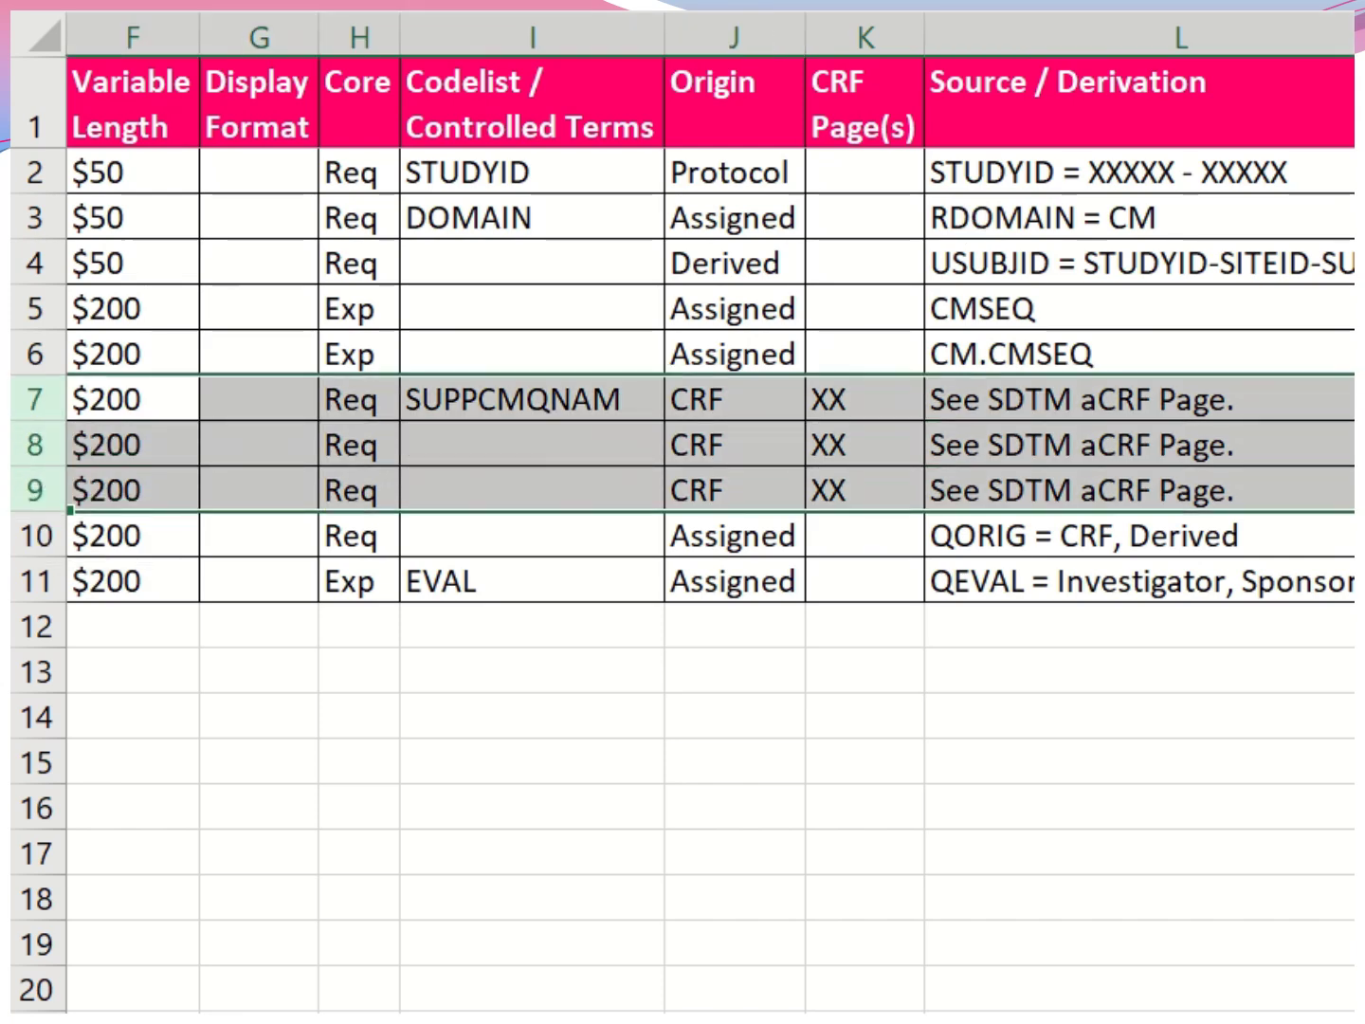
- Compare the QNAM, QLABEL and QVAL labels with their origins, and select the source/derivation entry of QNAM
scroll(876, 825, left, 5)
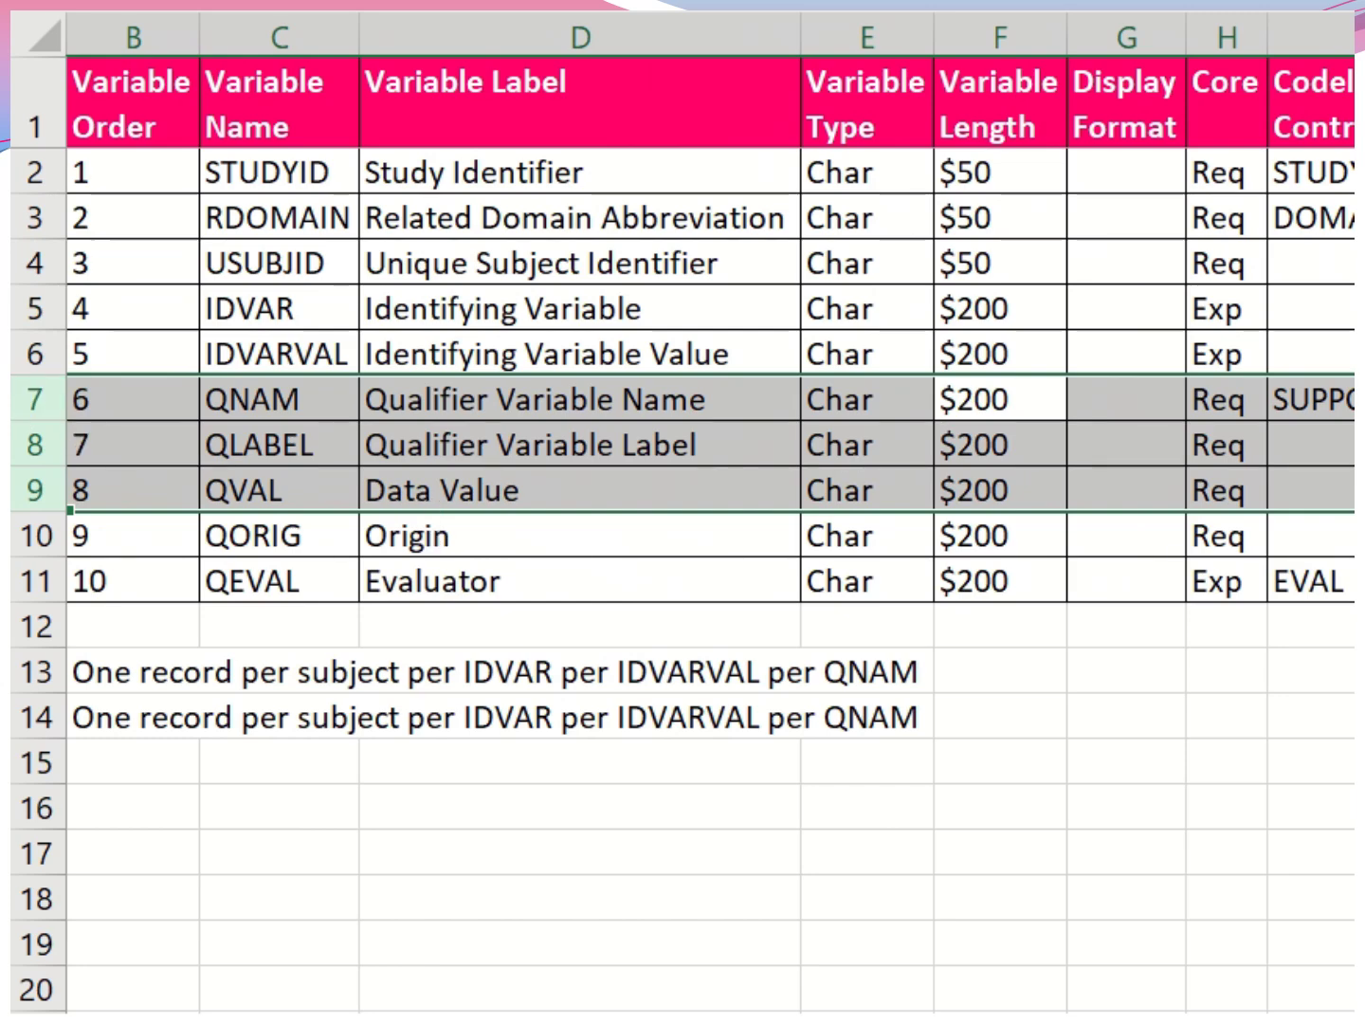
scroll(712, 511, right, 3)
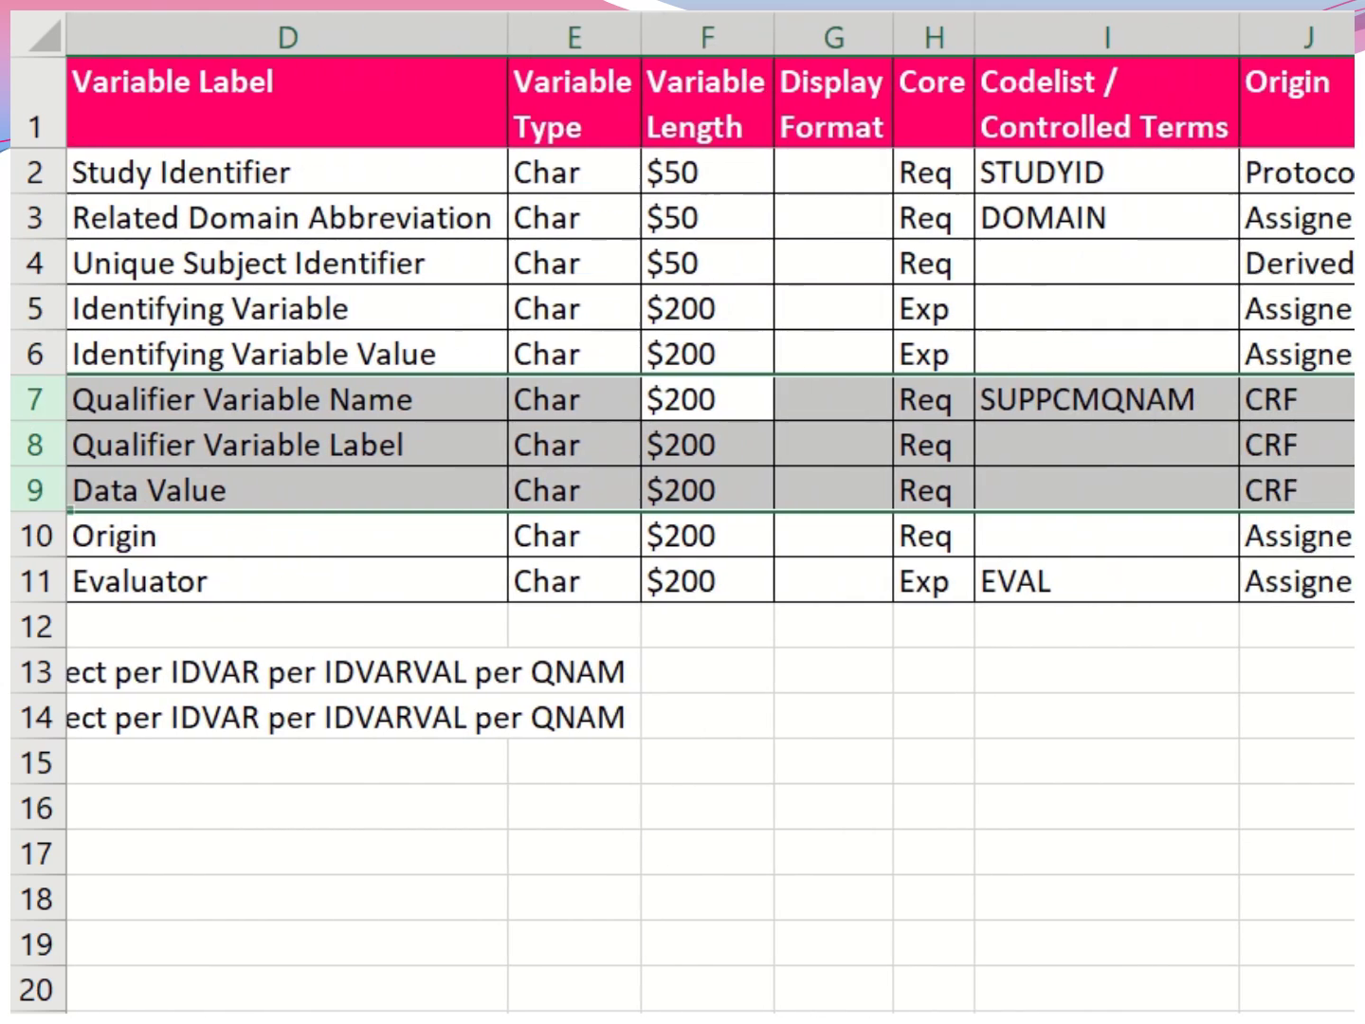
scroll(710, 511, right, 1)
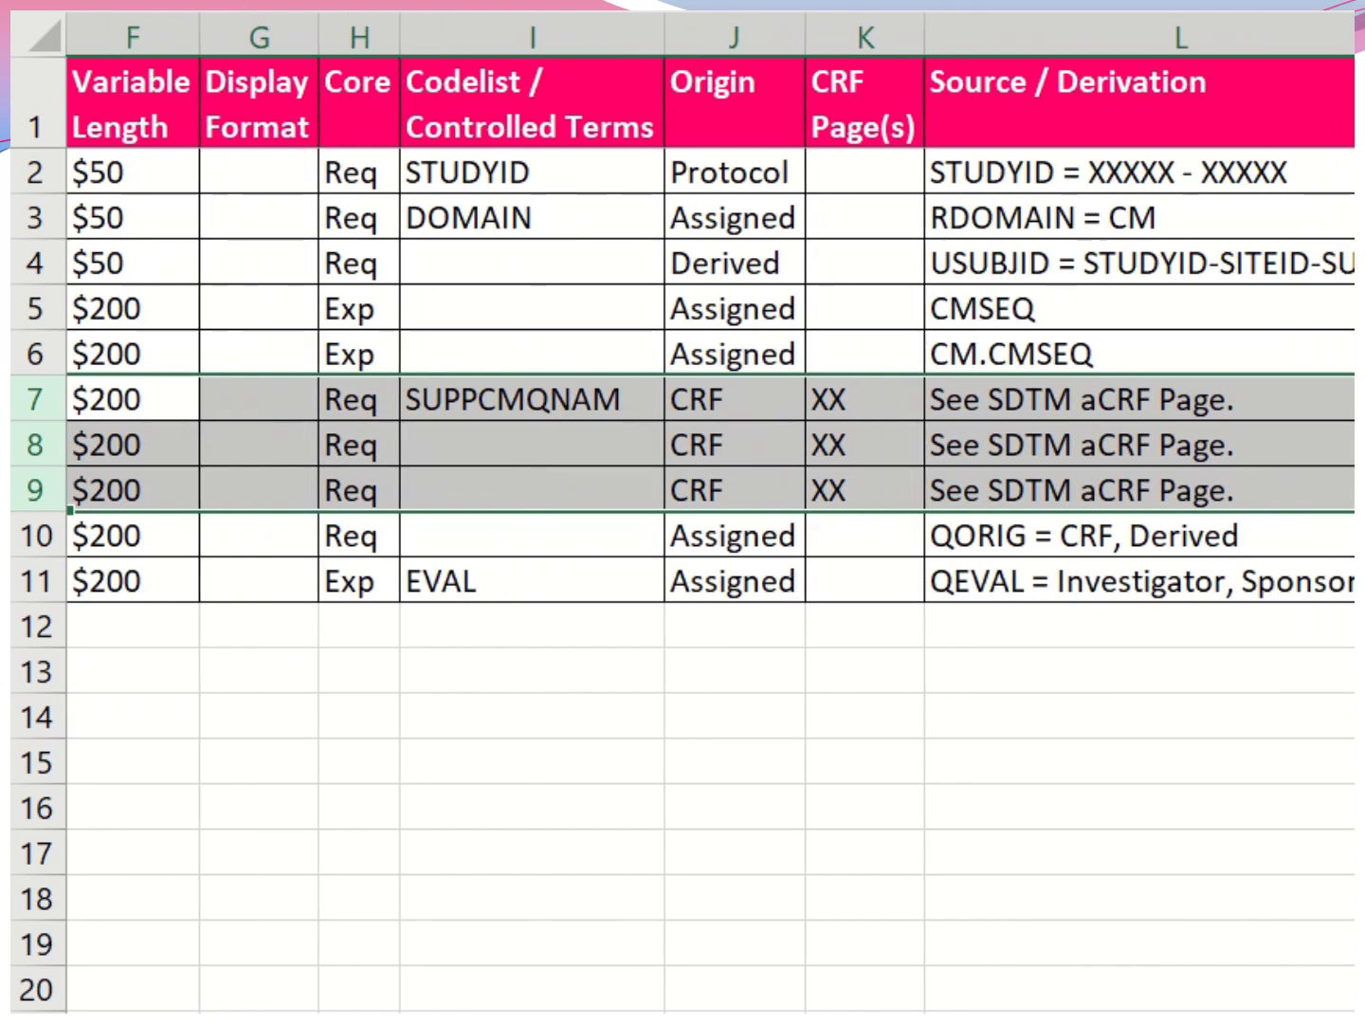
click(1194, 415)
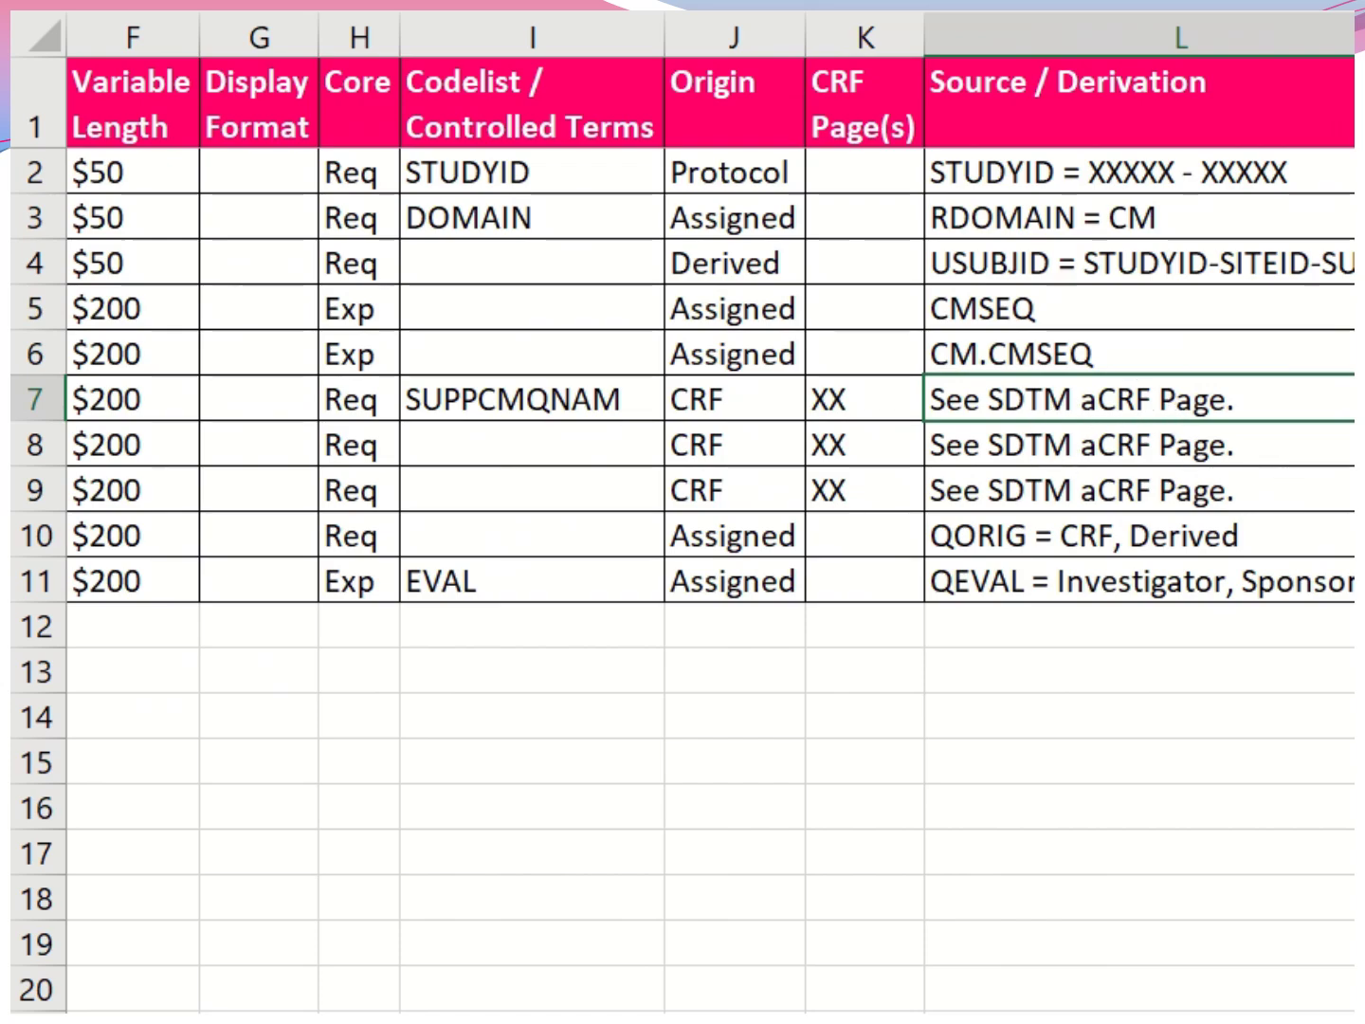
- Highlight the QORIG and QEVAL rows together and check their codelist, origin and source/derivation entries
scroll(712, 512, left, 5)
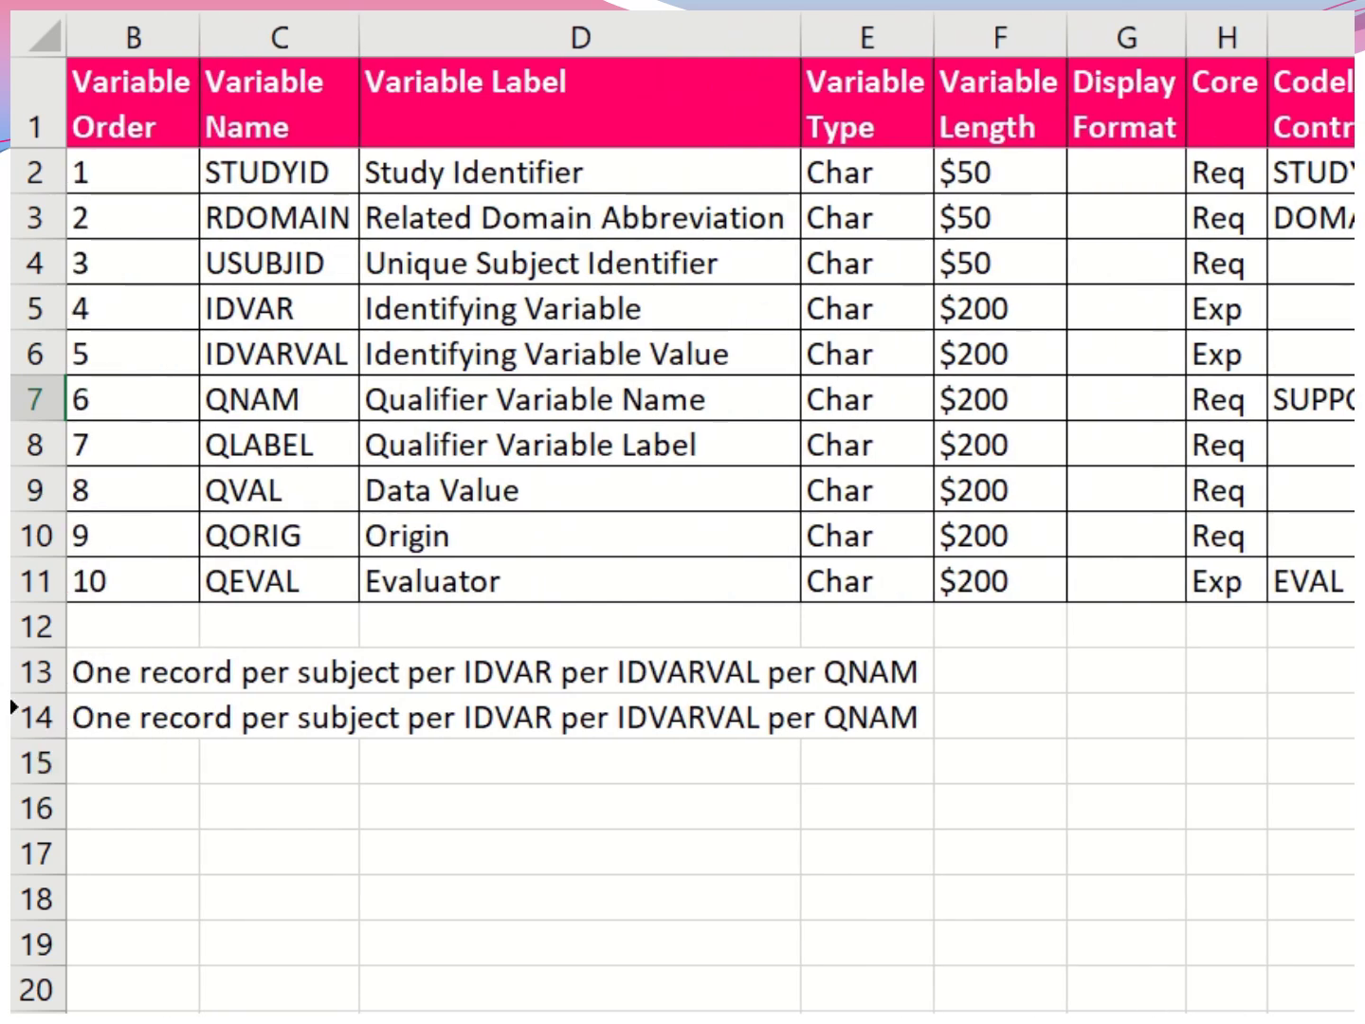
drag(12, 541, 25, 580)
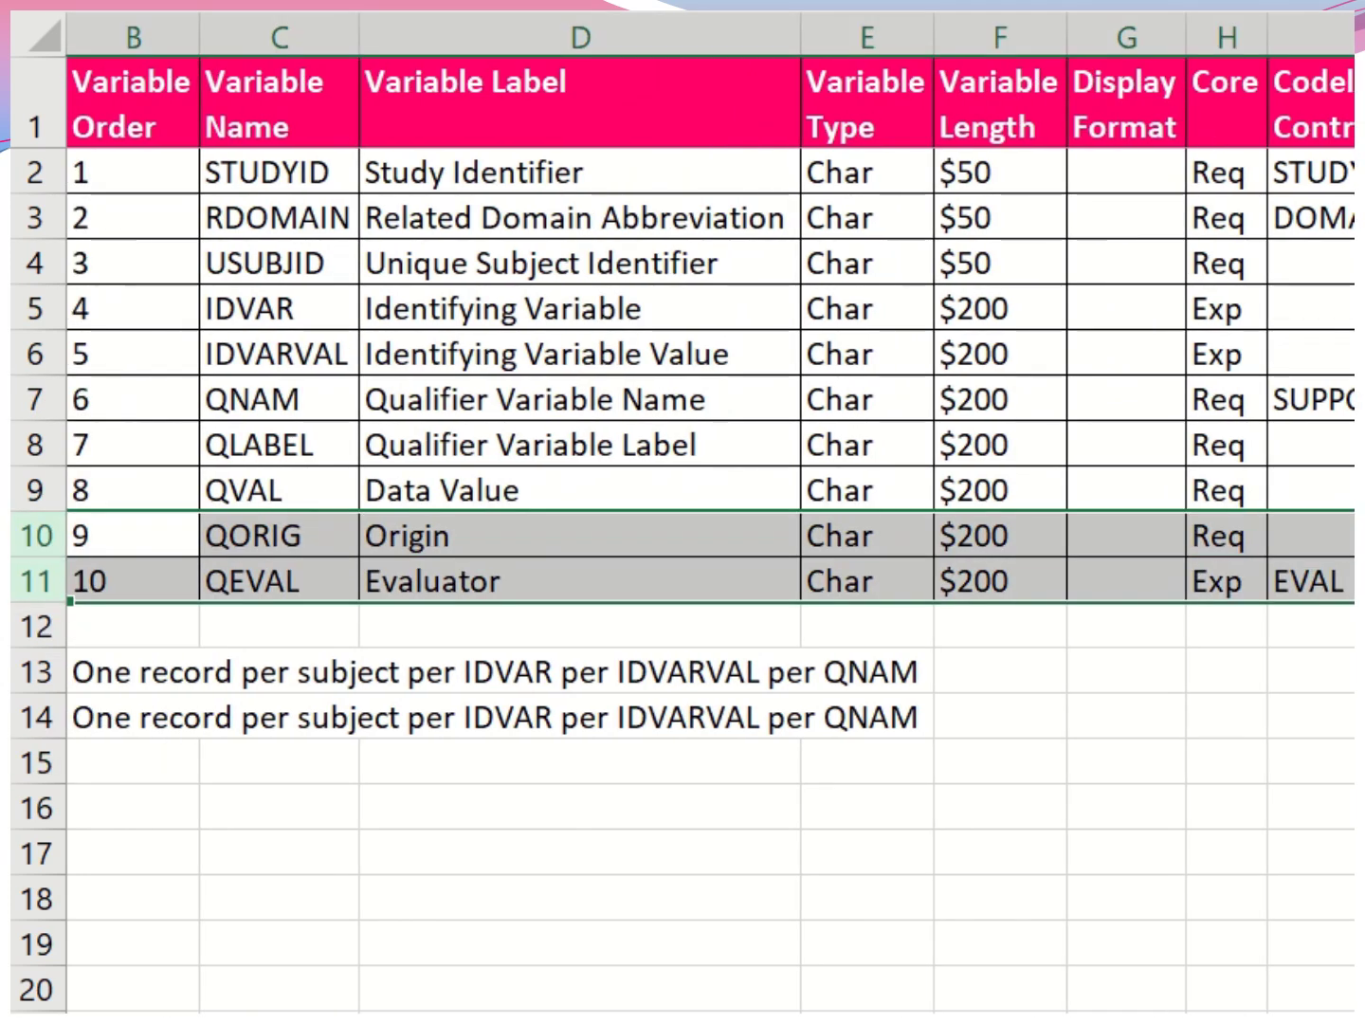
scroll(712, 512, right, 5)
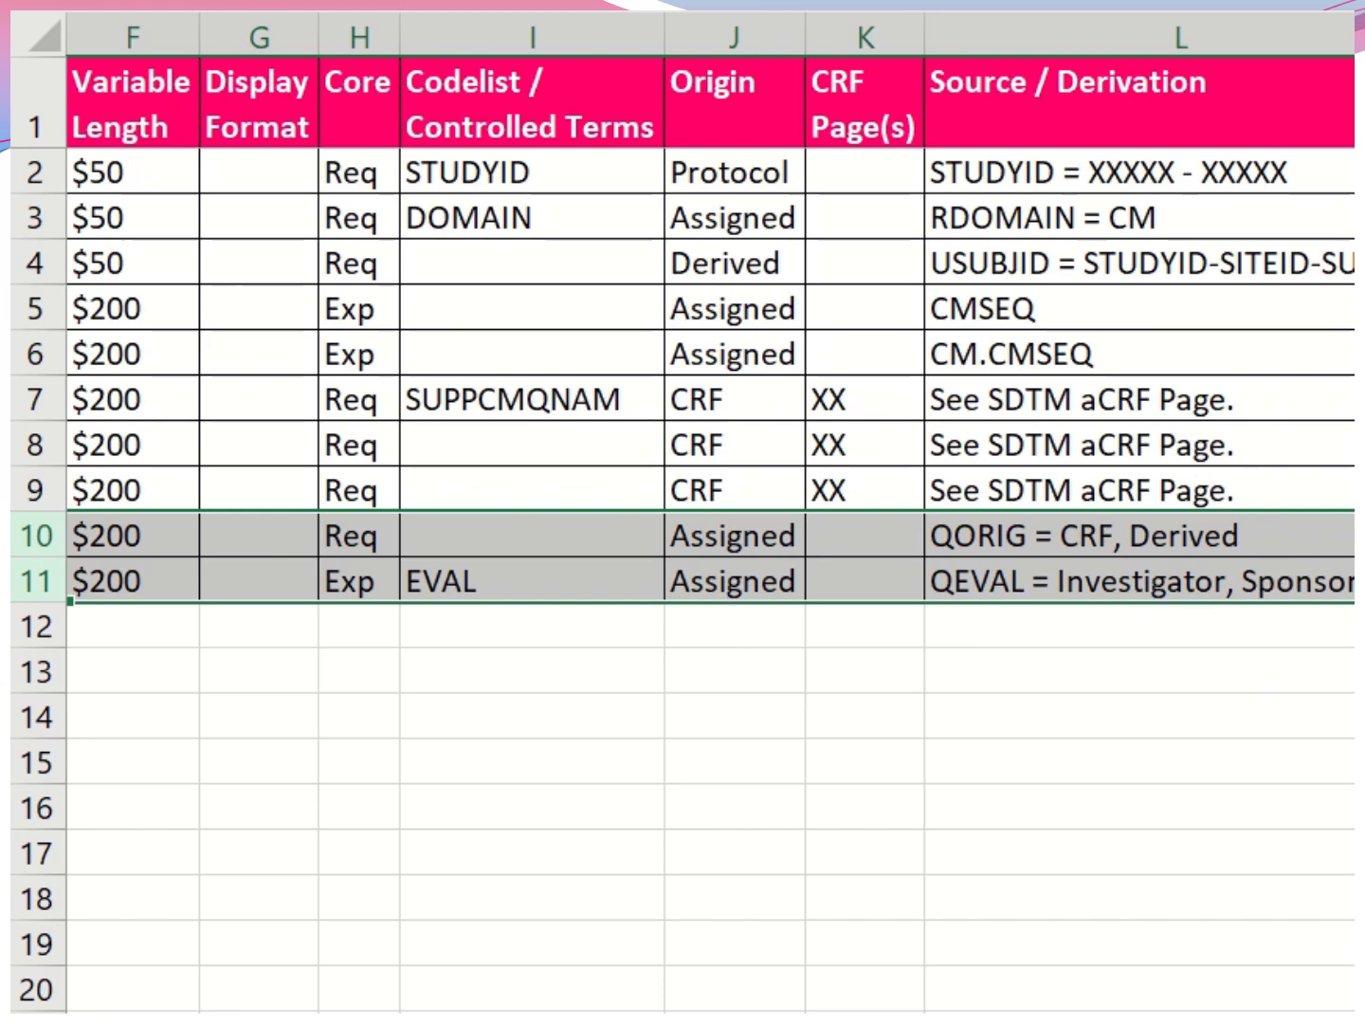
scroll(712, 512, right, 3)
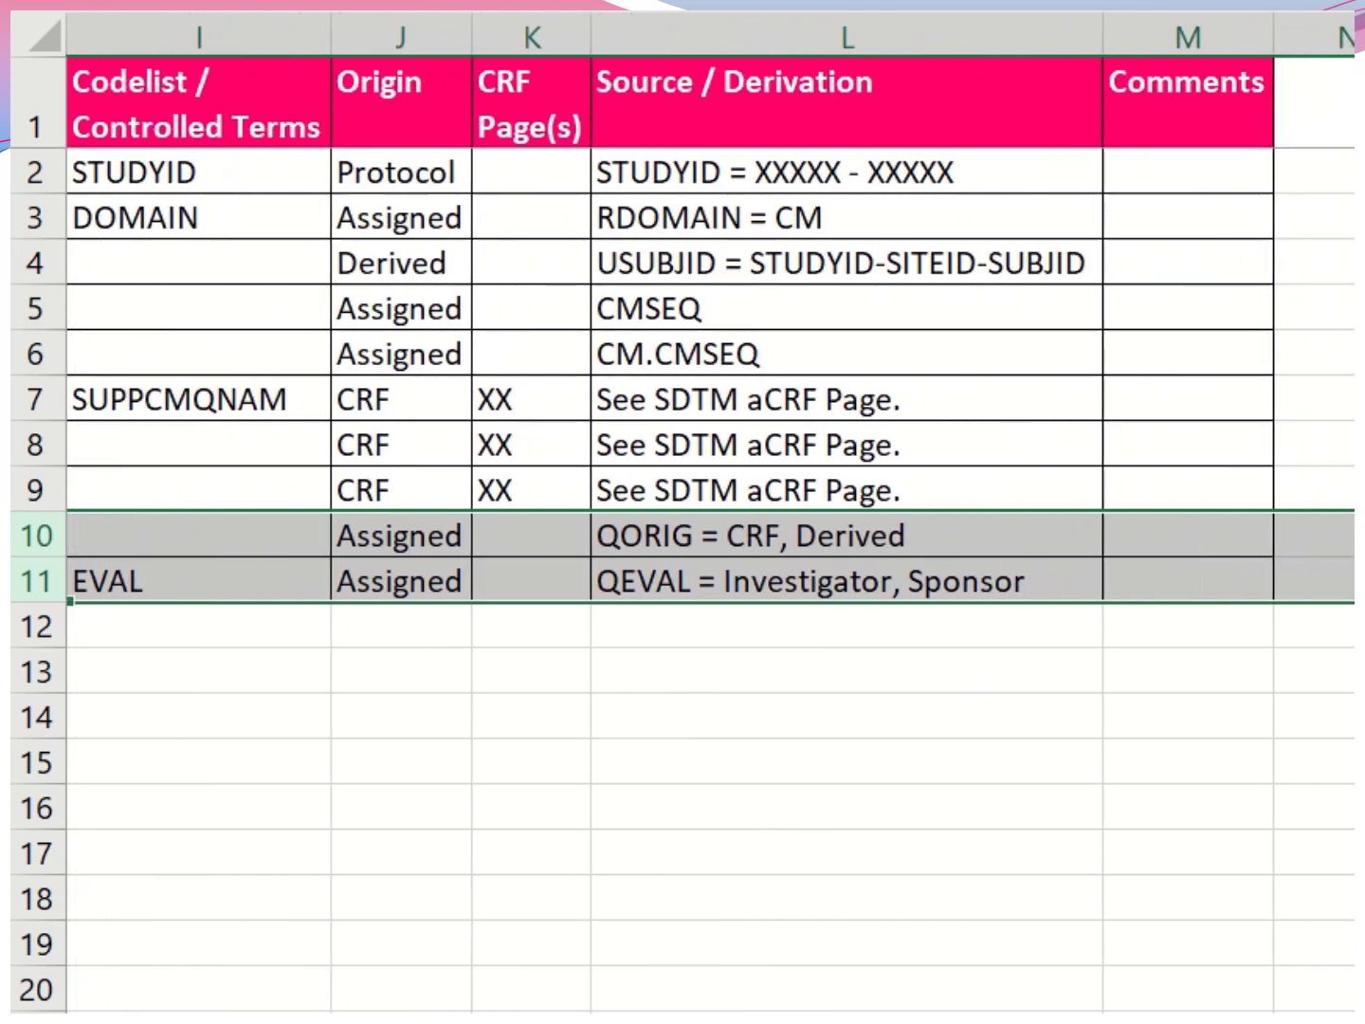
- Highlight the Comments column, select its header cell, and look back over the specification to the Variable Order column
click(1175, 32)
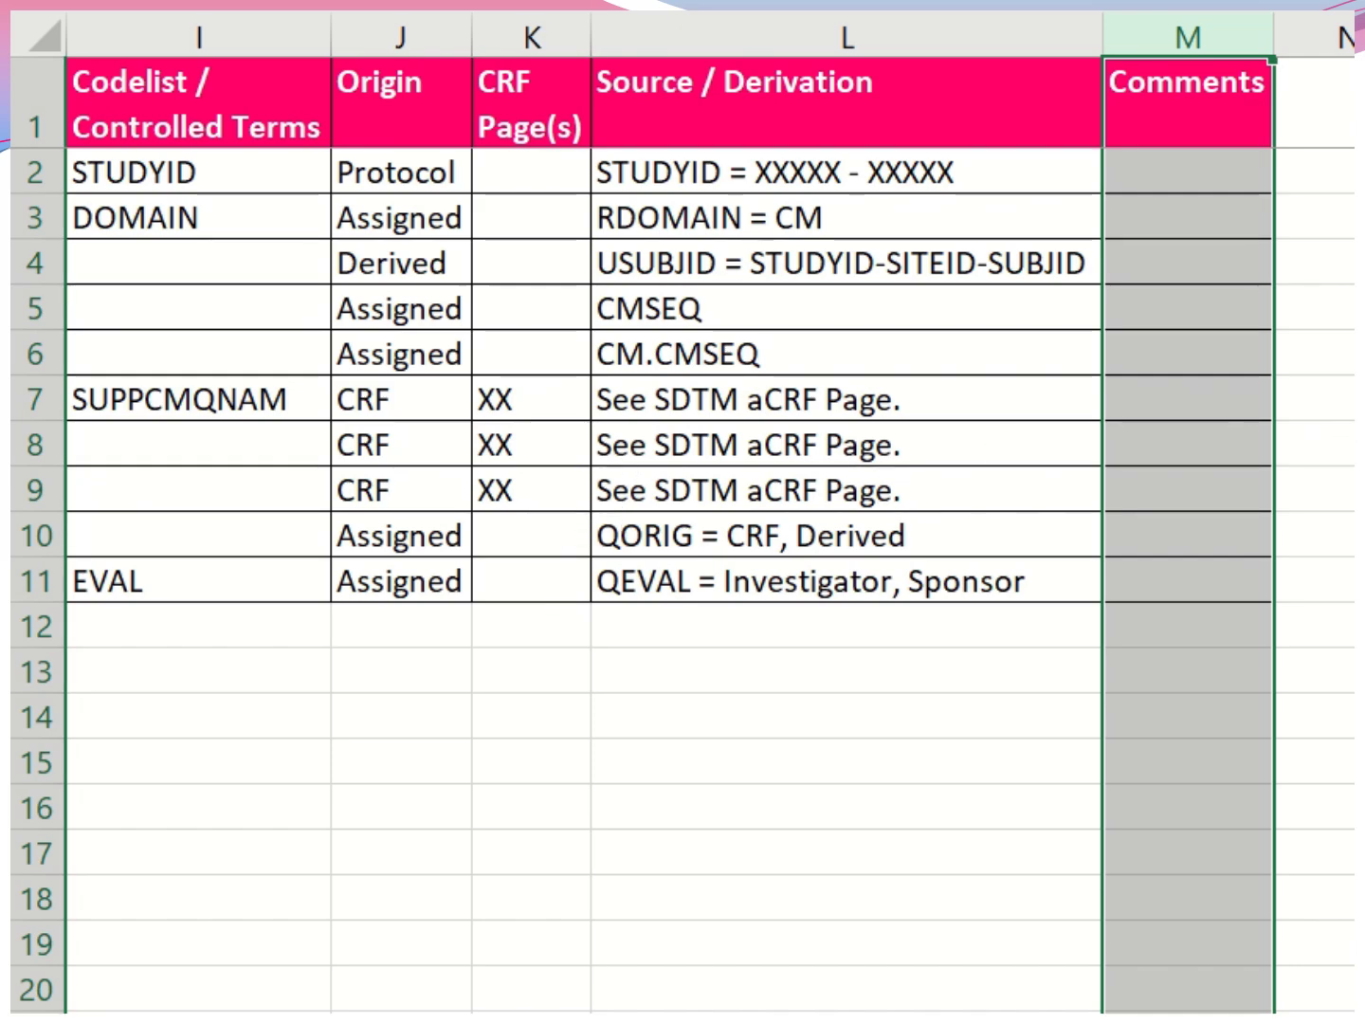
click(1226, 115)
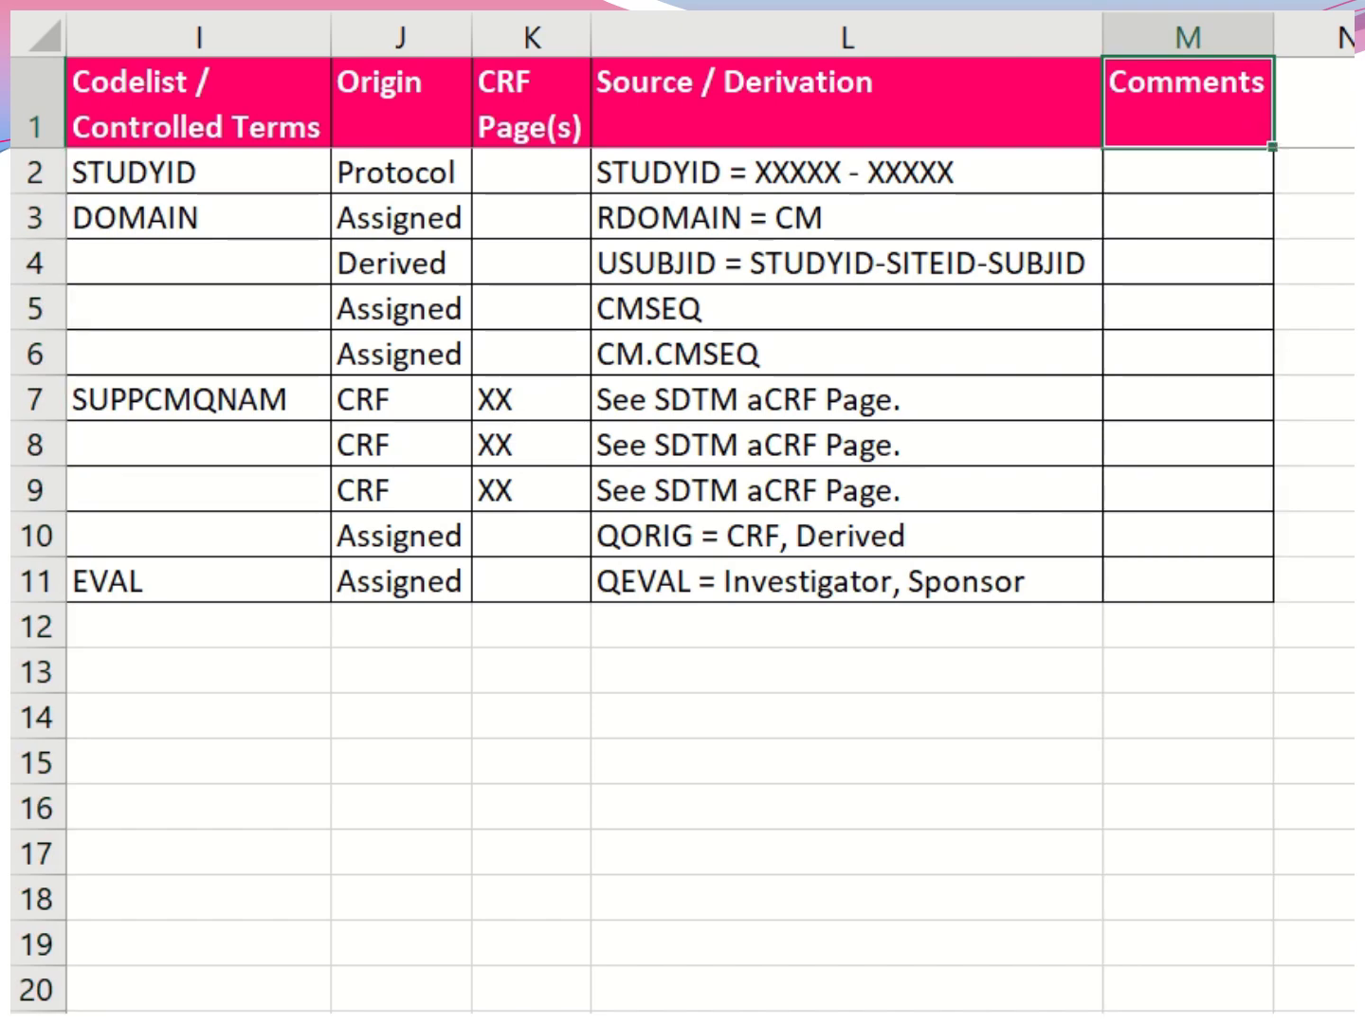
scroll(711, 512, left, 3)
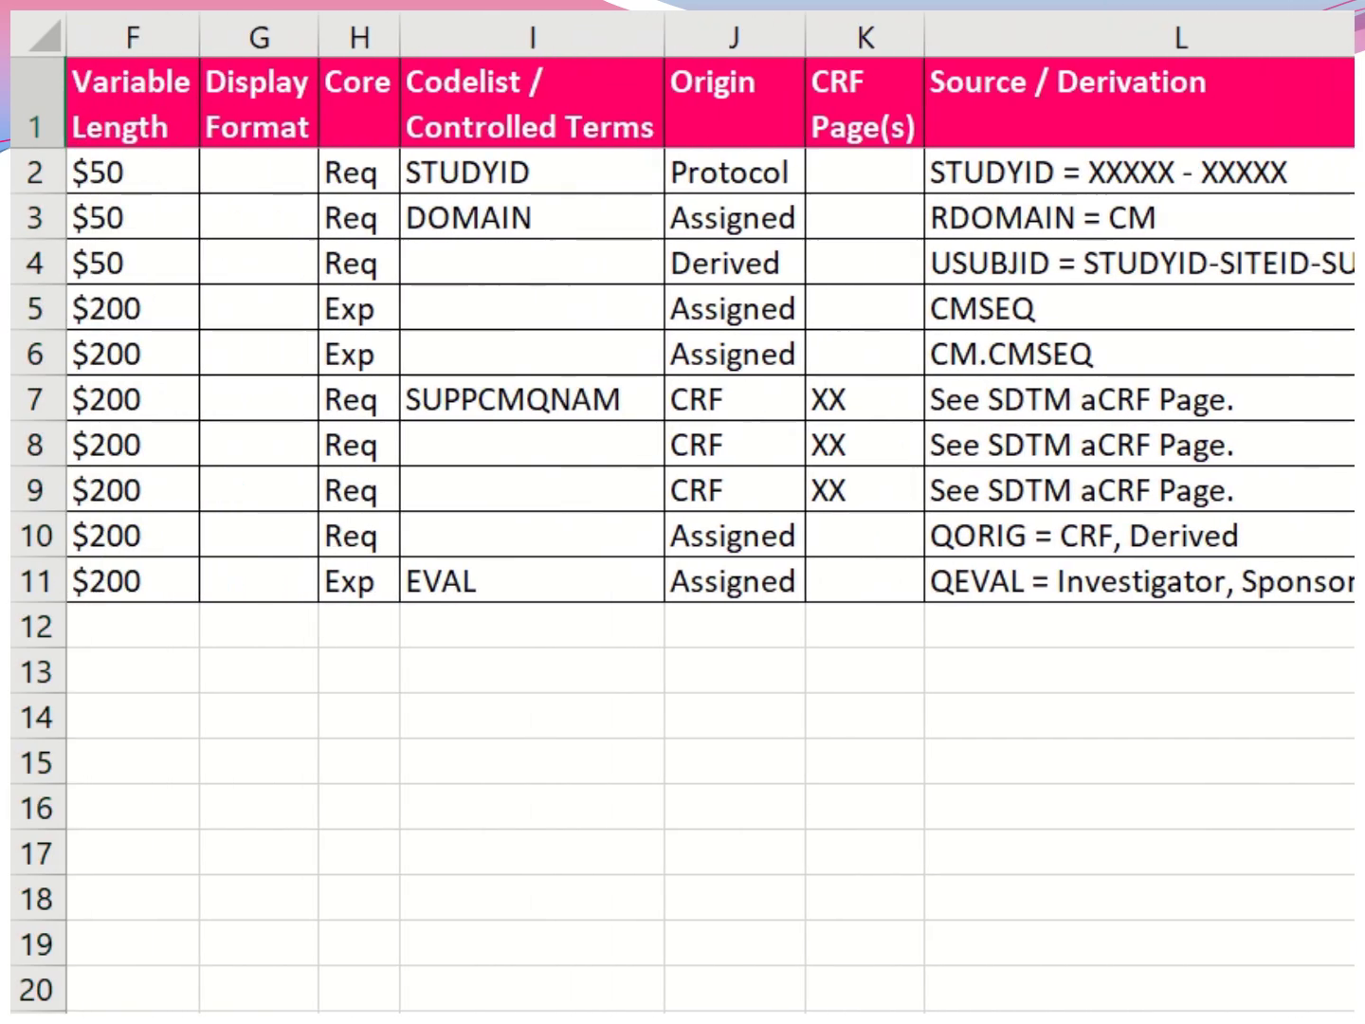
scroll(712, 512, left, 3)
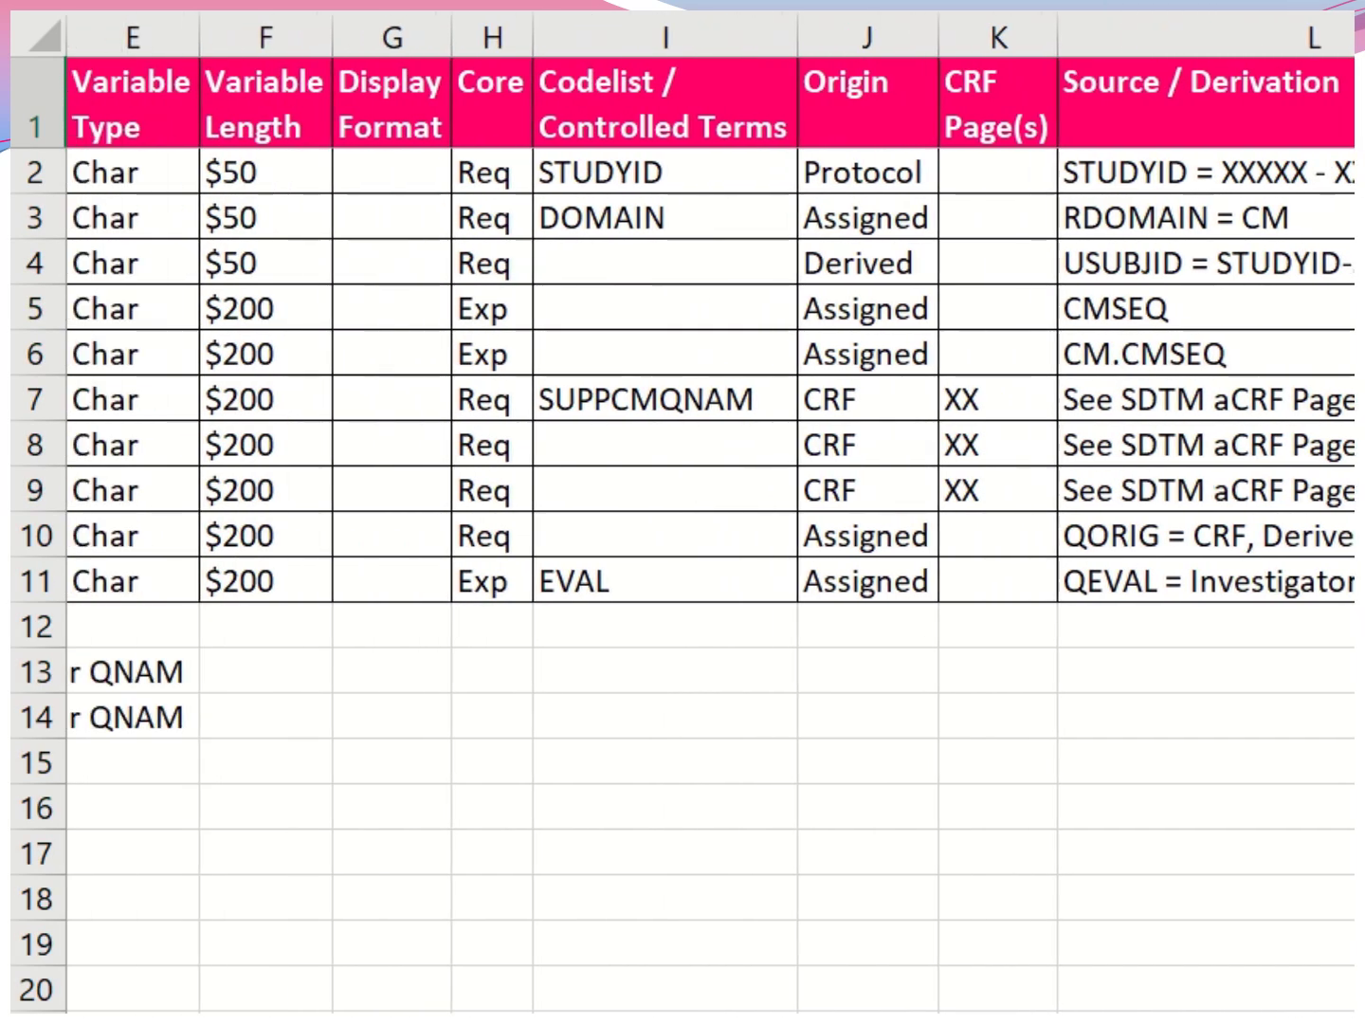
scroll(712, 512, left, 2)
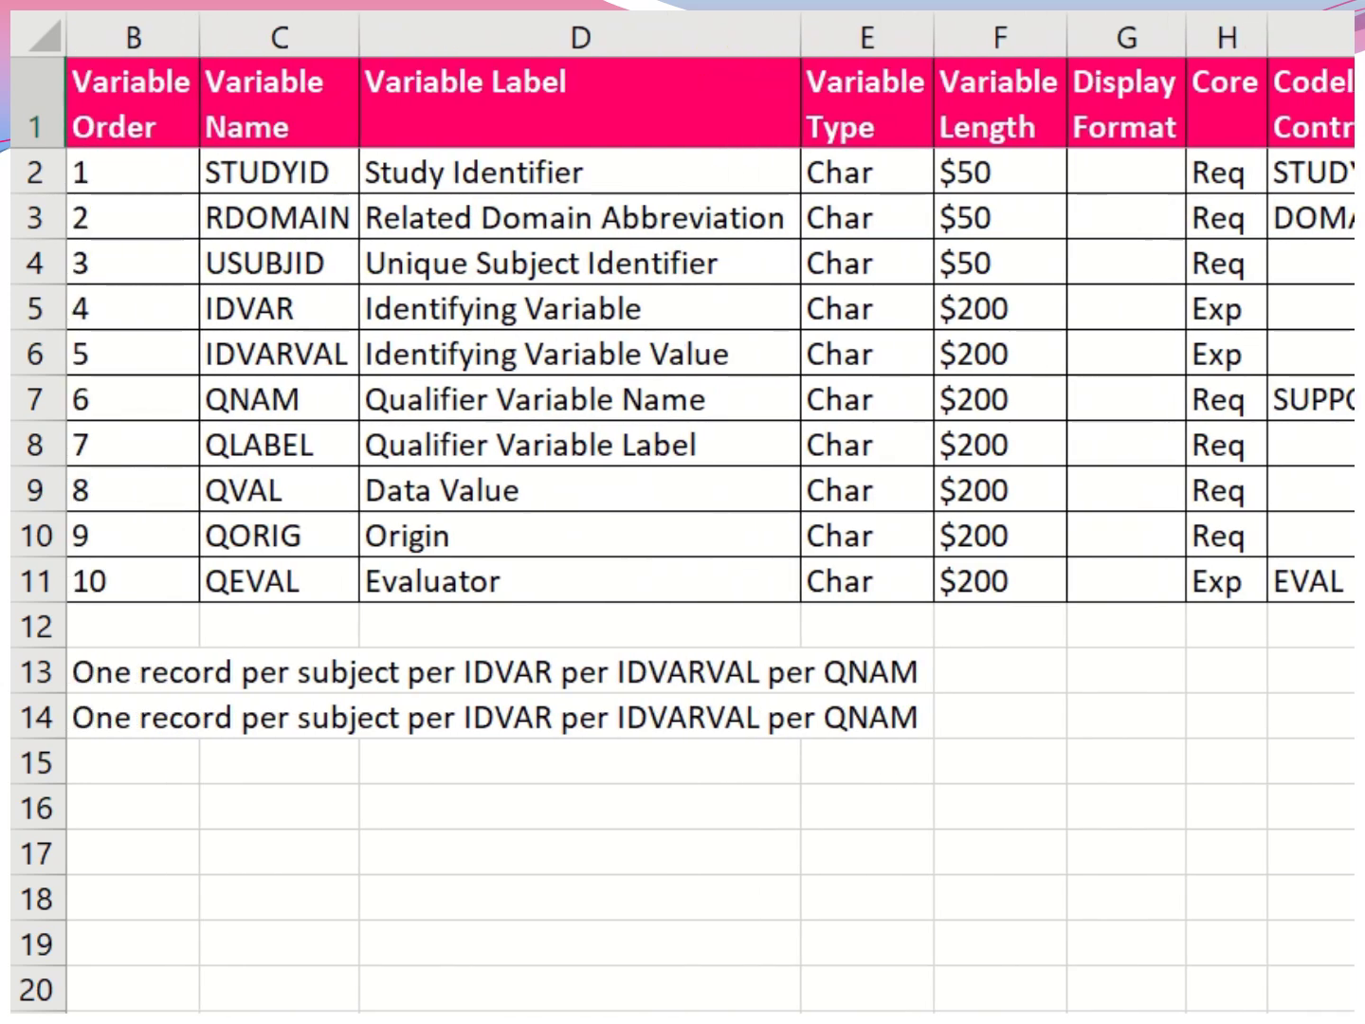